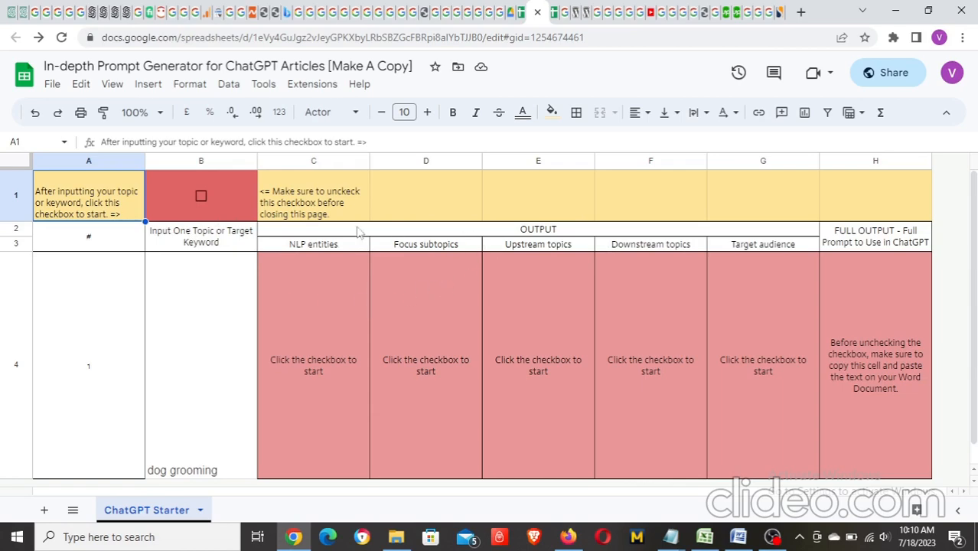
Switch to ChatGPT and enter the prompt "Write a Markdown article on how to groom a dog.".
left_click(10, 21)
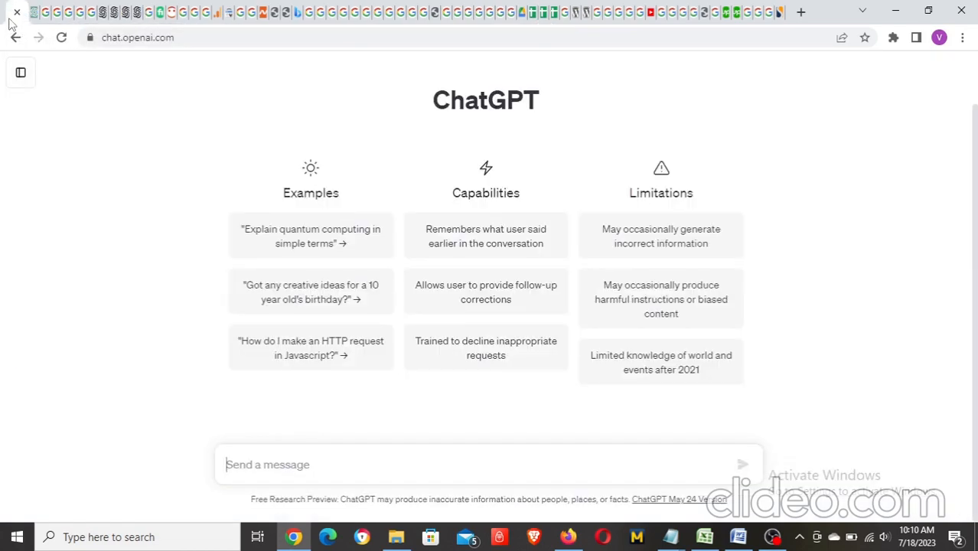
left_click(313, 464)
type("Write ")
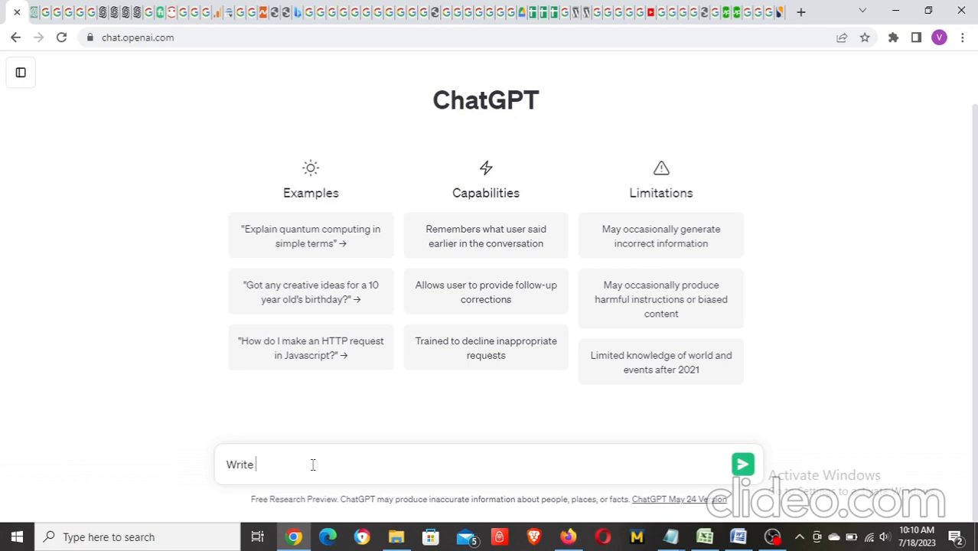
type("a Markdown article on h")
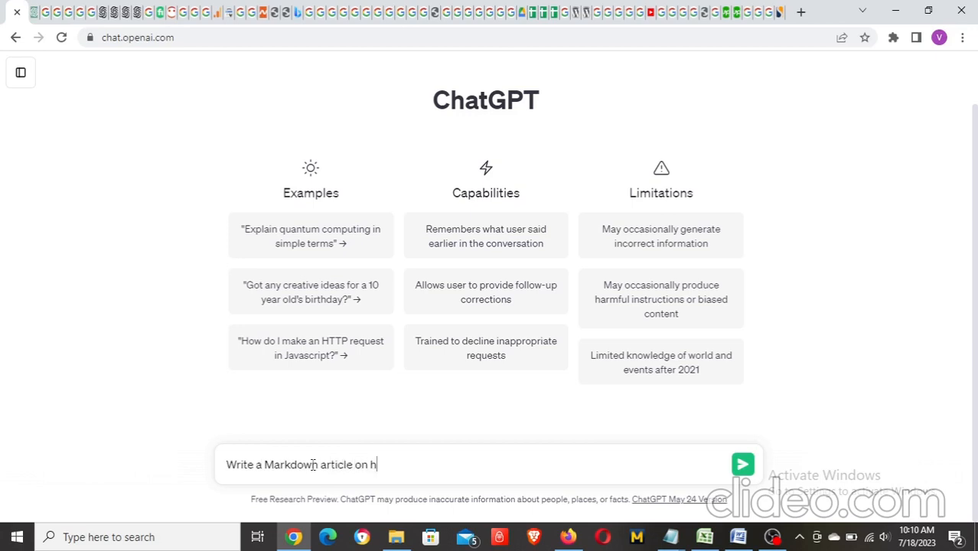
type("ow to")
key("BackSpace")
key("BackSpace")
key("BackSpace")
type("dog groo")
key("BackSpace")
key("BackSpace")
key("BackSpace")
key("BackSpace")
key("BackSpace")
key("BackSpace")
key("BackSpace")
key("BackSpace")
type("how to groom a dog.")
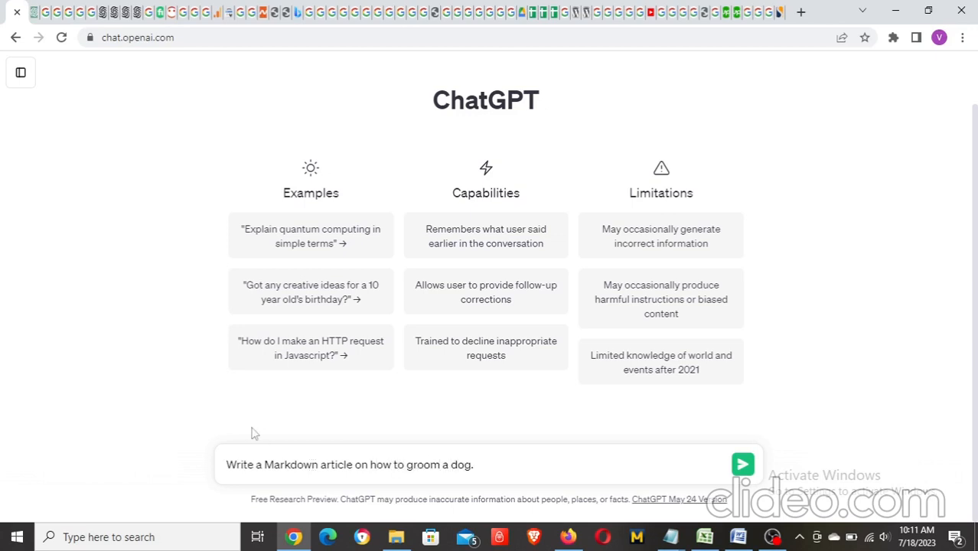
Check the wording of the dog grooming prompt, including the word Markdown, and submit it.
left_click_drag(264, 464, 319, 464)
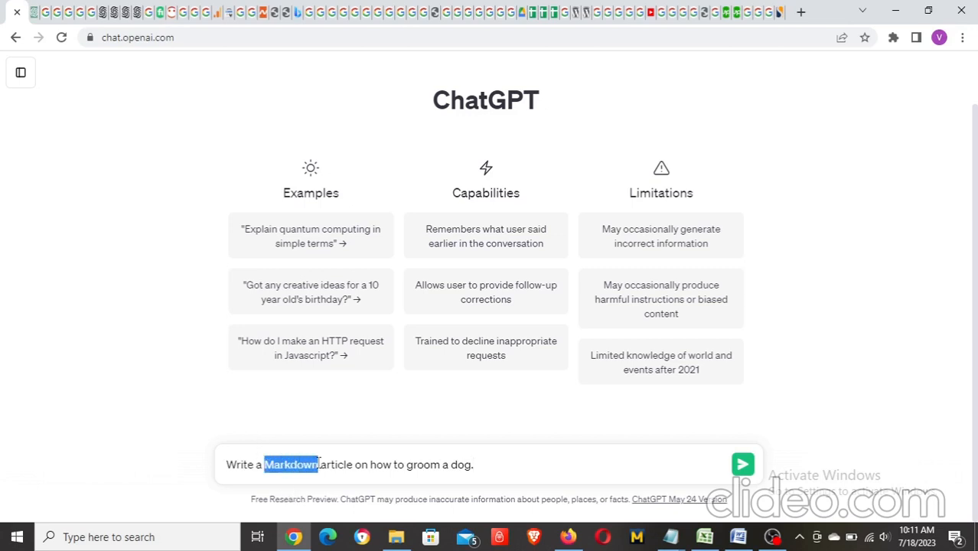
left_click(245, 464)
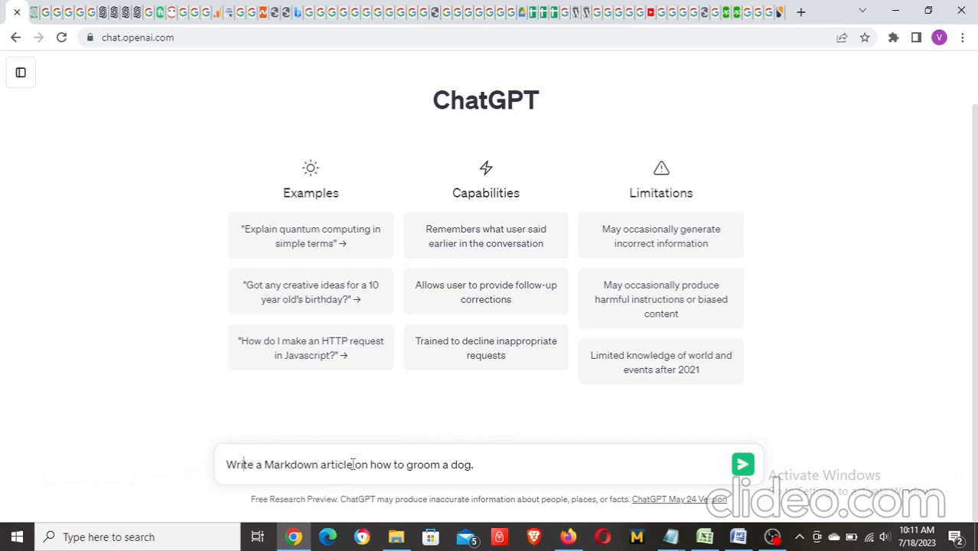
left_click(509, 463)
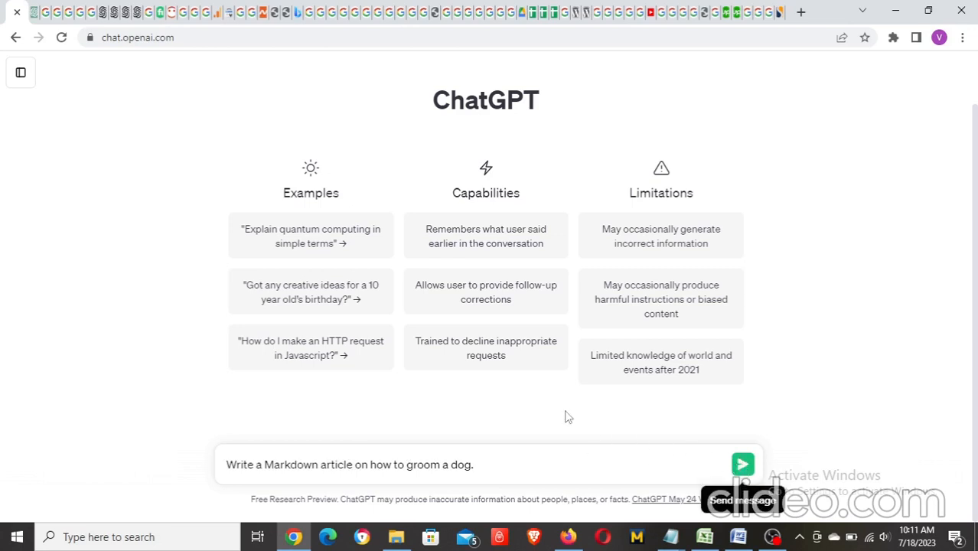
key("Return")
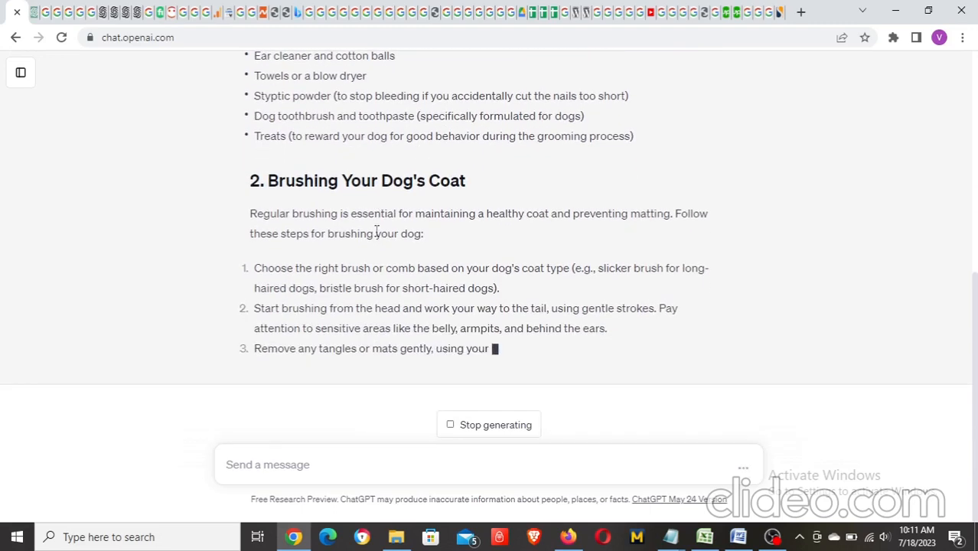
Review the generated dog grooming article's title, introduction, headings and lists.
scroll(375, 222, "up", 3)
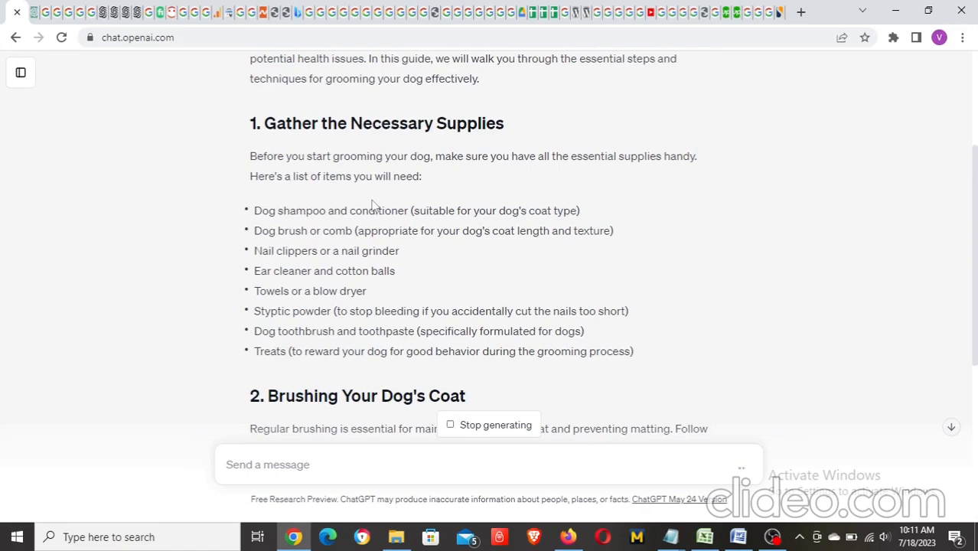
scroll(375, 198, "down", 6)
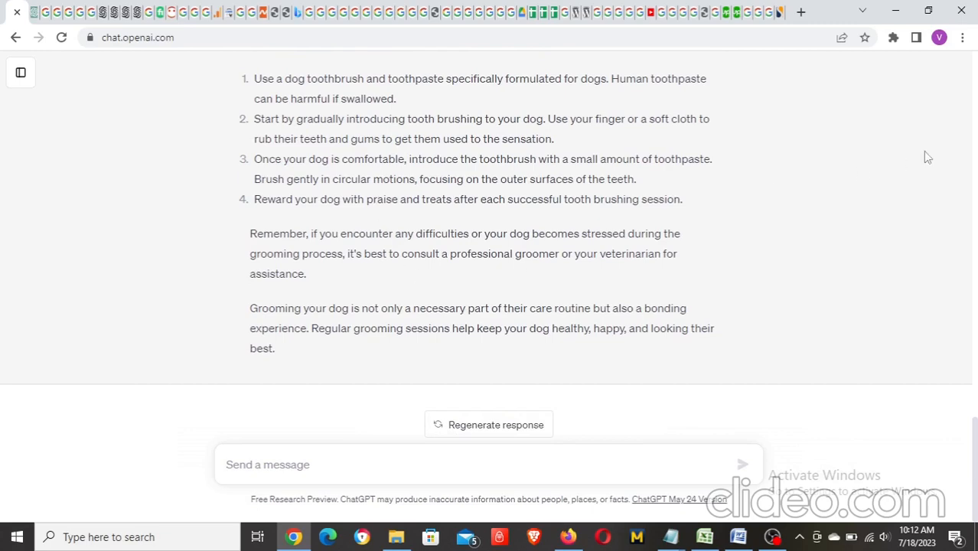
left_click(977, 90)
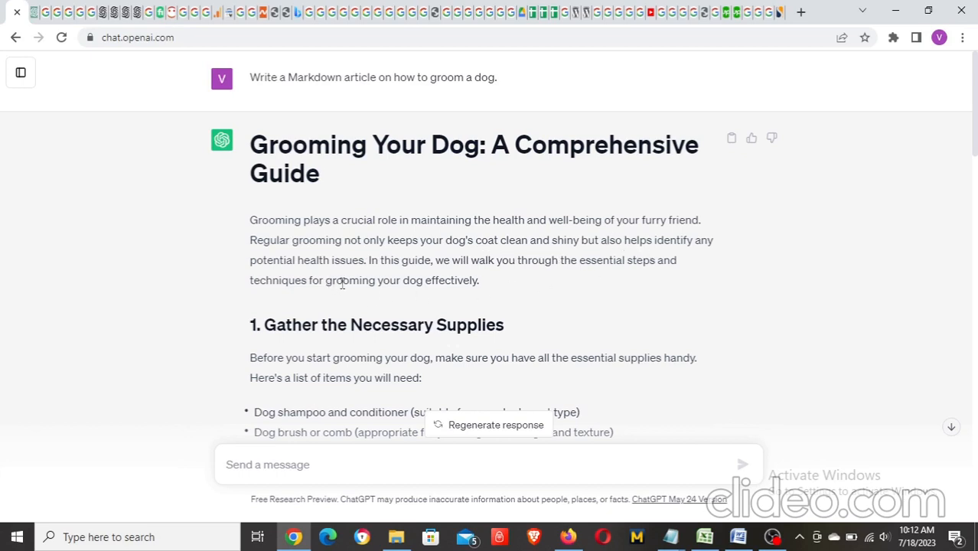
scroll(456, 218, "down", 1)
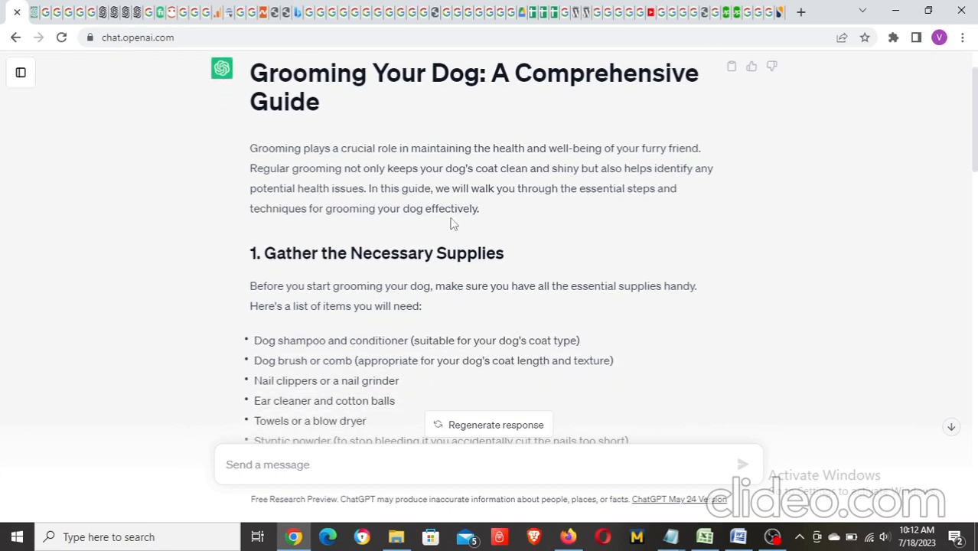
scroll(365, 239, "down", 1)
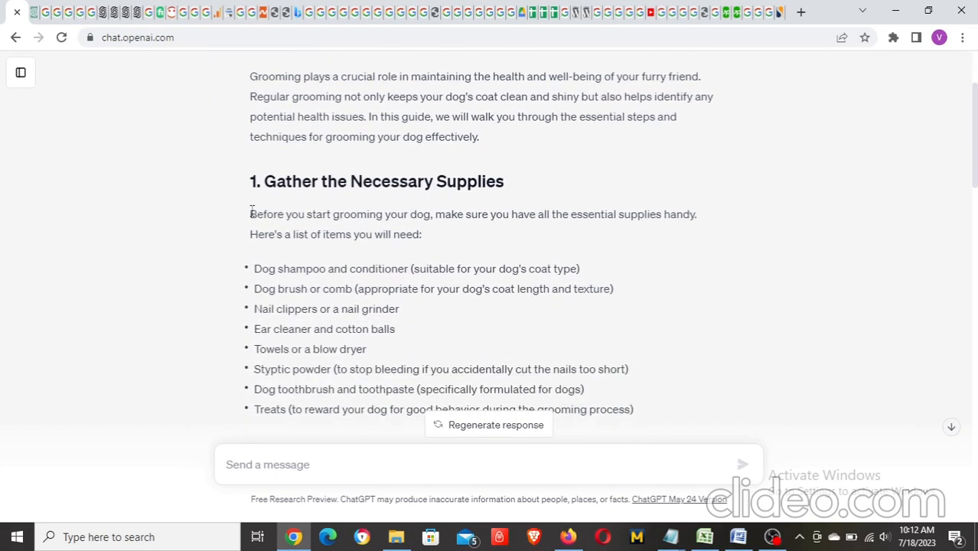
scroll(356, 305, "down", 4)
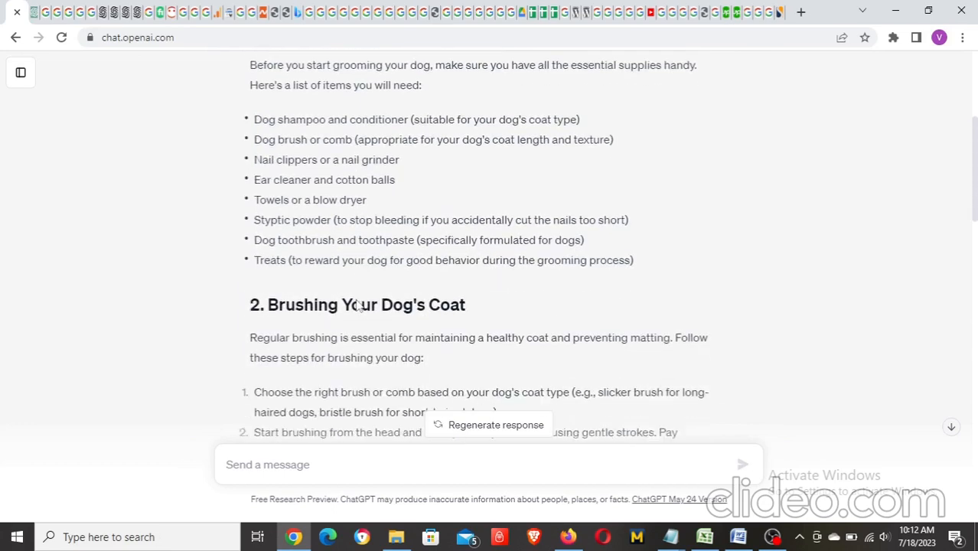
scroll(436, 228, "up", 6)
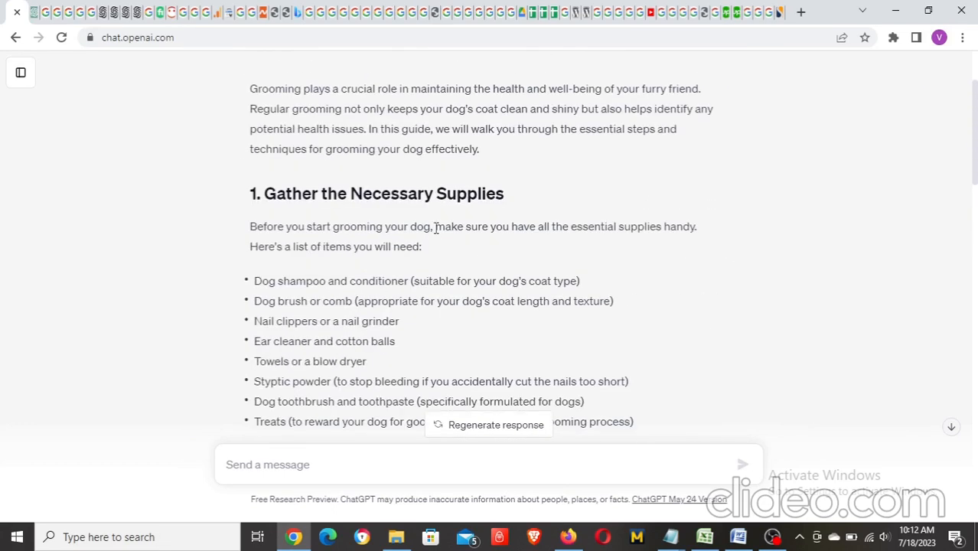
scroll(459, 214, "down", 1)
scroll(525, 180, "up", 1)
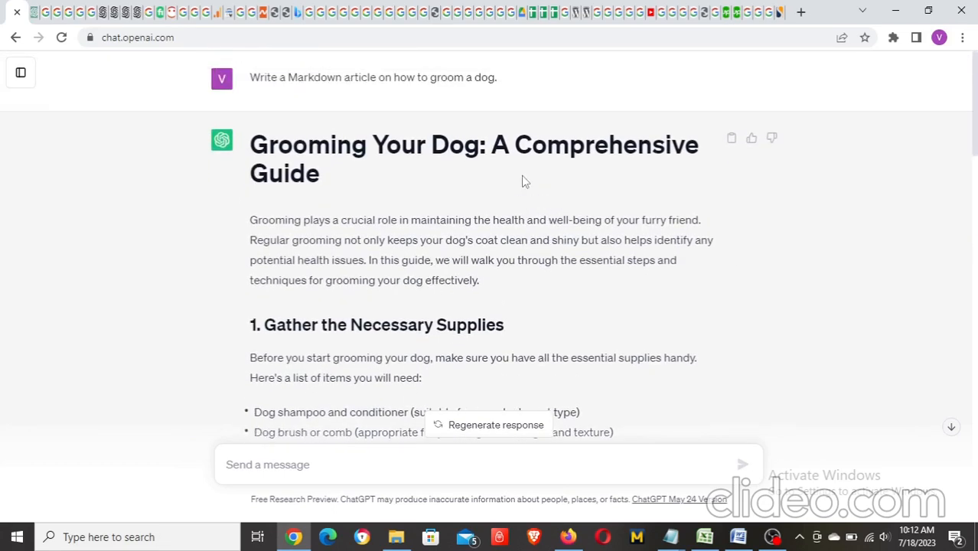
Switch to the In-depth Prompt Generator spreadsheet and look through the output cells C4 to H4, from NLP entities to the full output.
left_click(544, 18)
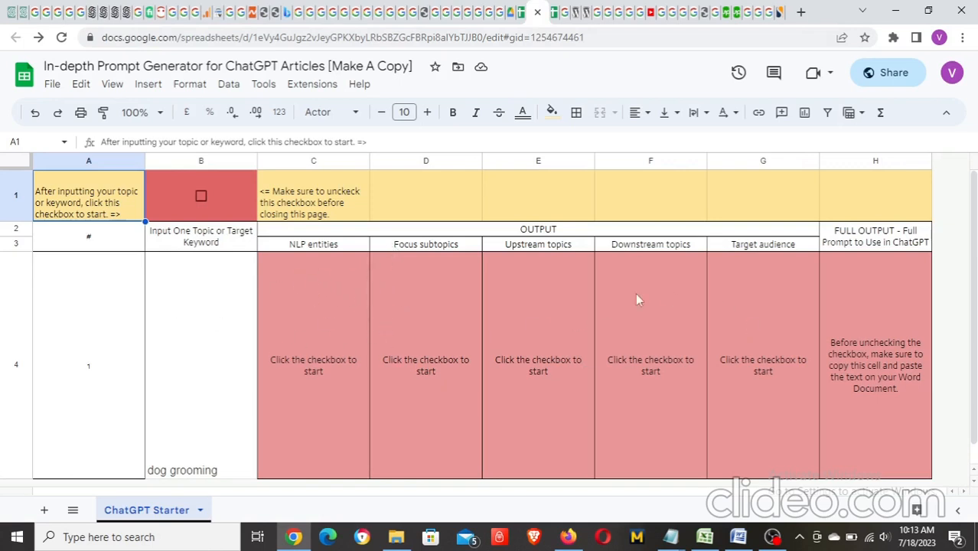
left_click(334, 326)
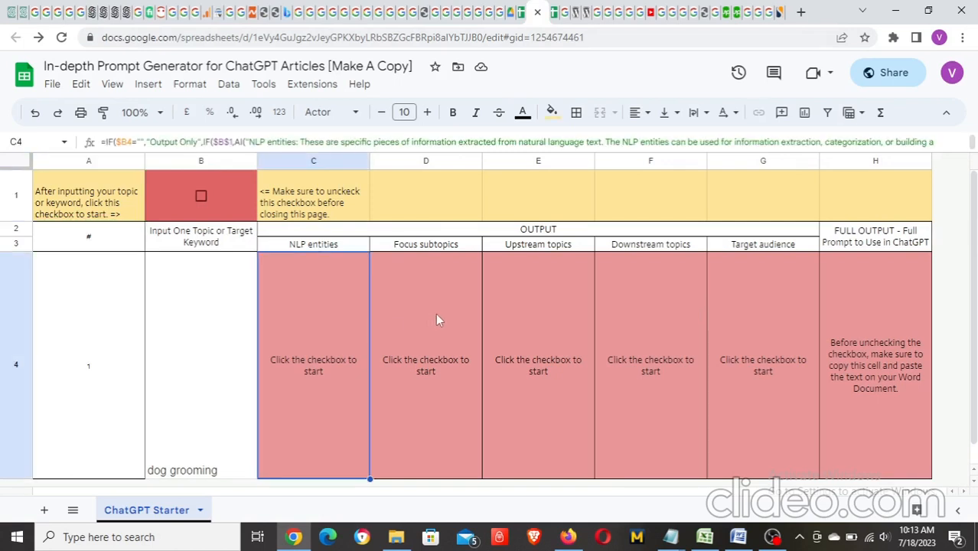
left_click(438, 314)
left_click(551, 307)
left_click(662, 302)
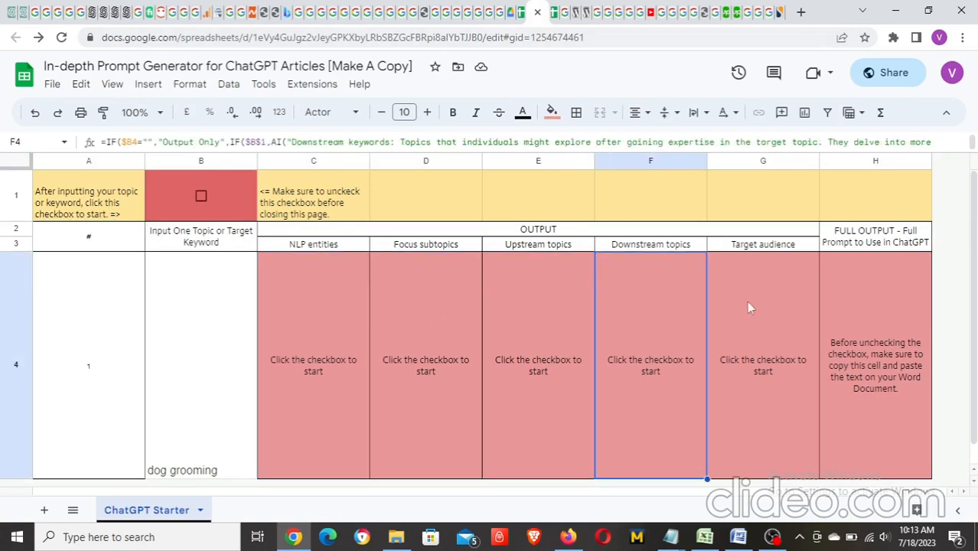
left_click(772, 305)
left_click(882, 317)
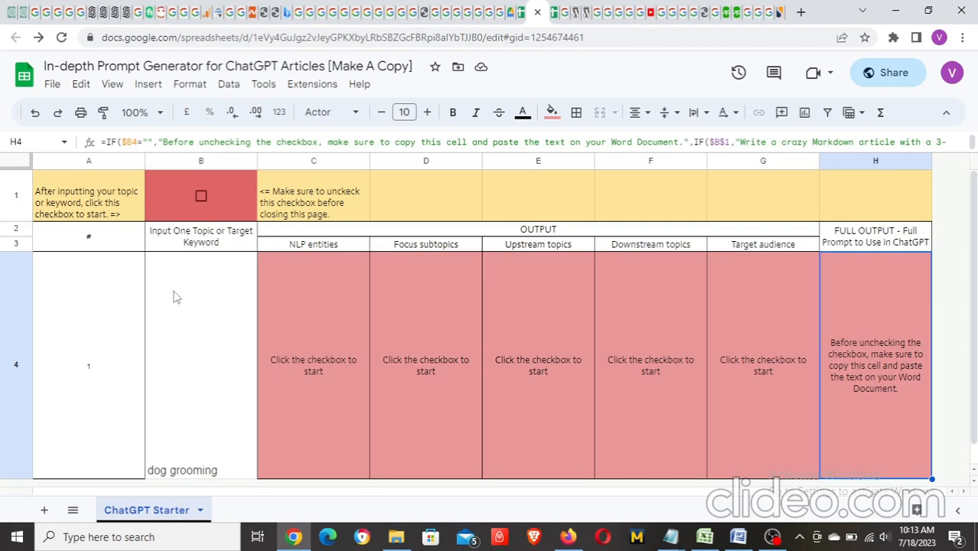
Inspect the target keyword cell B4 and its column in the prompt generator sheet.
double_click(174, 459)
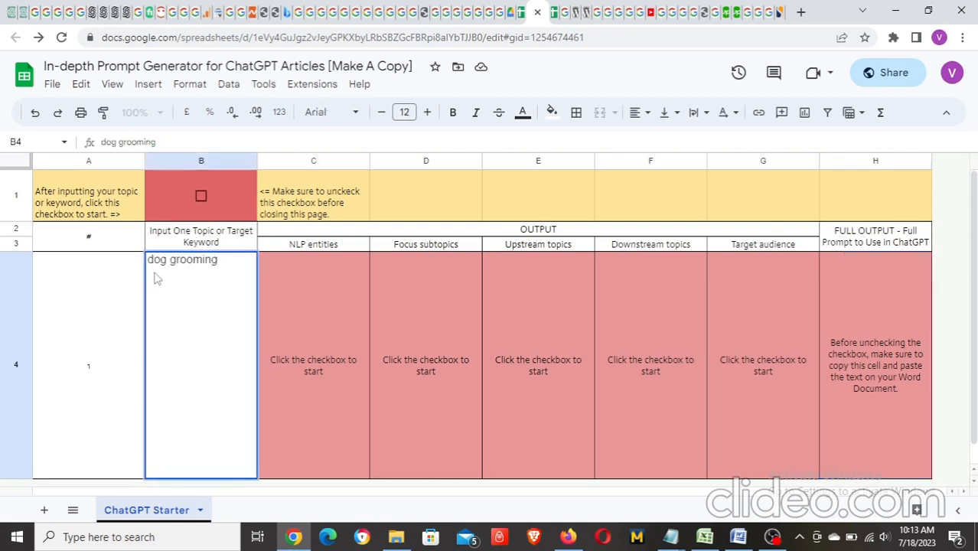
left_click(295, 288)
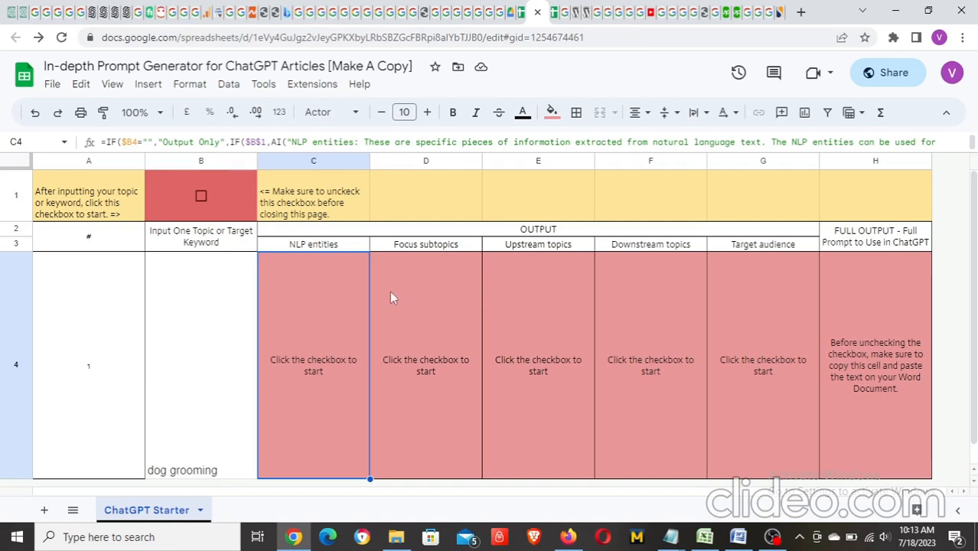
left_click(219, 344)
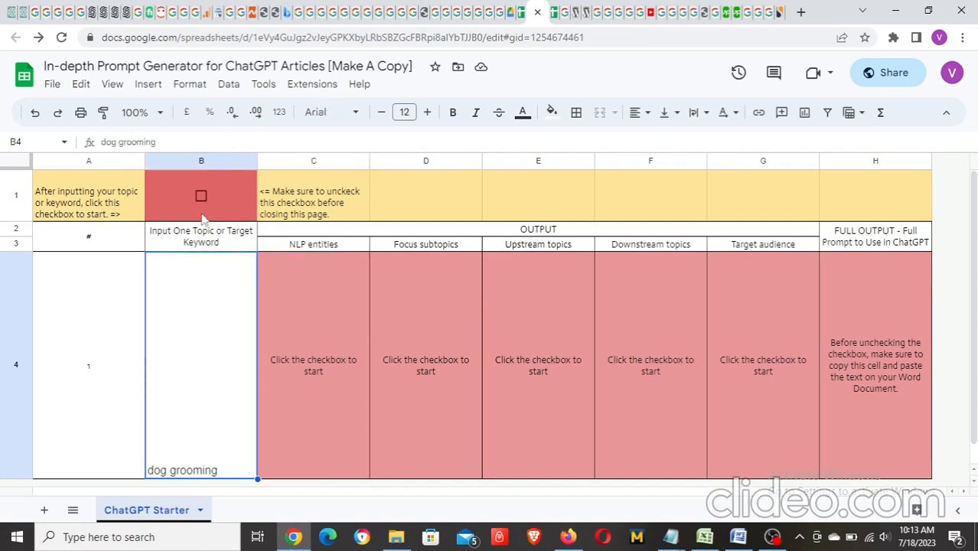
left_click(230, 161)
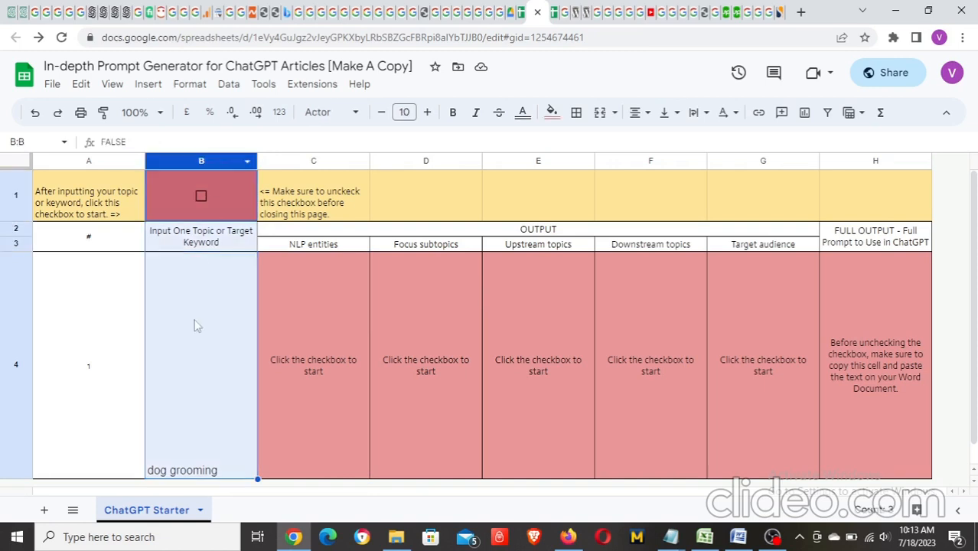
left_click(213, 383)
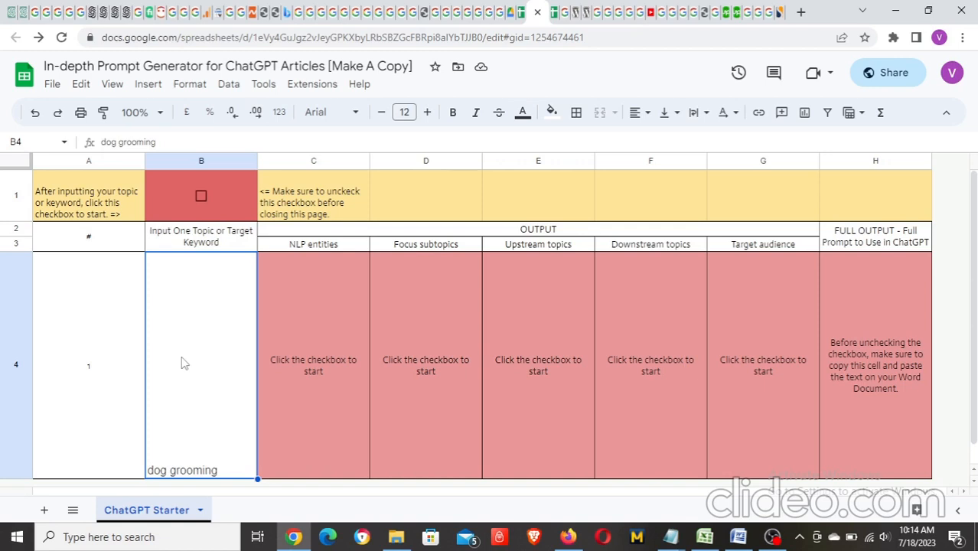
Examine the formulas for NLP entities, focus subtopics, upstream topics, downstream topics, target audience and the full ChatGPT prompt in row 4.
left_click(349, 326)
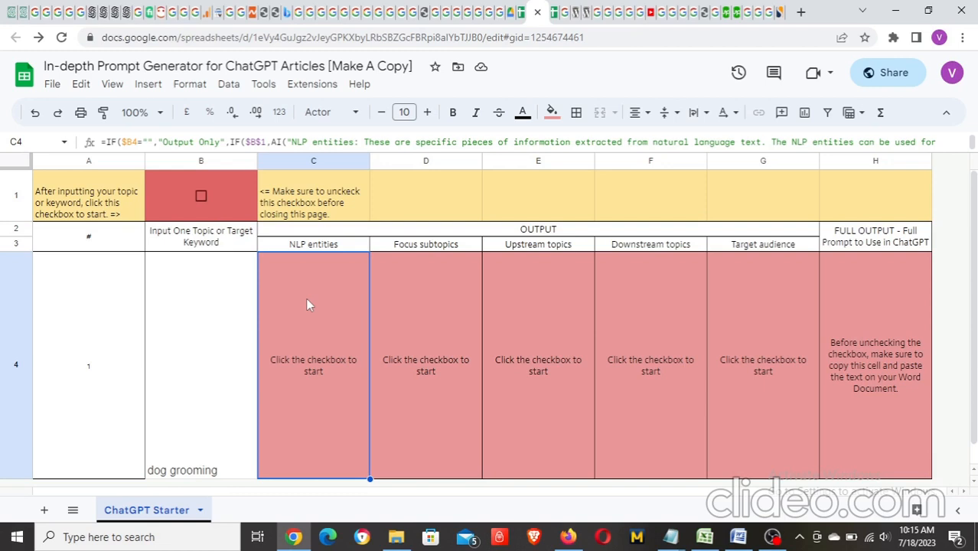
left_click(433, 329)
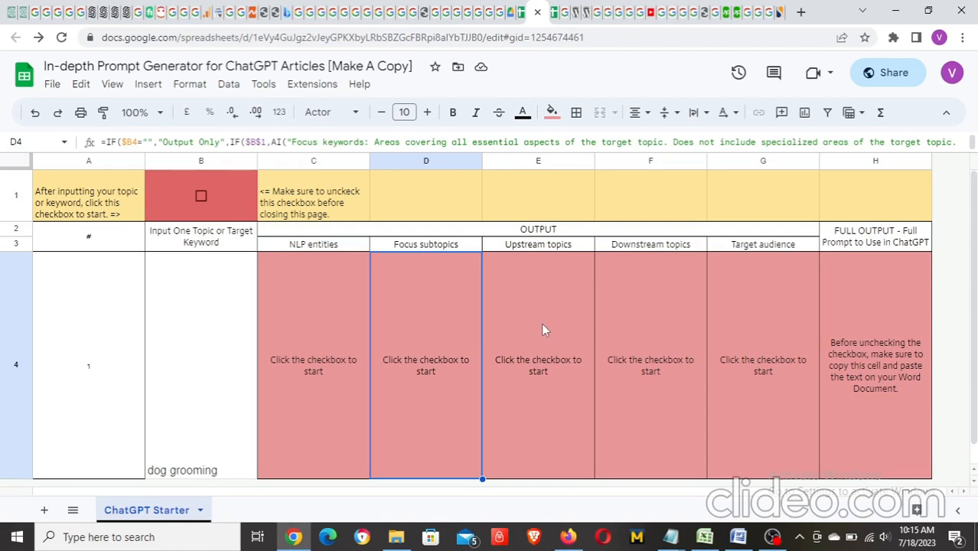
left_click(321, 315)
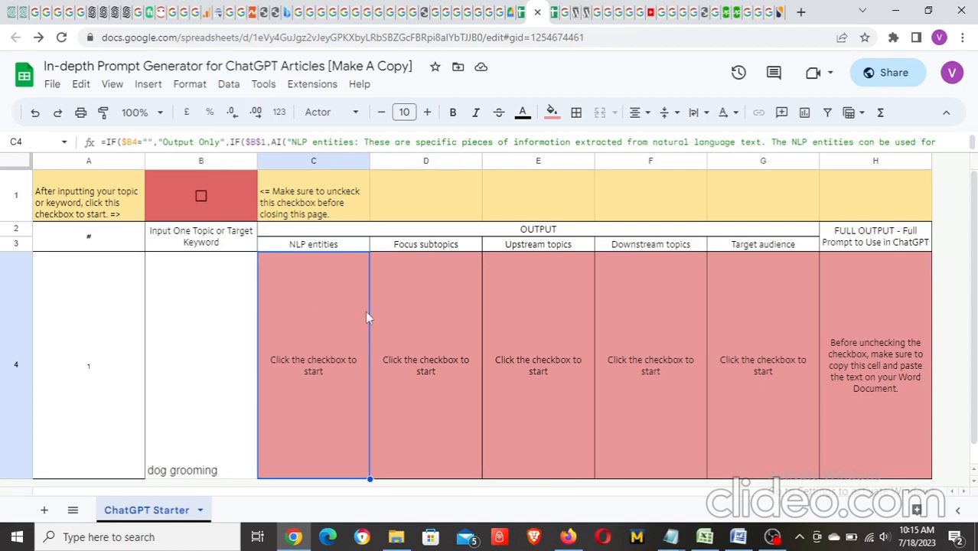
left_click(420, 310)
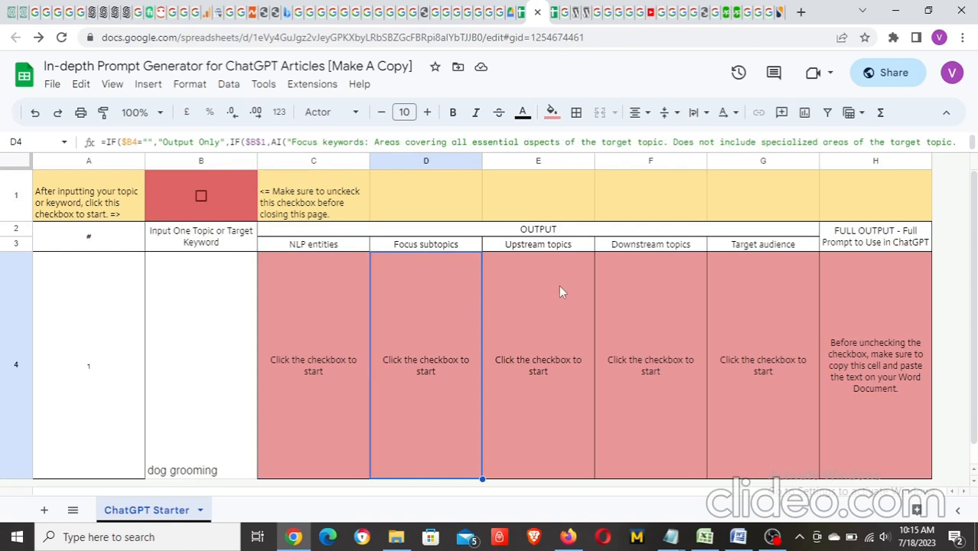
left_click(540, 309)
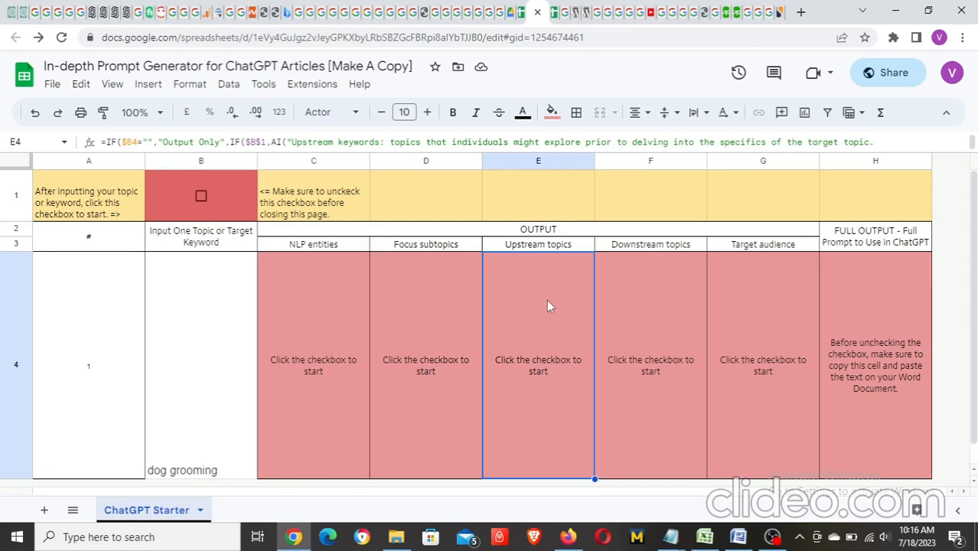
left_click(666, 337)
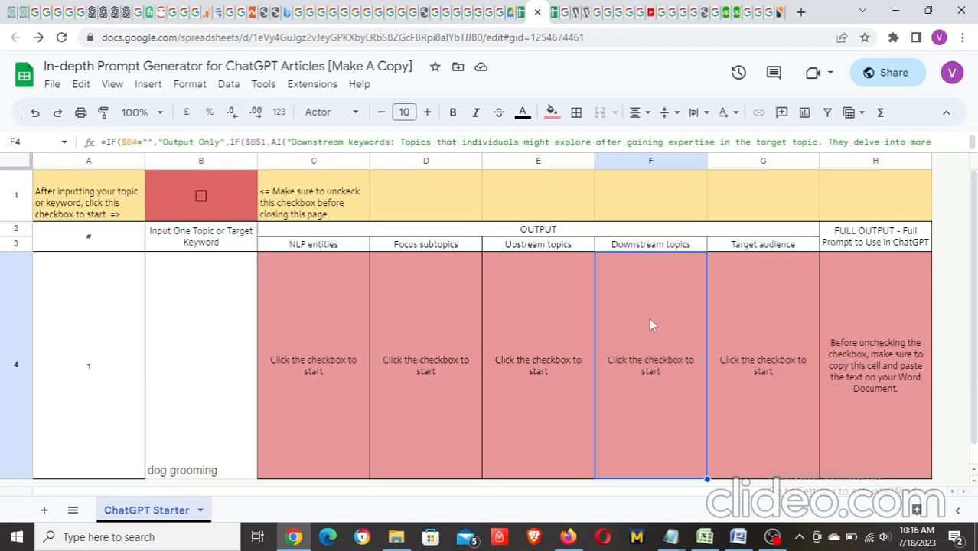
left_click(795, 323)
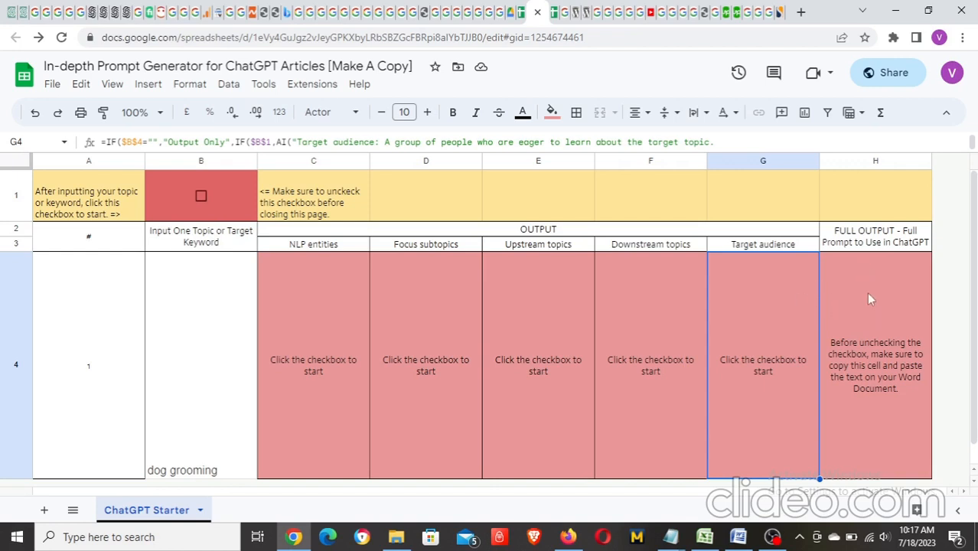
left_click(868, 329)
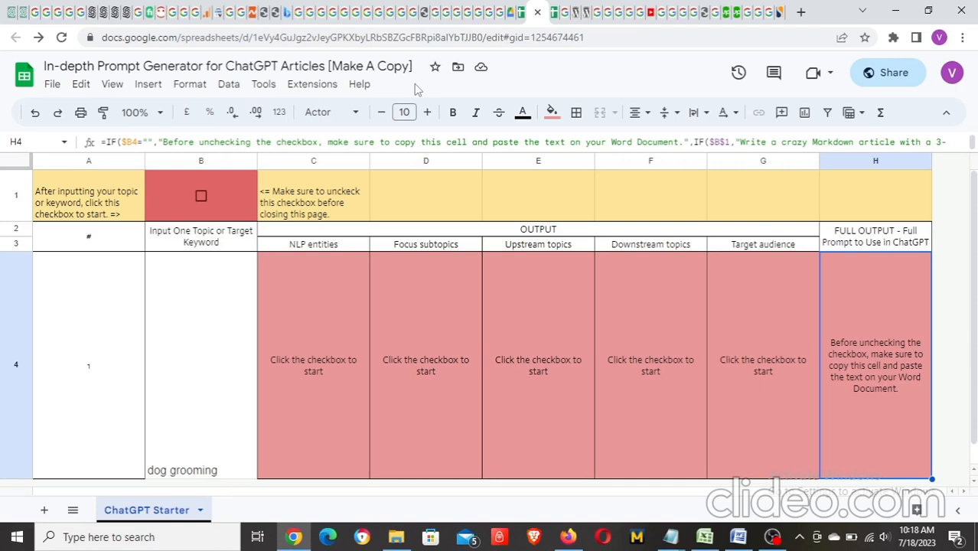
Open the Apps Script project attached to the prompt generator spreadsheet.
left_click(322, 89)
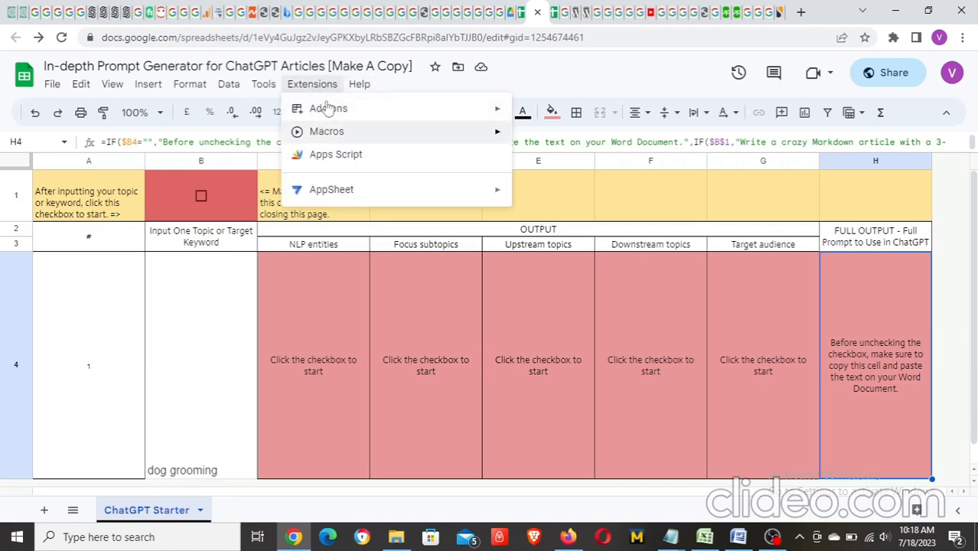
left_click(343, 155)
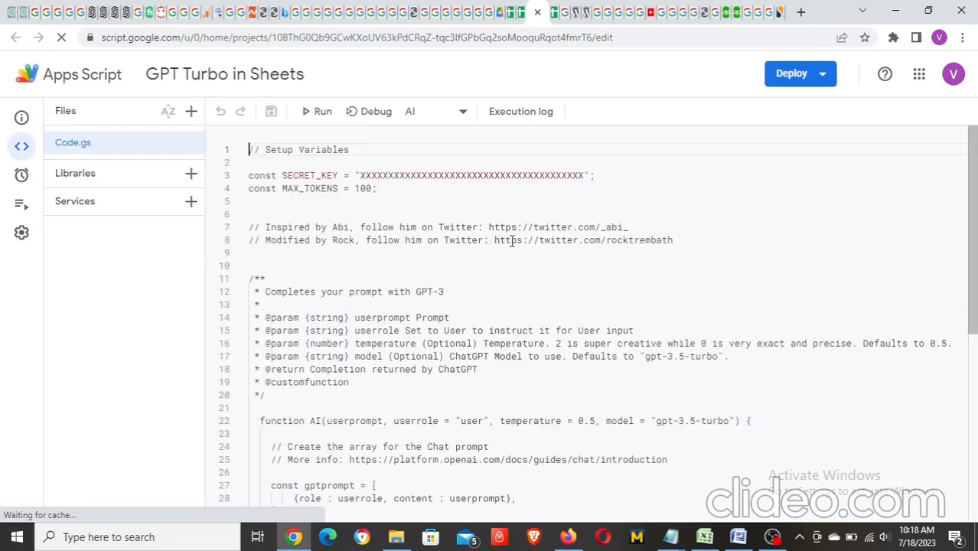
Inspect the SECRET_KEY placeholder and the MAX_TOKENS constant among the setup variables in Code.gs.
left_click(392, 177)
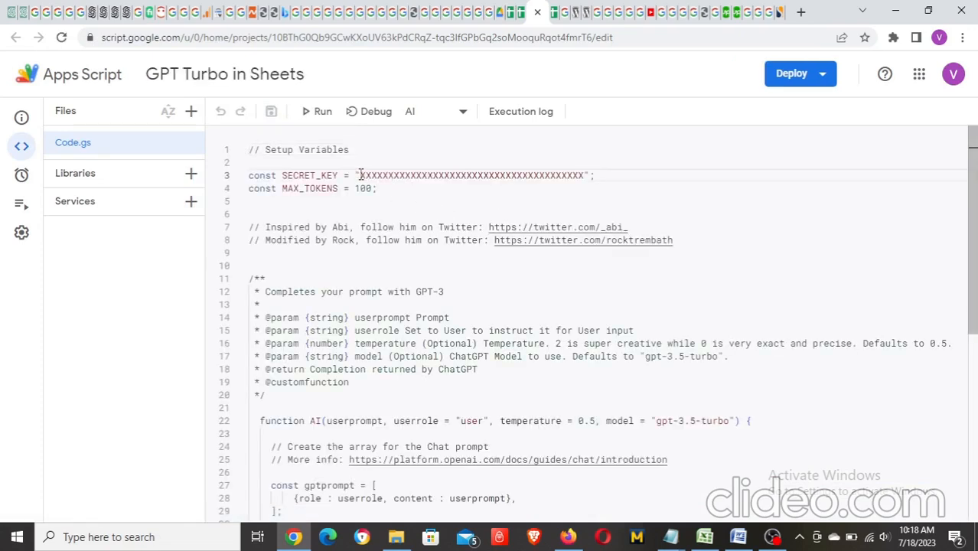
left_click_drag(361, 175, 585, 176)
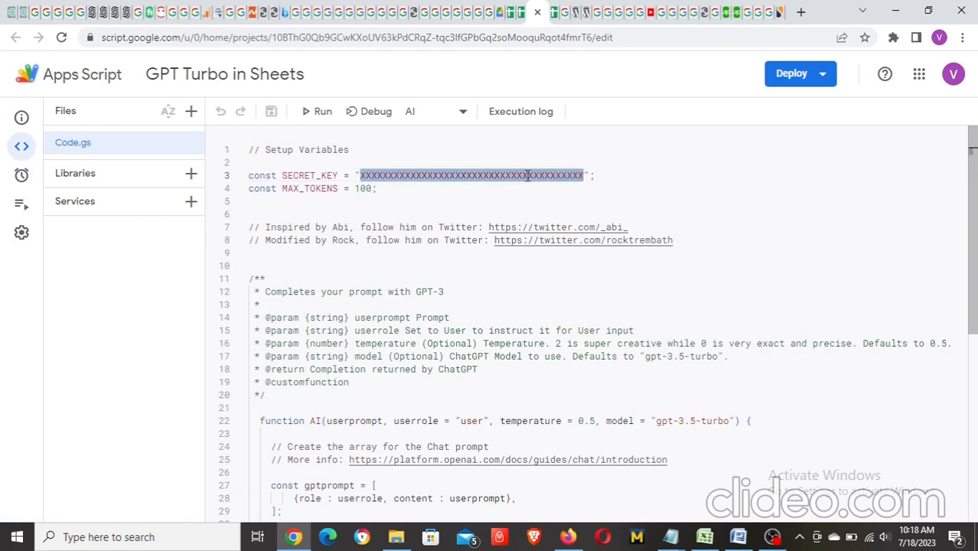
left_click(316, 176)
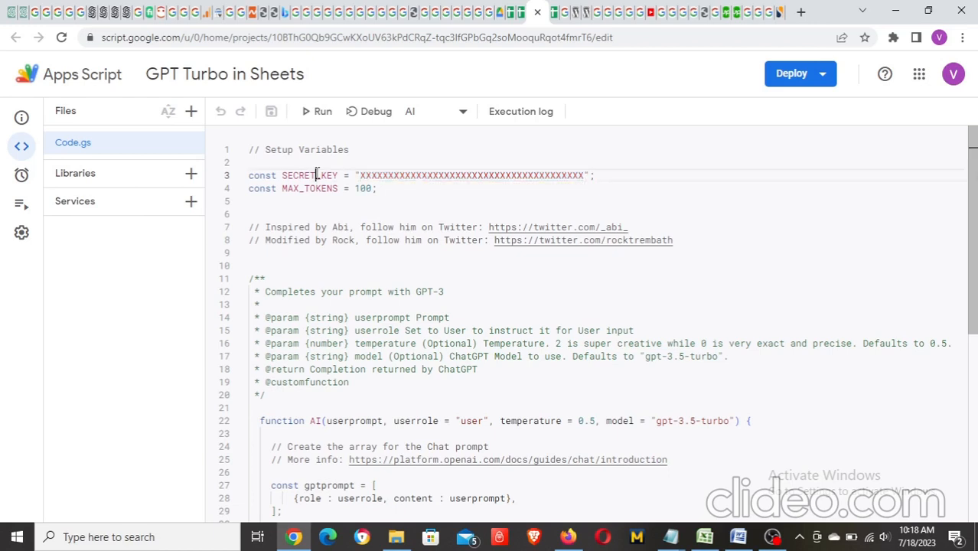
double_click(381, 175)
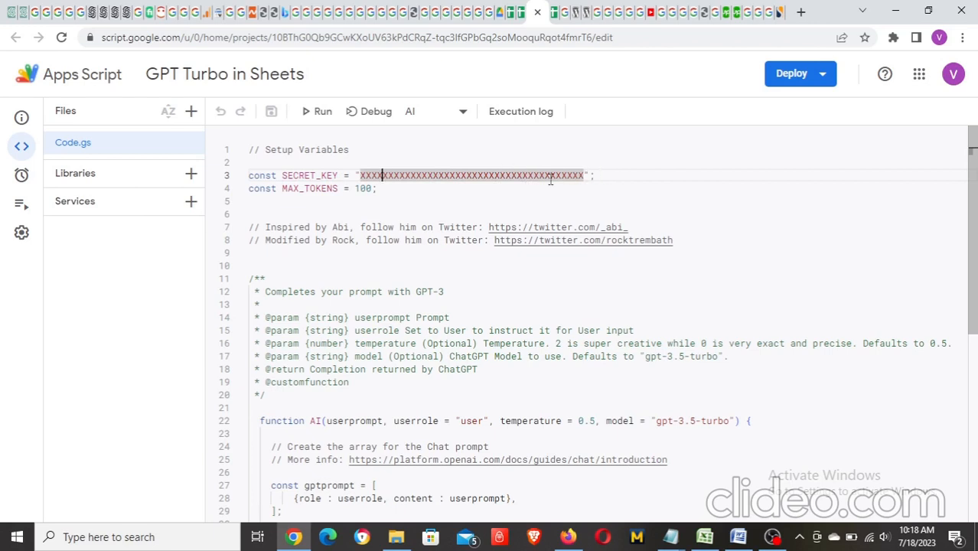
left_click(384, 190)
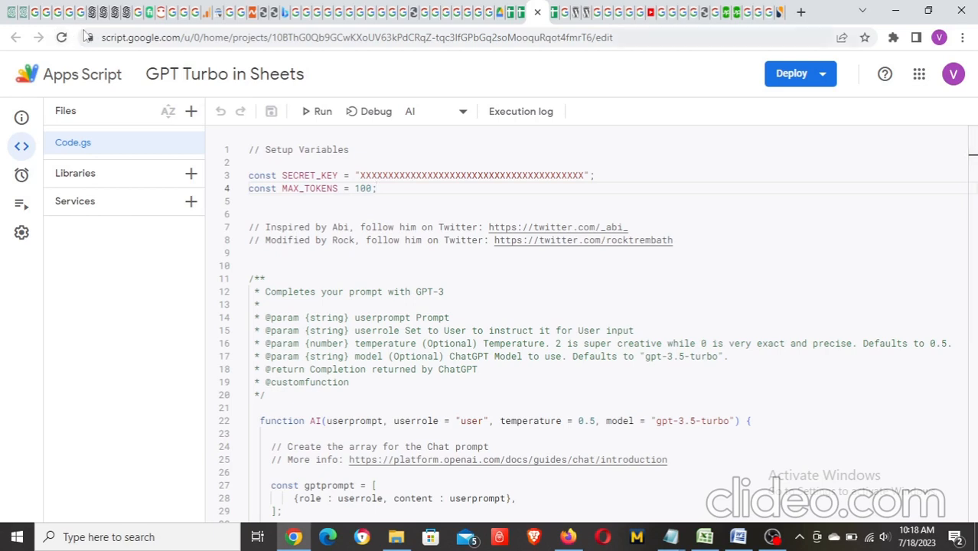
View the OpenAI API usage page, and return to the script's SECRET_KEY and MAX_TOKENS lines.
mouse_move(104, 22)
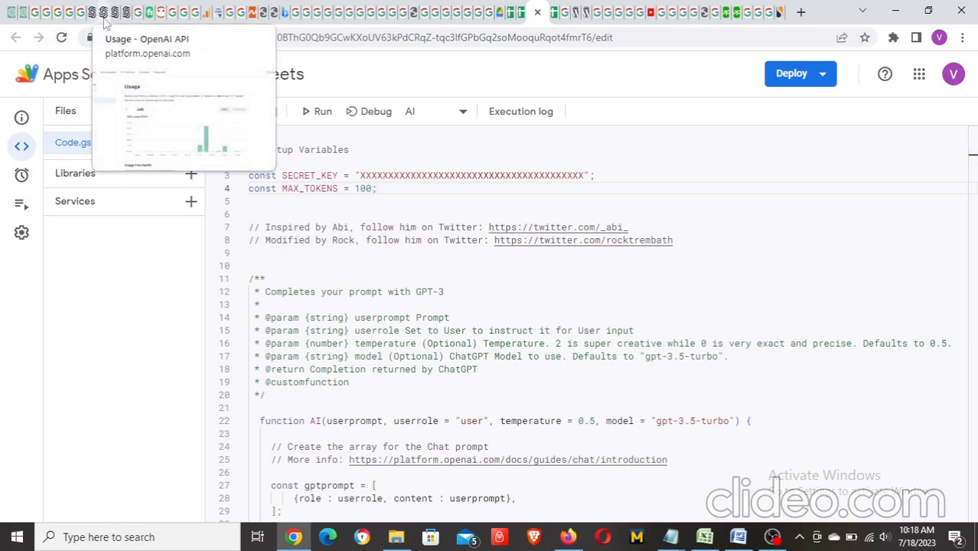
left_click(104, 22)
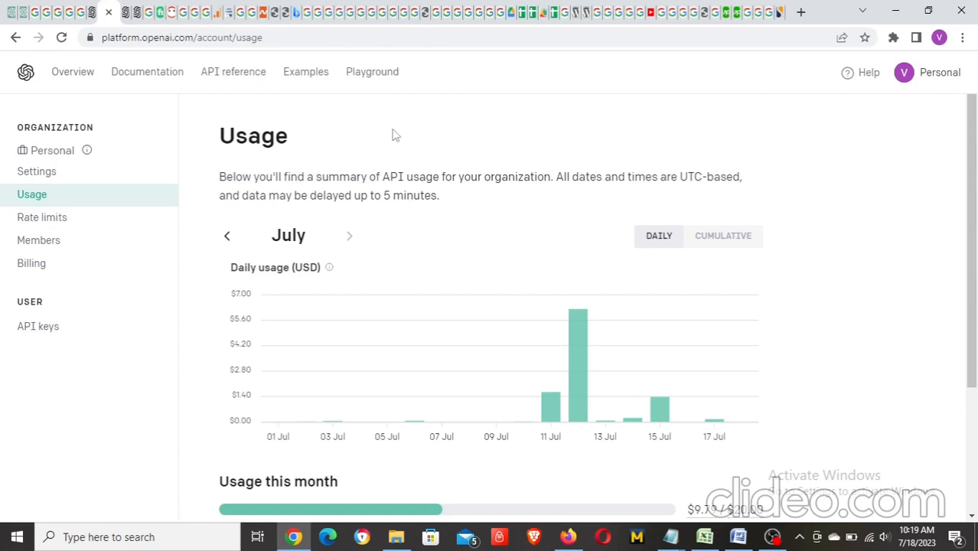
left_click(542, 13)
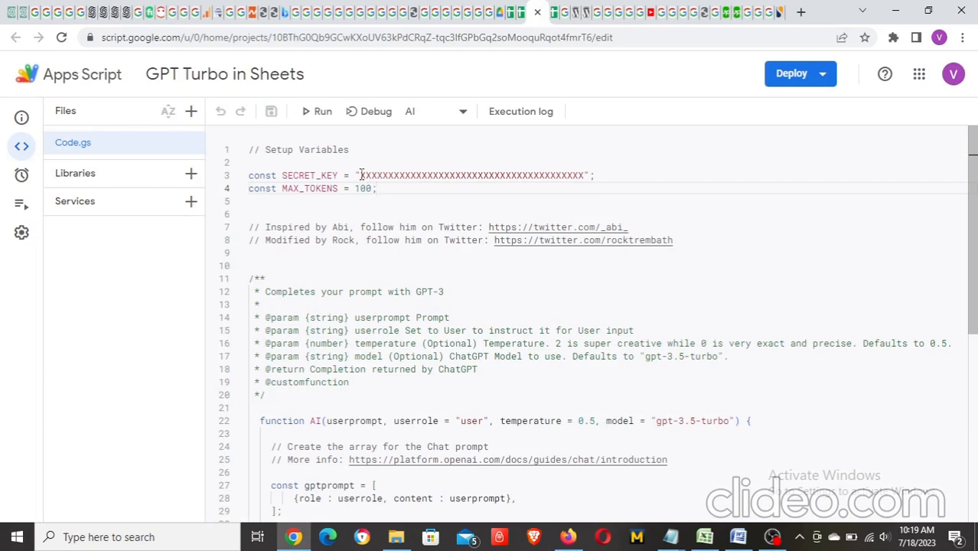
left_click_drag(361, 175, 584, 176)
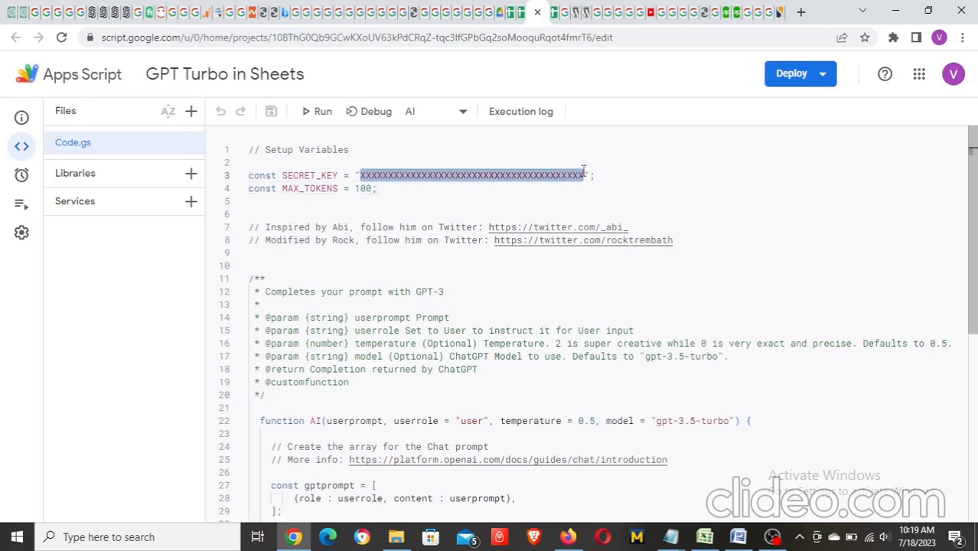
left_click(533, 175)
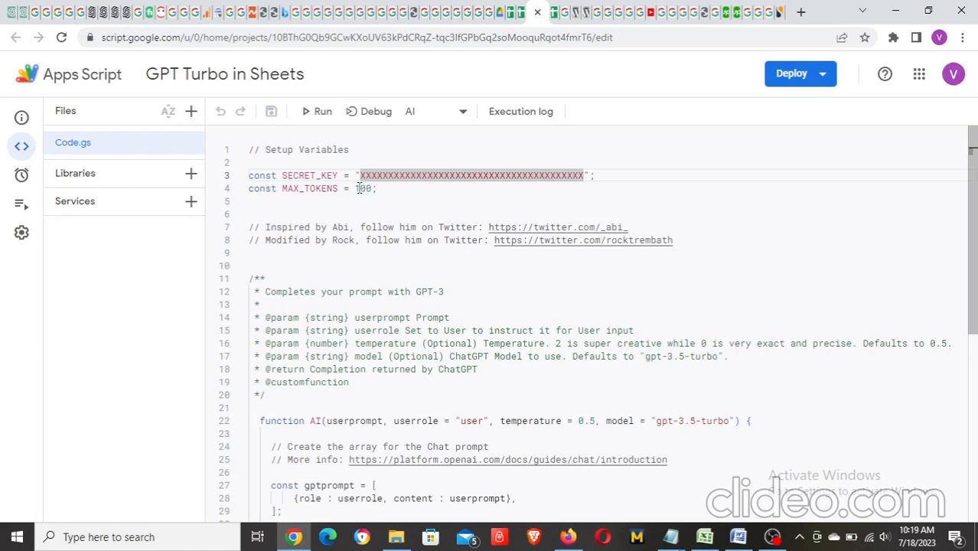
left_click(358, 188)
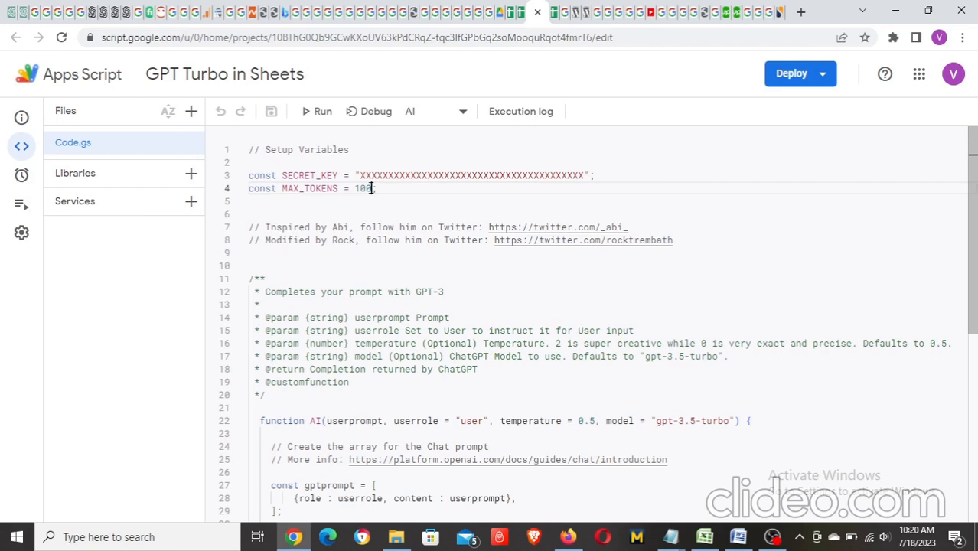
Read through the OpenAI rate limits documentation, from the overview and limit tables to error mitigation, max_tokens advice and request increases.
left_click(128, 13)
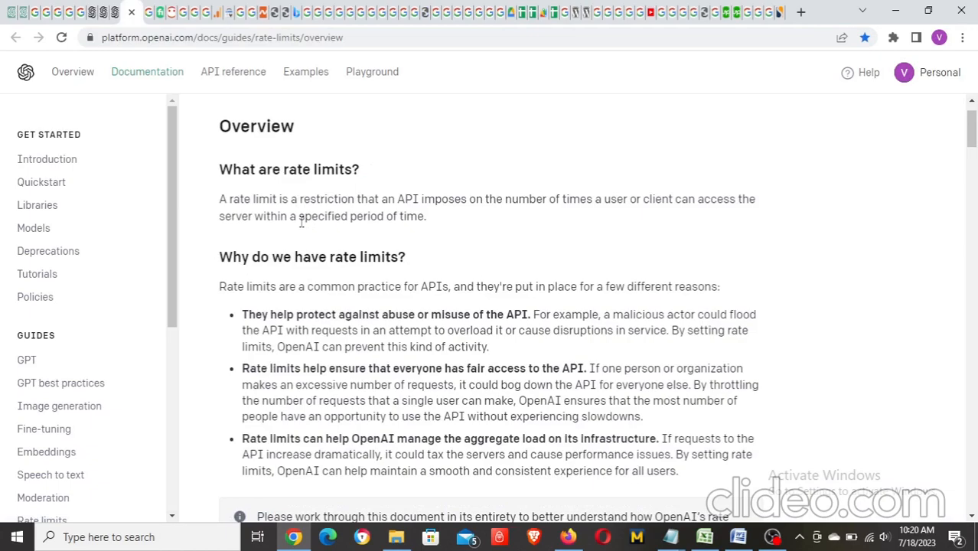
scroll(302, 221, "down", 3)
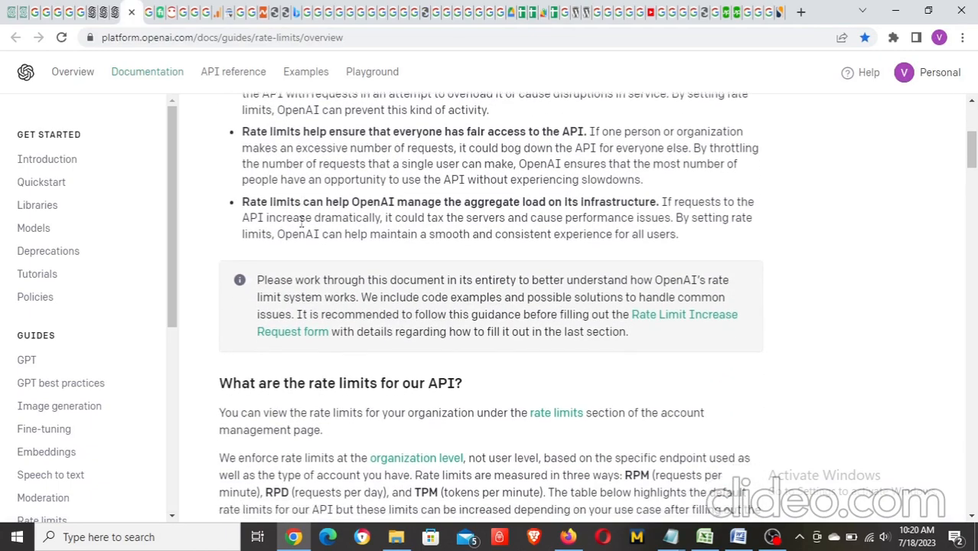
scroll(302, 221, "down", 7)
scroll(302, 226, "up", 2)
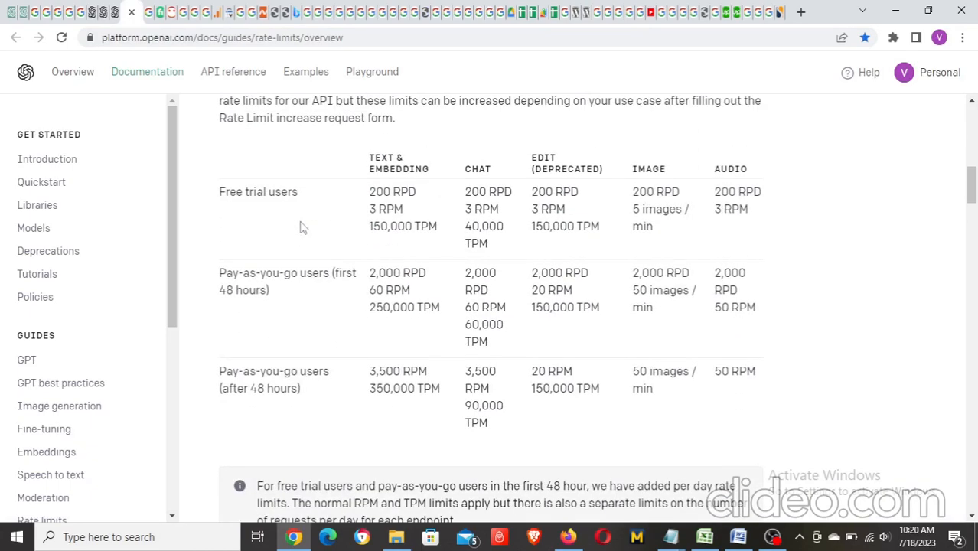
scroll(303, 226, "down", 5)
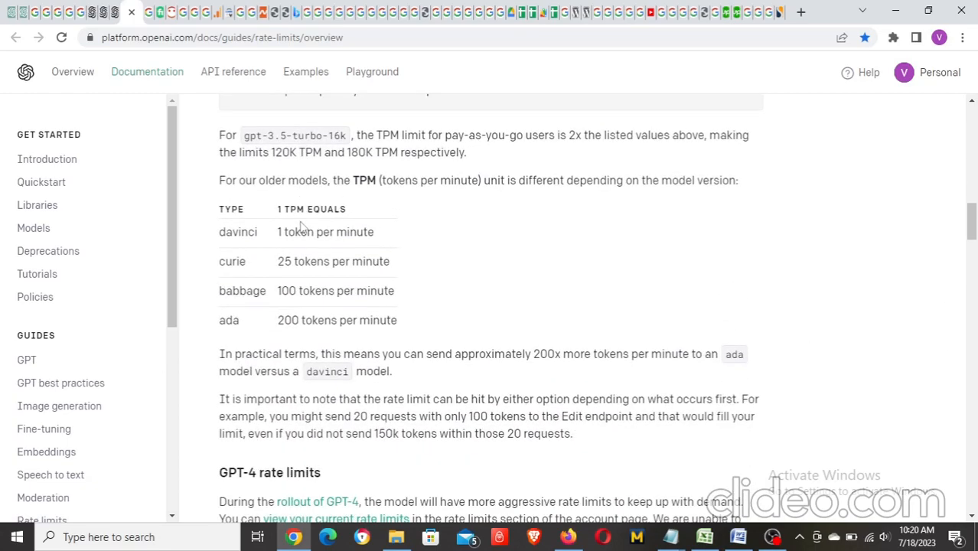
scroll(380, 226, "down", 8)
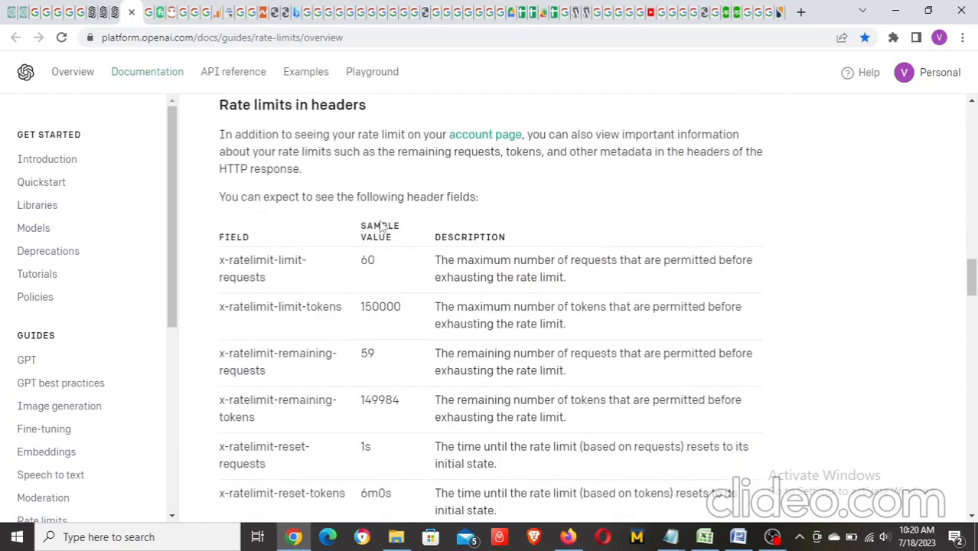
scroll(381, 226, "down", 14)
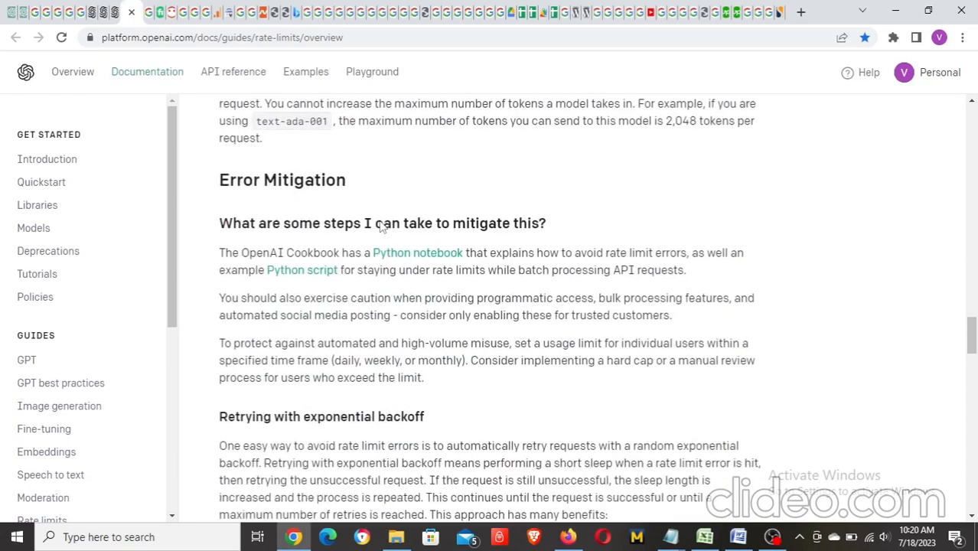
scroll(382, 227, "down", 10)
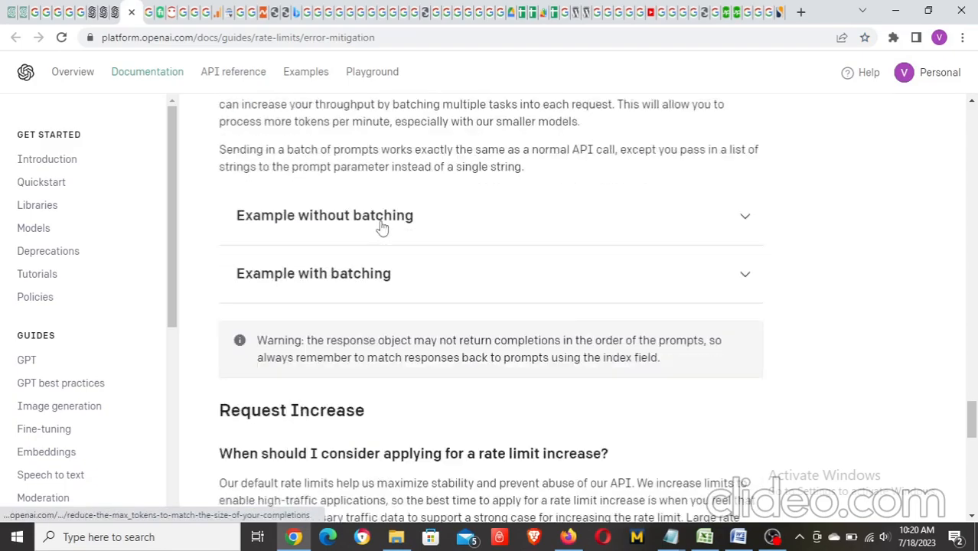
scroll(382, 227, "down", 10)
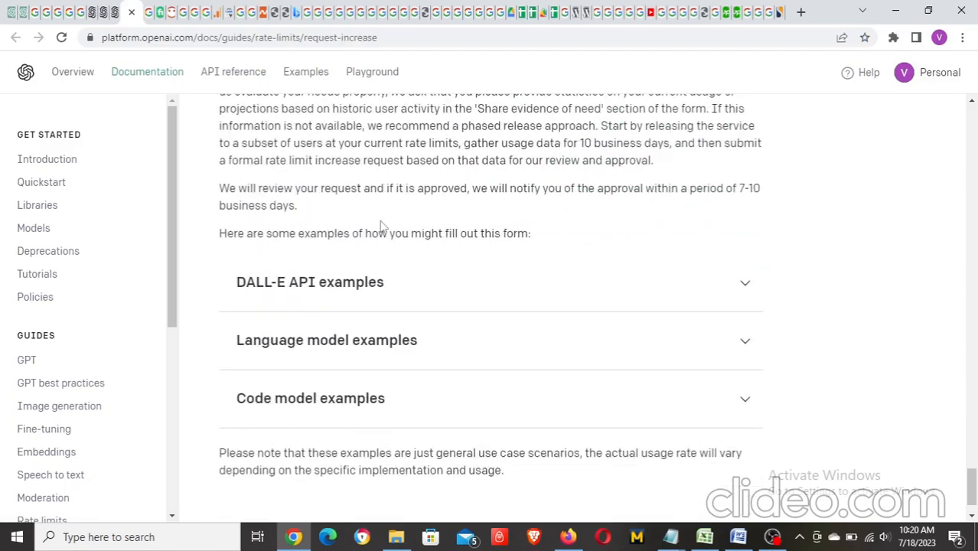
scroll(381, 225, "up", 8)
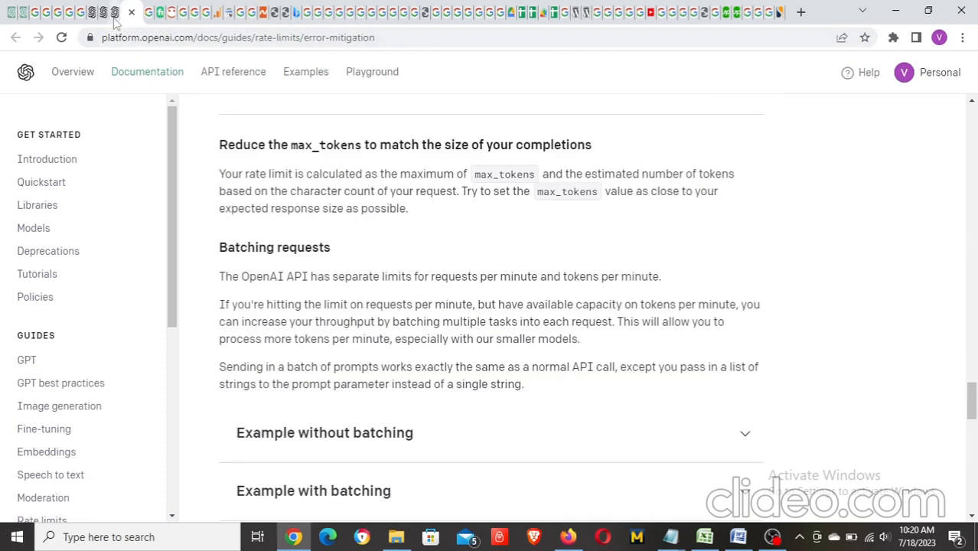
View the OpenAI account's rate limits page, and examine the July daily usage chart and monthly usage on the usage page.
left_click(115, 14)
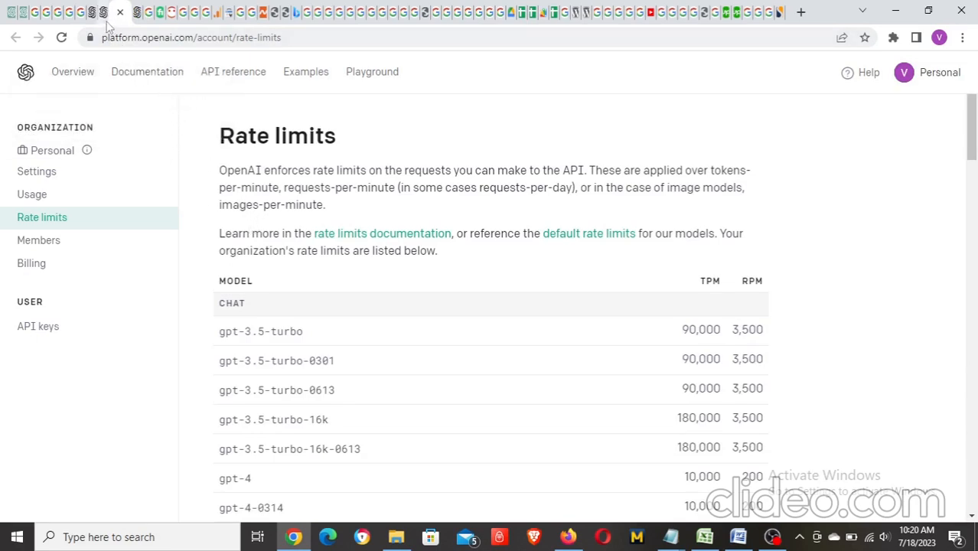
mouse_move(104, 22)
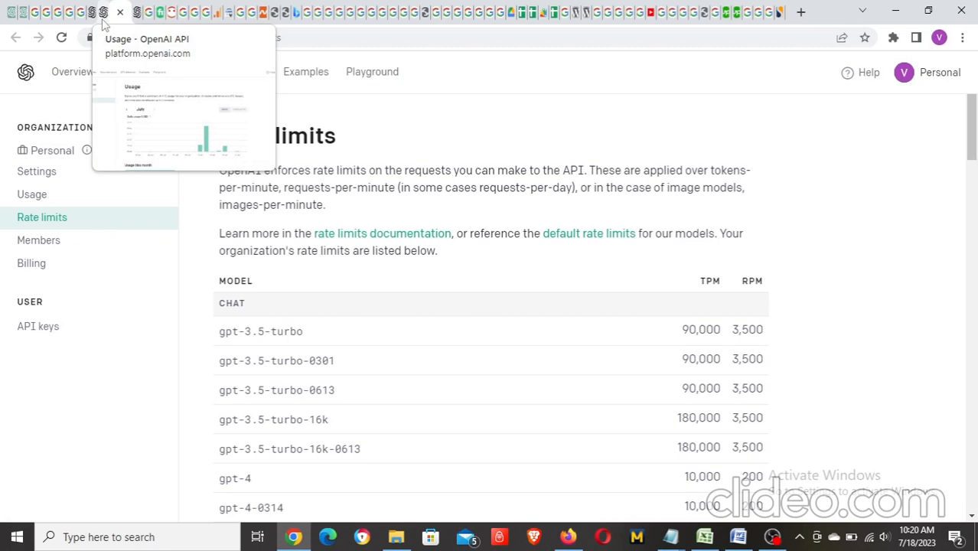
left_click(103, 21)
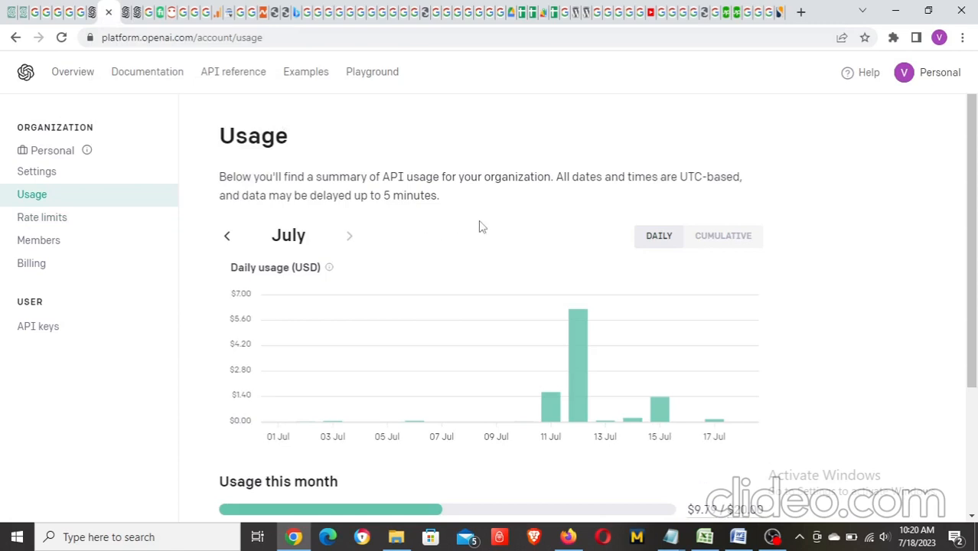
scroll(481, 226, "down", 3)
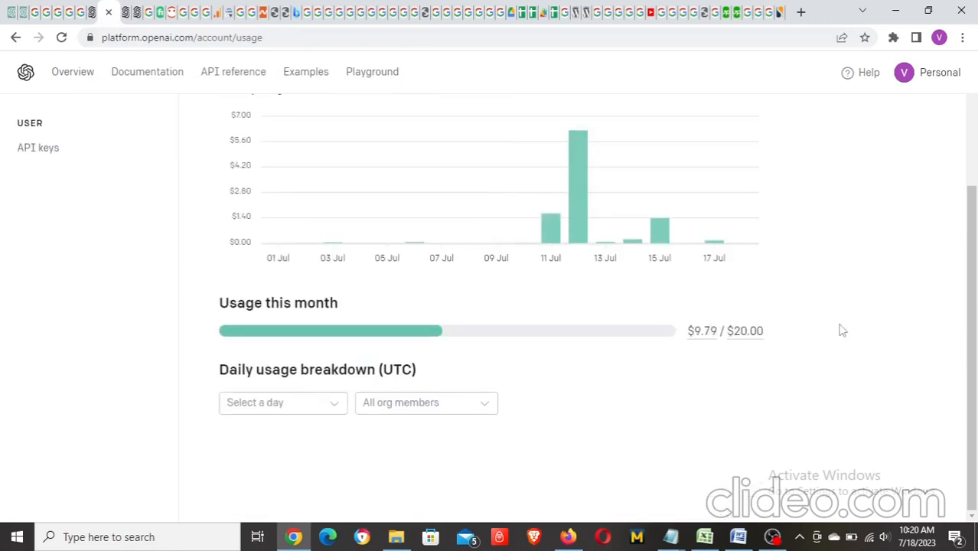
scroll(842, 330, "up", 2)
mouse_move(721, 375)
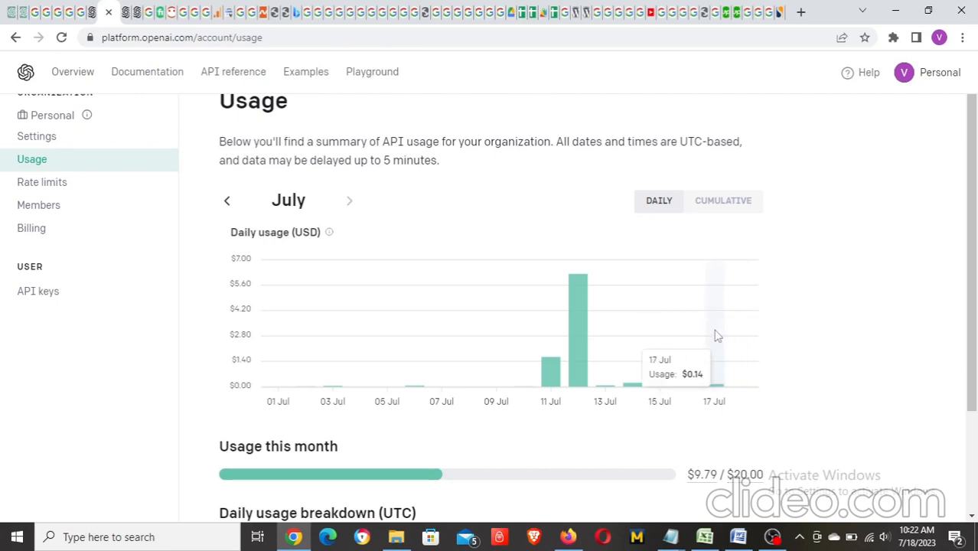
Return to the Apps Script project and inspect the gpt-3.5-turbo model default in the AI function's parameters.
left_click(541, 21)
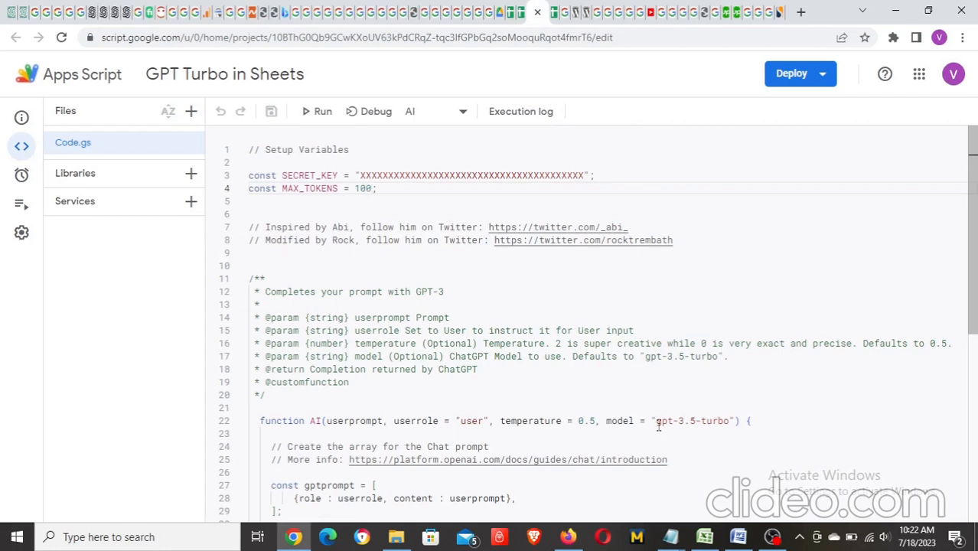
left_click_drag(658, 425, 729, 420)
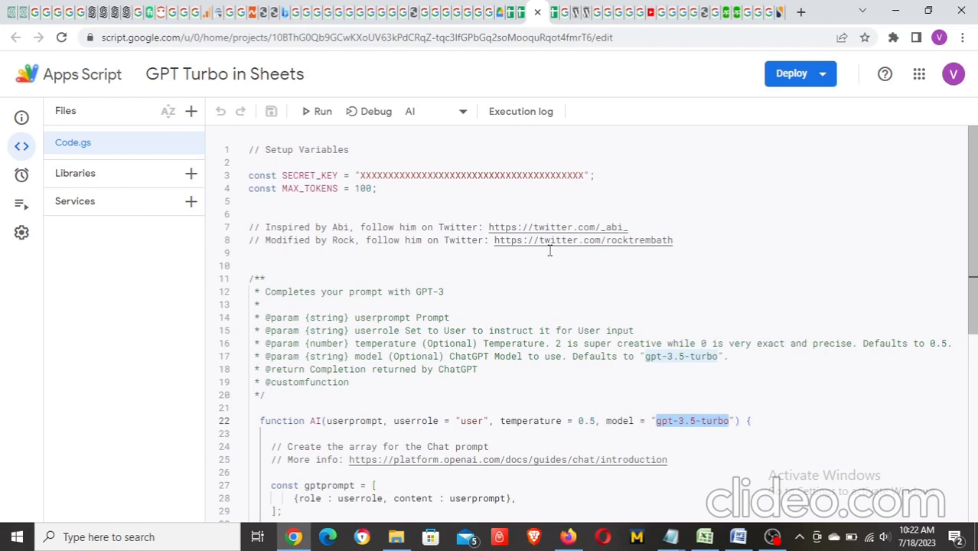
left_click(365, 190)
left_click(693, 421)
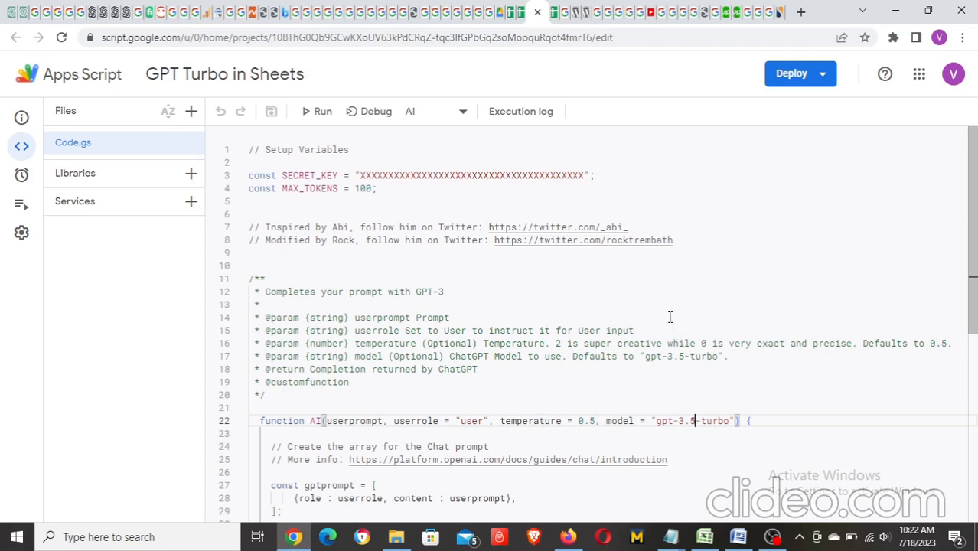
Highlight the SECRET_KEY placeholder and the MAX_TOKENS value in the script to review what needs customizing.
left_click(363, 188)
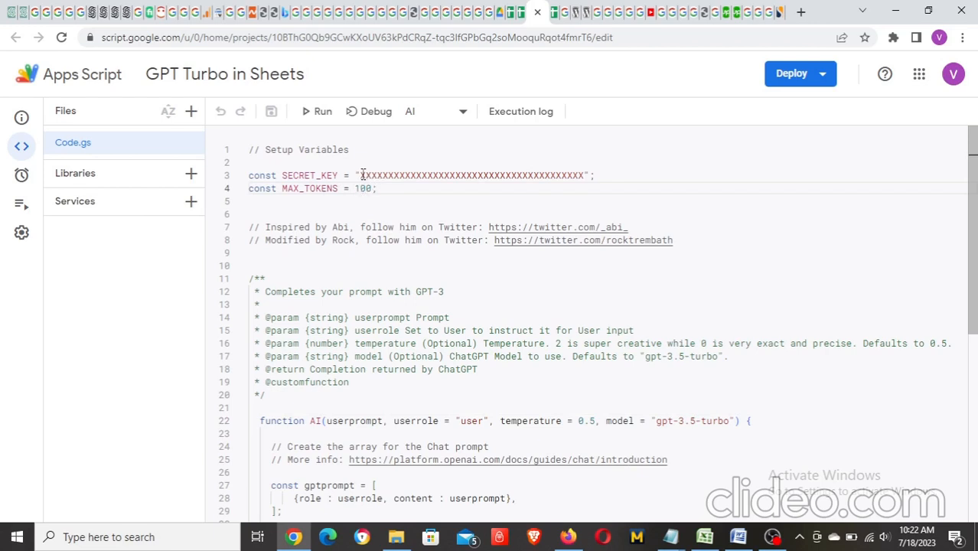
left_click_drag(362, 175, 582, 175)
left_click(363, 189)
left_click_drag(357, 188, 373, 189)
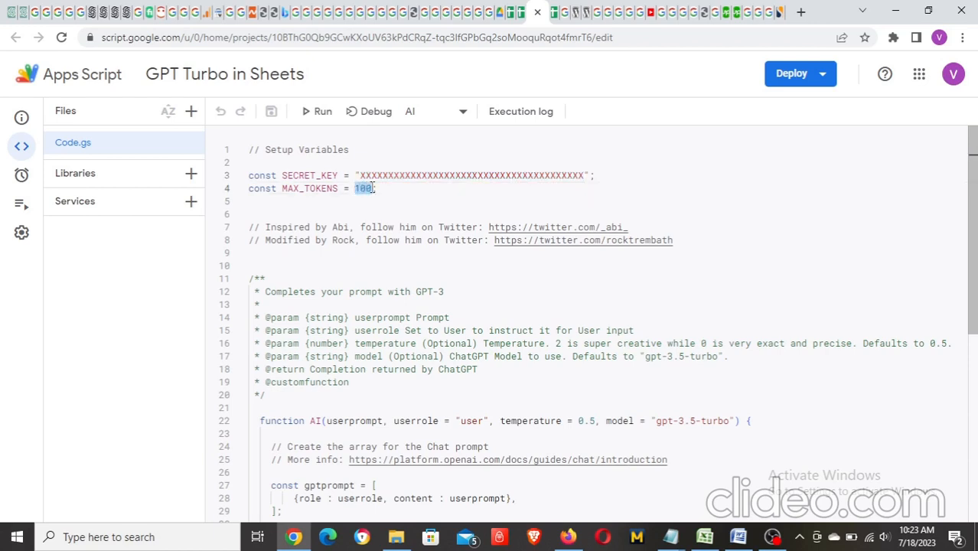
left_click(374, 188)
View the single-row [Make A Copy] prompt generator, and look through the keyword rows of the multi-row In-depth Prompt Generator spreadsheet.
left_click(519, 16)
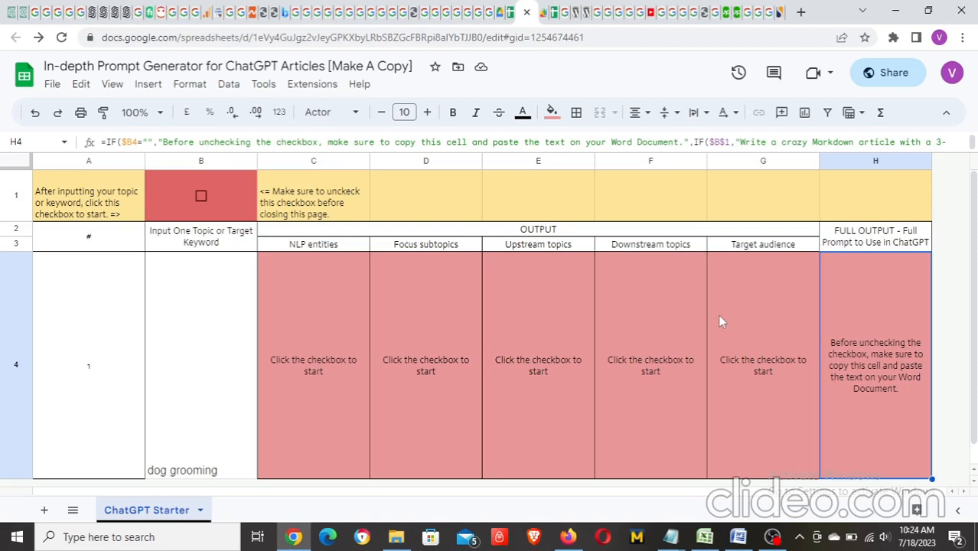
left_click(554, 21)
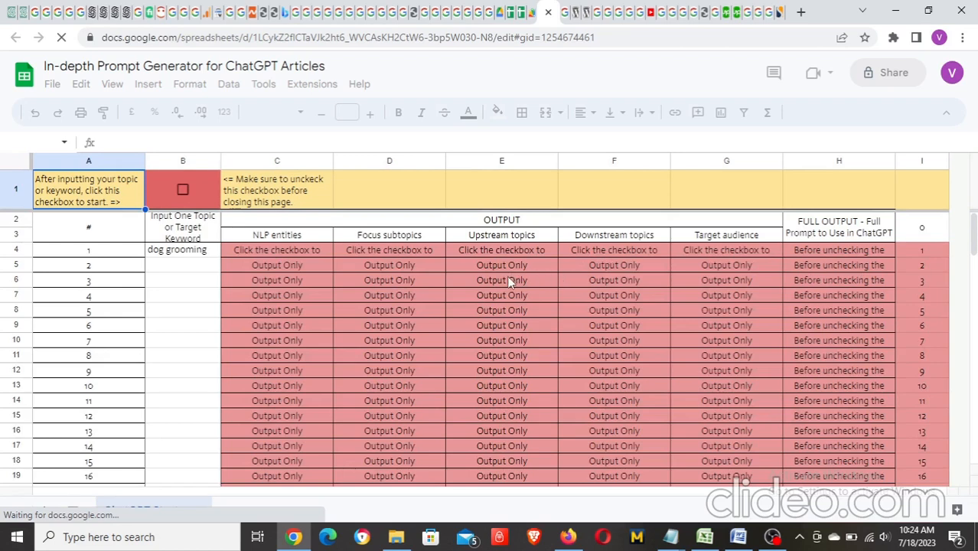
scroll(508, 277, "down", 5)
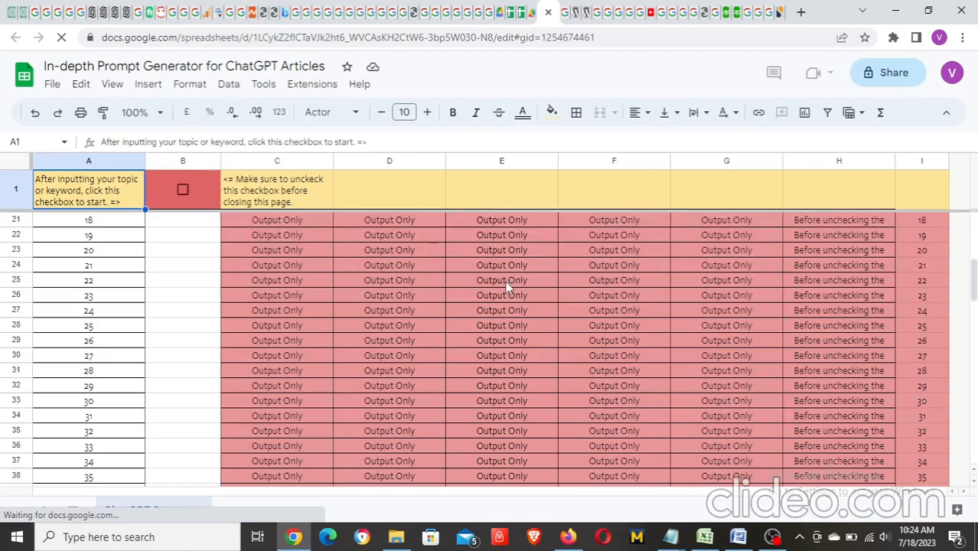
scroll(506, 281, "up", 5)
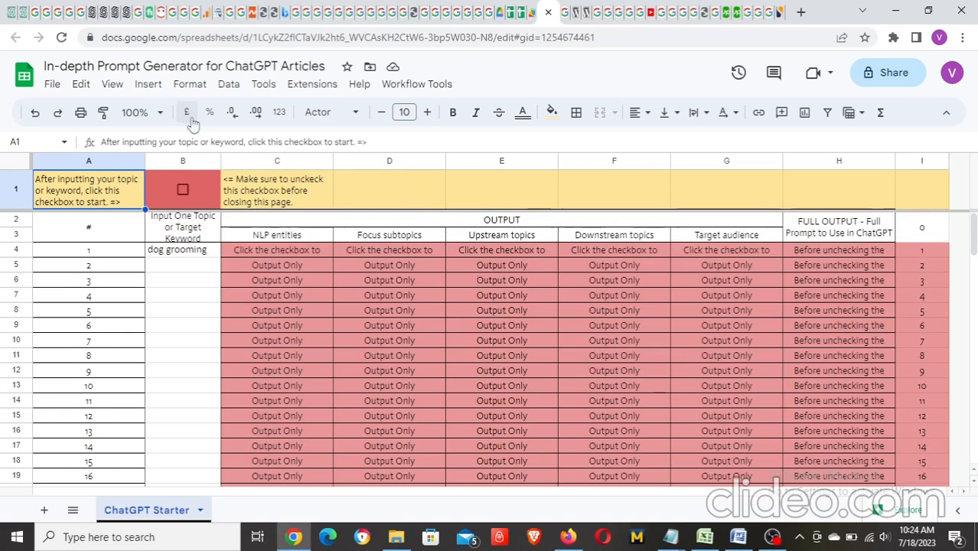
View the OpenAI rate limits page and highlight the gpt-3.5-turbo model's tokens-per-minute and requests-per-minute limits.
left_click(113, 18)
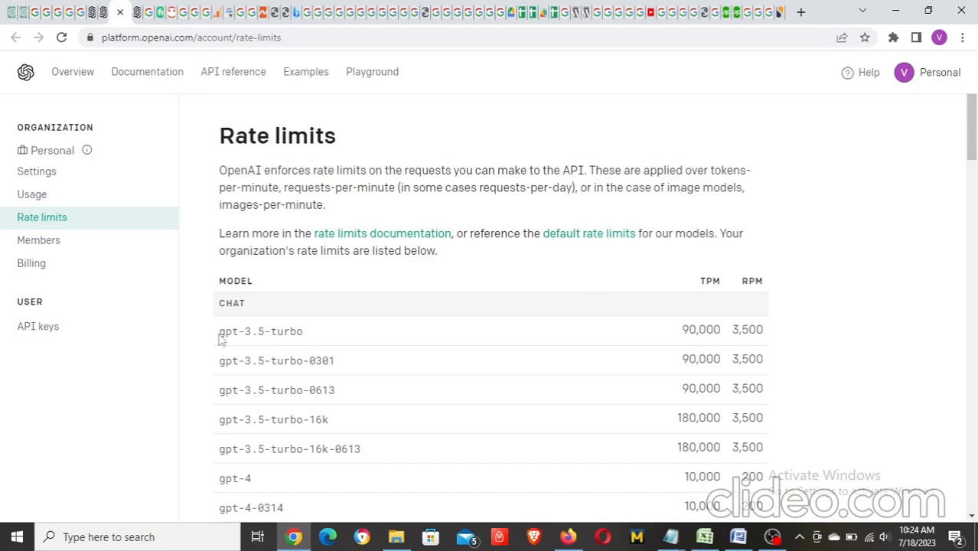
left_click_drag(220, 333, 312, 334)
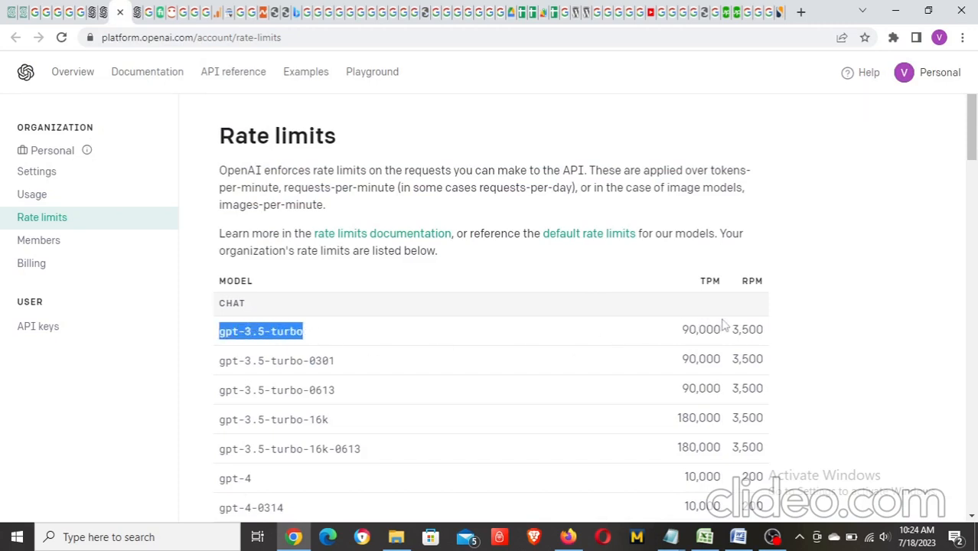
left_click_drag(684, 325, 734, 330)
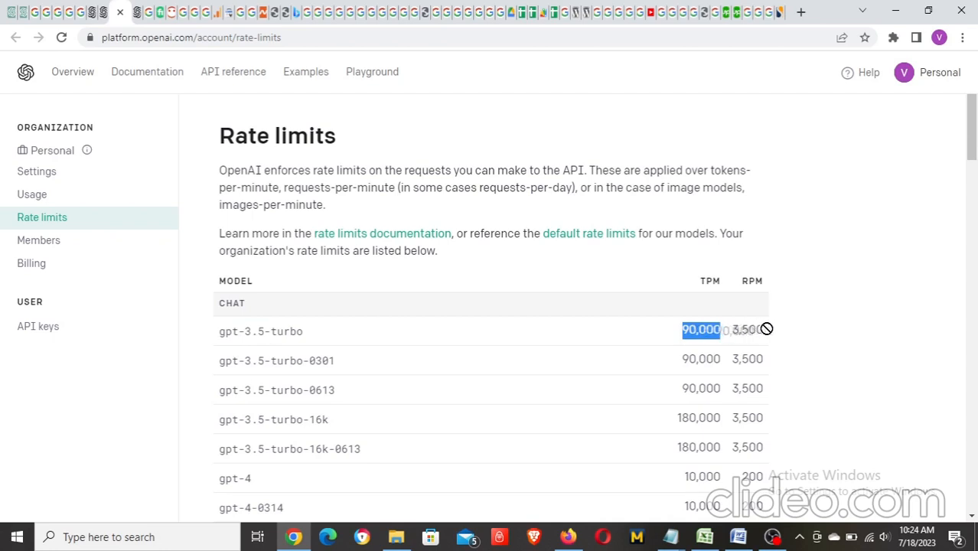
left_click(742, 334)
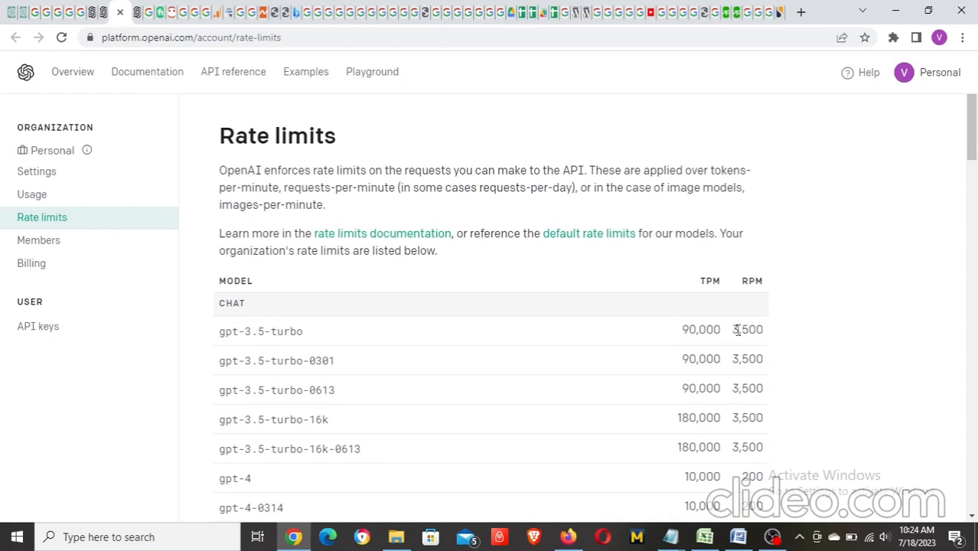
left_click_drag(733, 328, 764, 328)
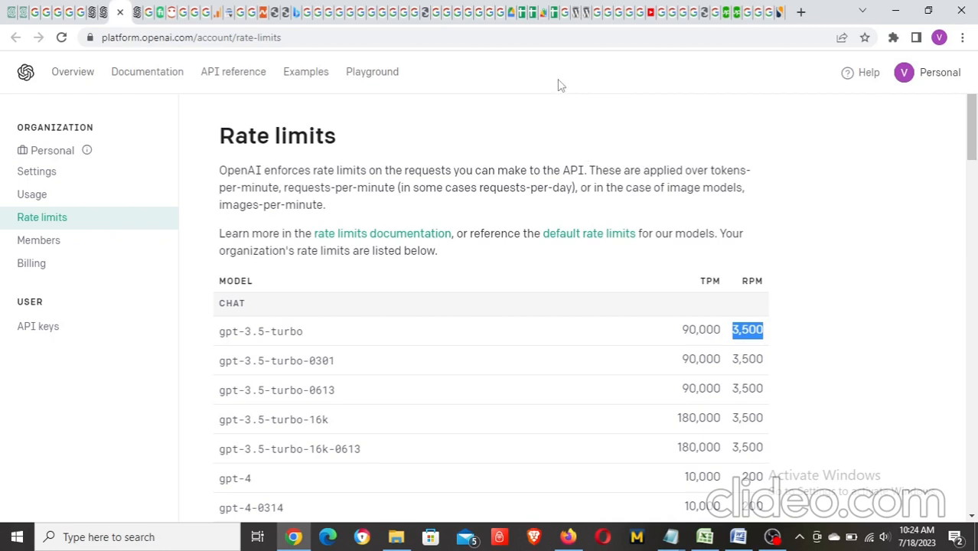
In the In-depth Prompt Generator spreadsheet, replace the first keyword with "how to groom a dog" and check it against the existing ChatGPT article prompt.
left_click(552, 15)
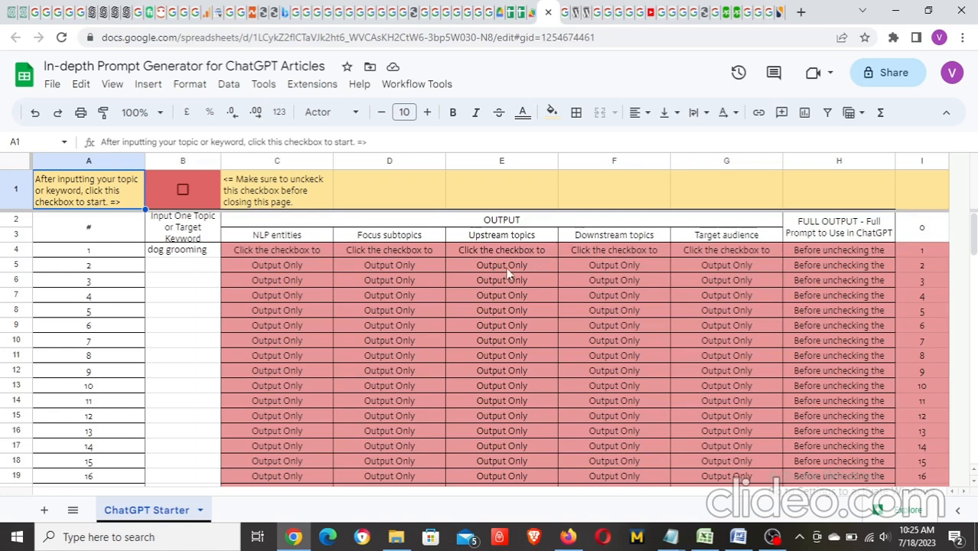
left_click(176, 258)
double_click(153, 250)
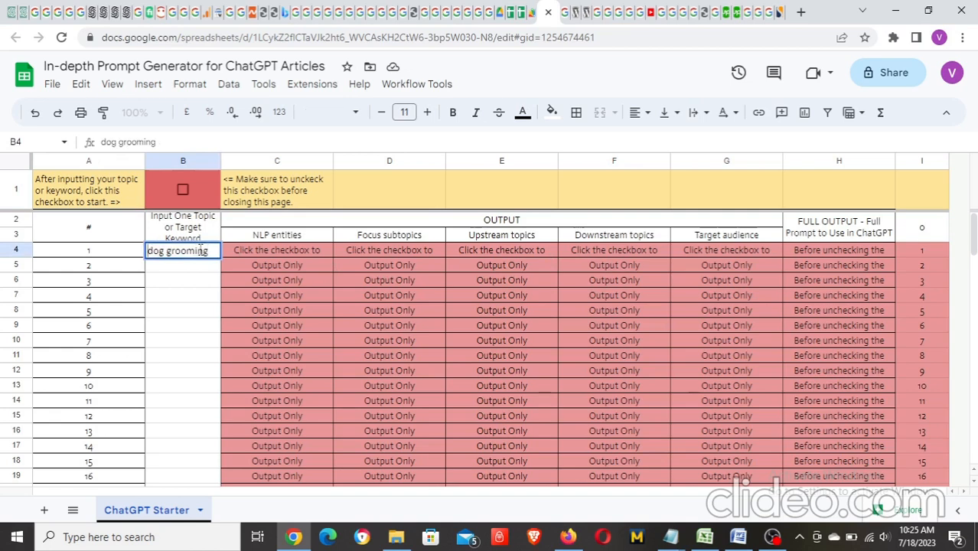
left_click_drag(209, 252, 139, 260)
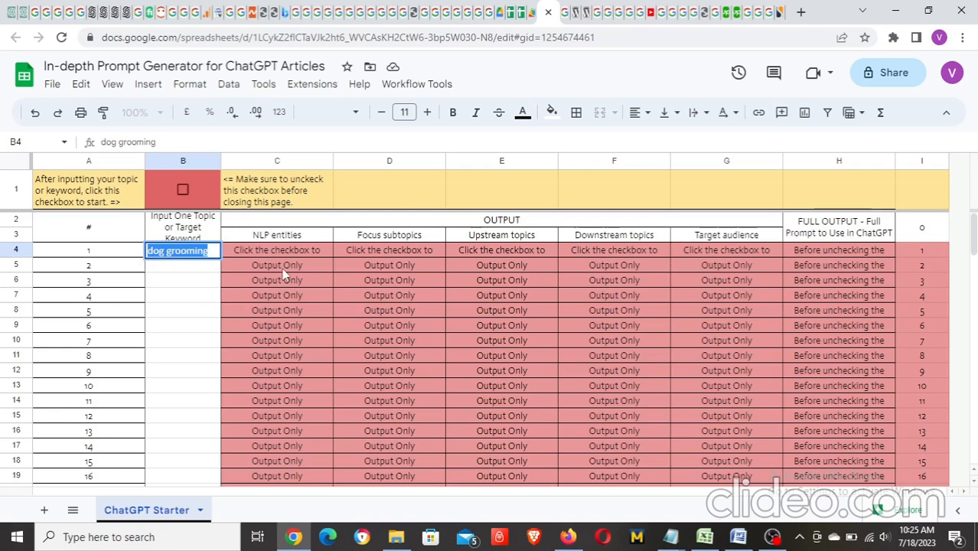
type("h")
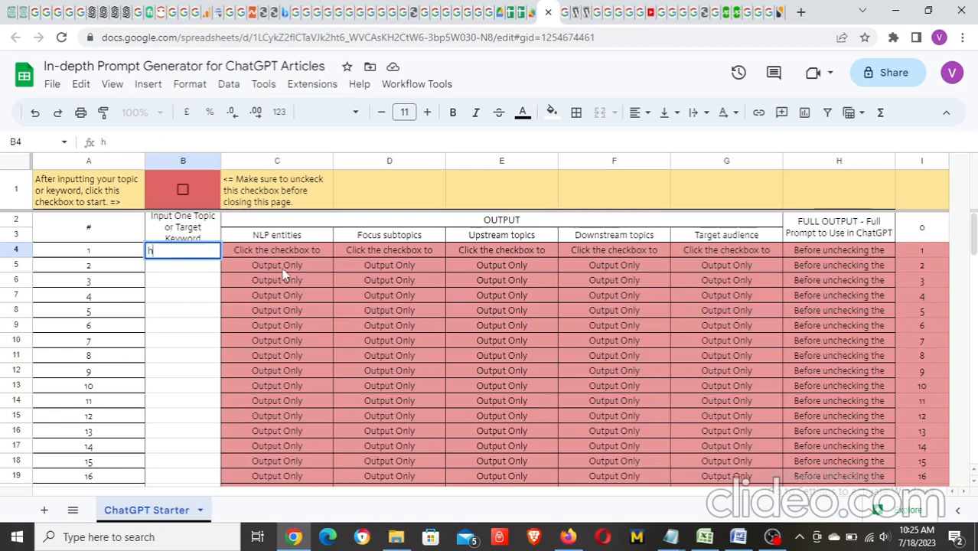
type("ow to groom a dog")
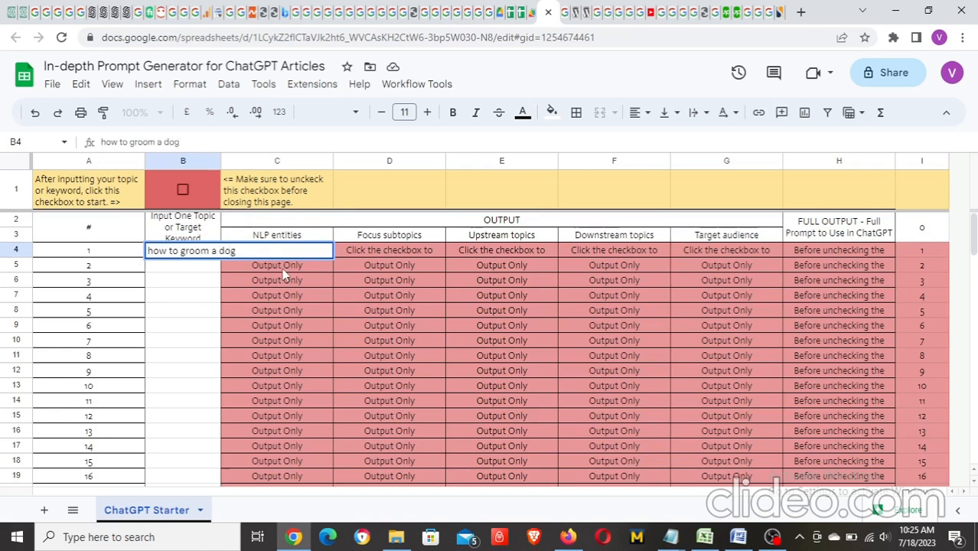
key("Return")
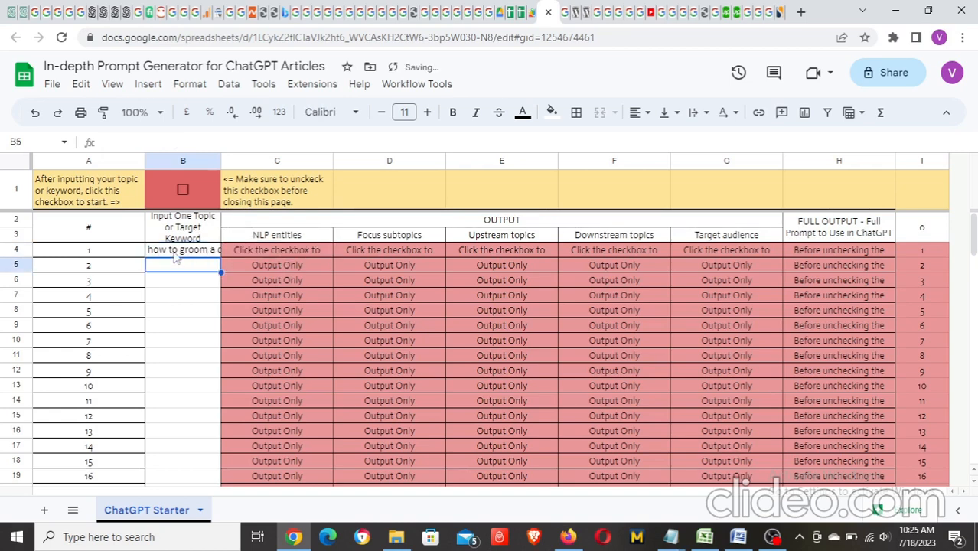
left_click(8, 11)
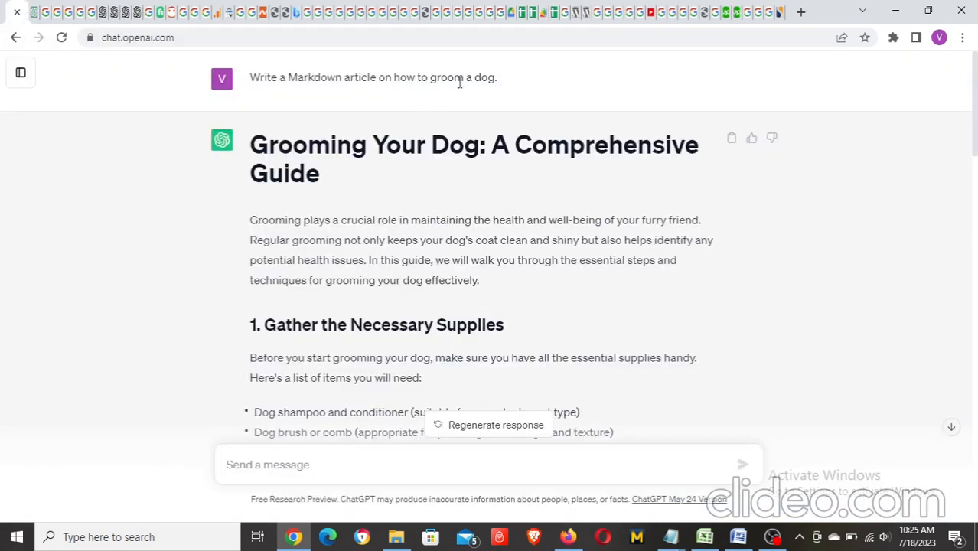
left_click(555, 22)
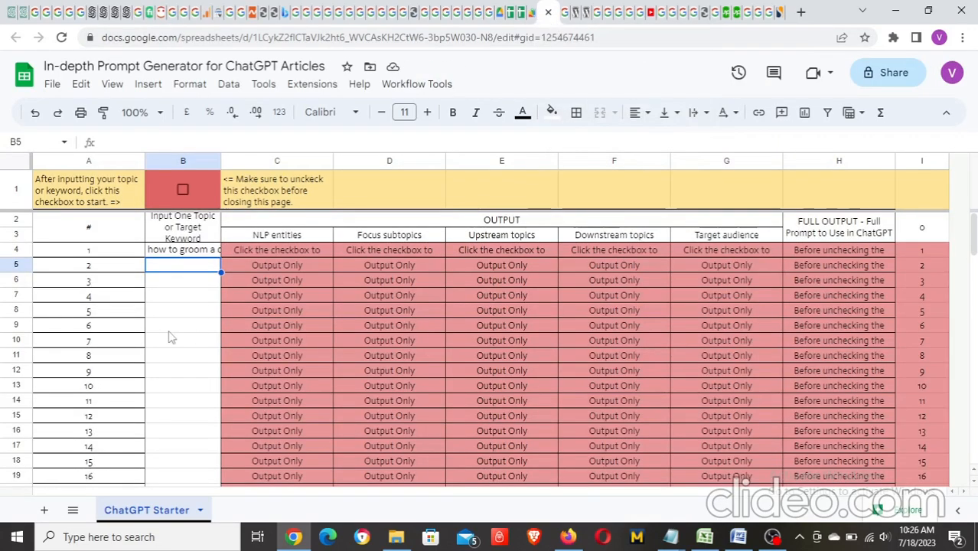
Review the keyword in cell B4 and enable the start checkbox in B1 to generate the prompt outputs.
left_click(197, 255)
left_click(188, 252)
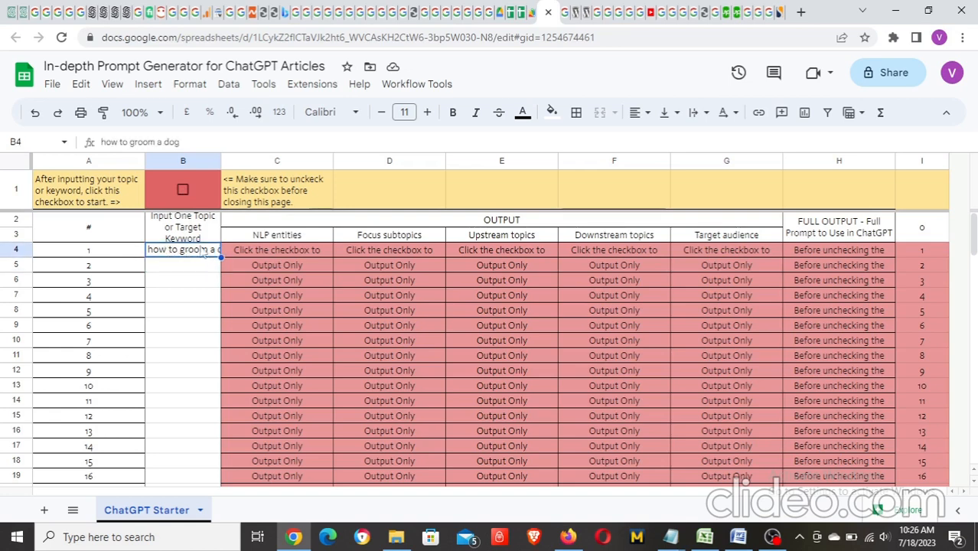
left_click(184, 190)
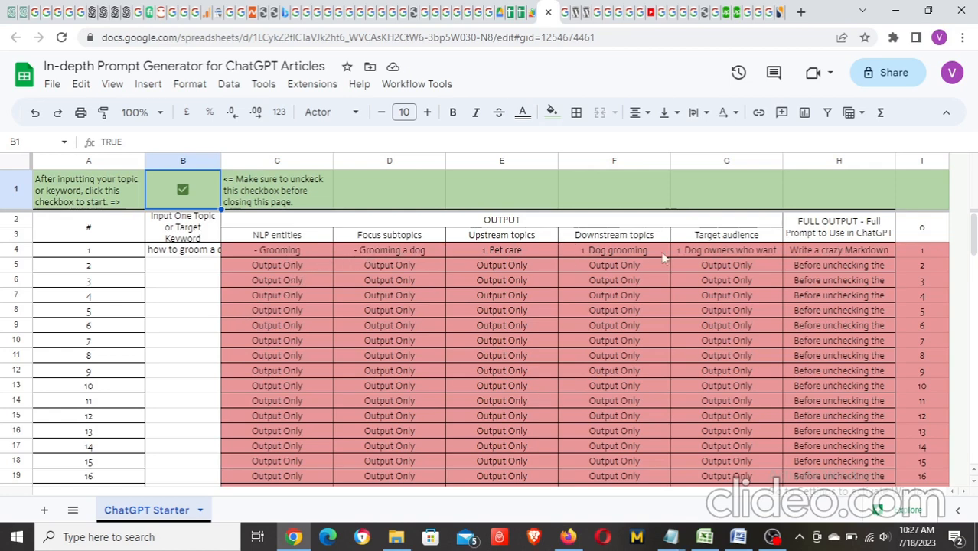
Copy the full output prompt from cell H4 and paste it into the message box of the new ChatGPT chat.
left_click(832, 251)
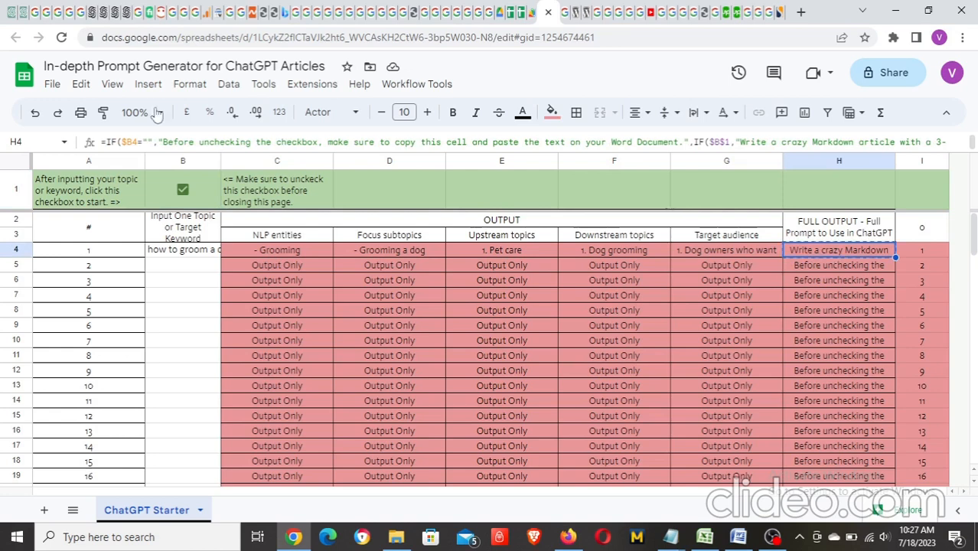
left_click(23, 16)
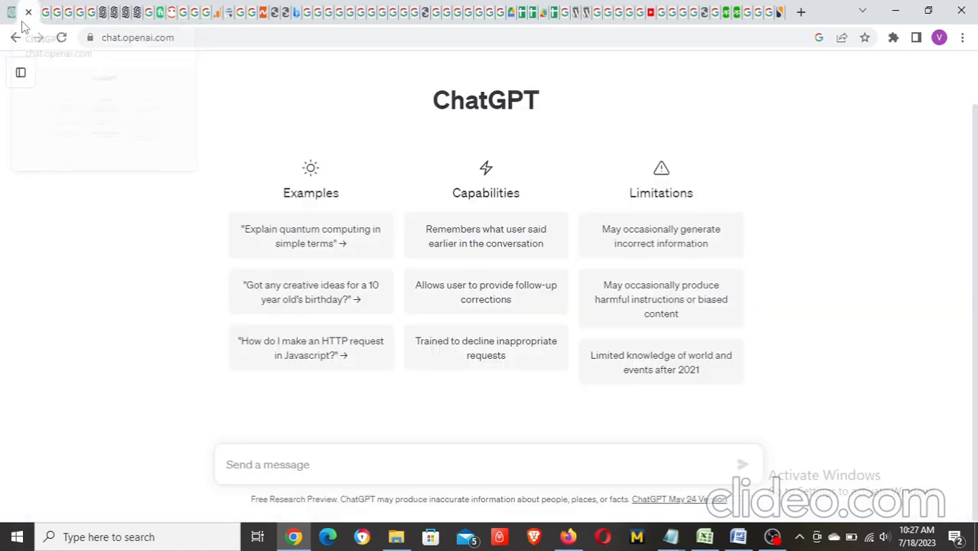
left_click(298, 468)
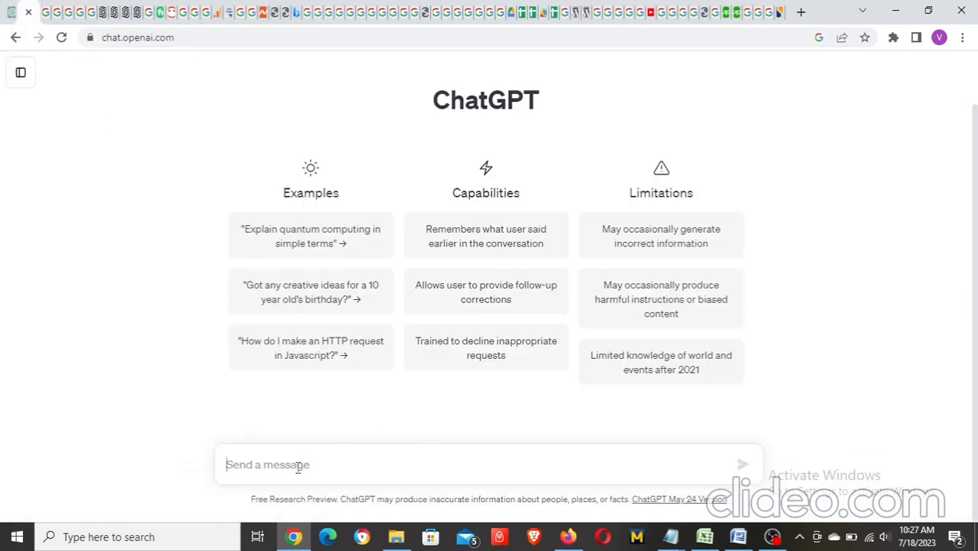
key("ctrl+v")
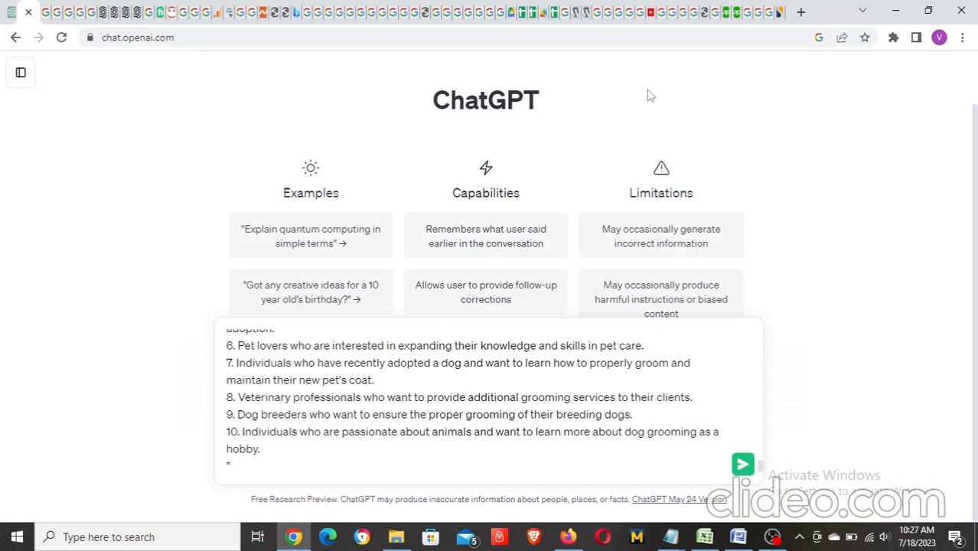
Return to the prompt generator spreadsheet and uncheck the start checkbox in B1.
left_click(553, 20)
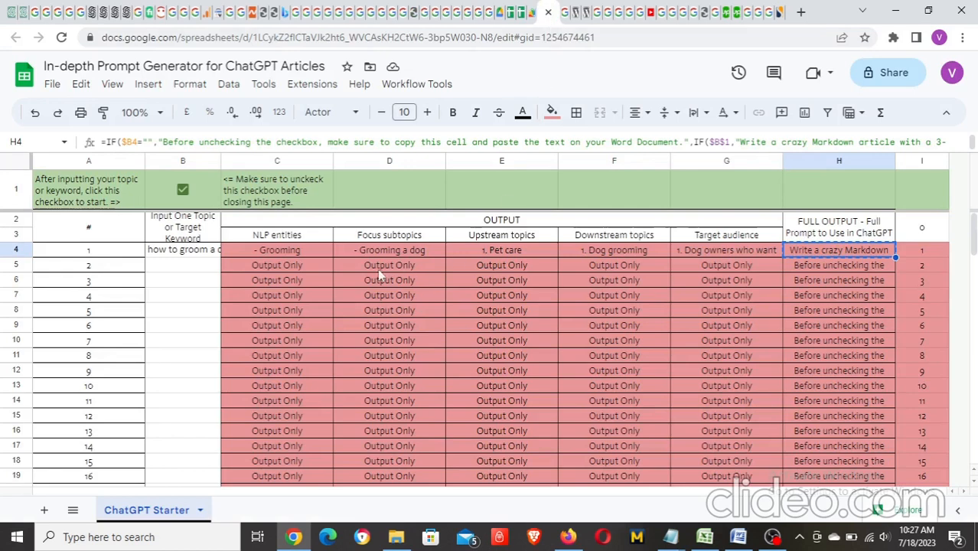
left_click(183, 189)
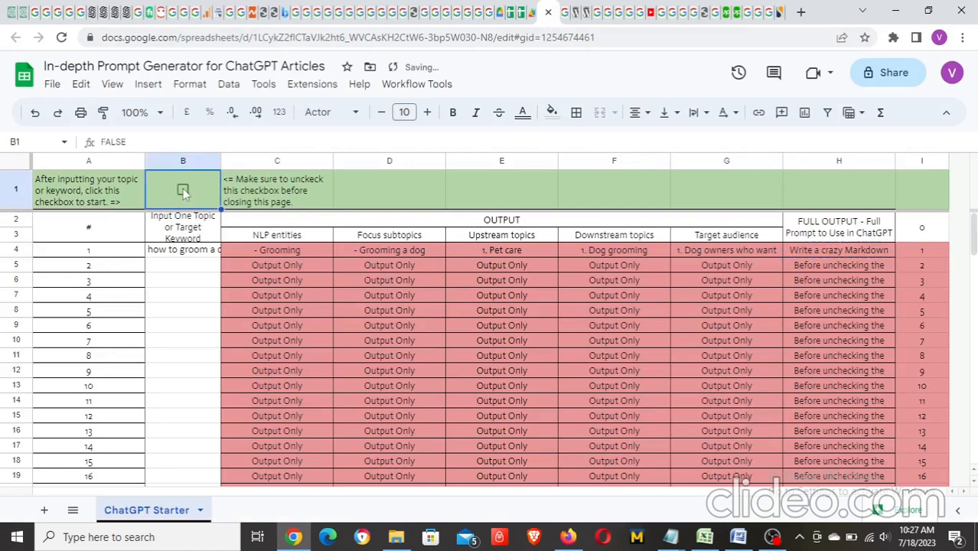
left_click(195, 284)
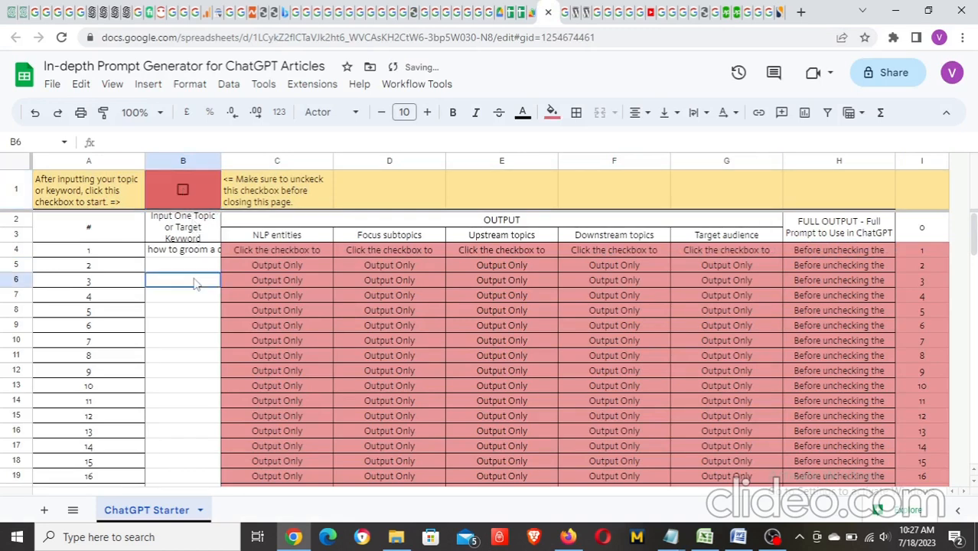
In the ChatGPT chat, remove the closing and opening quotation marks around the pasted prompt and send it.
left_click(21, 11)
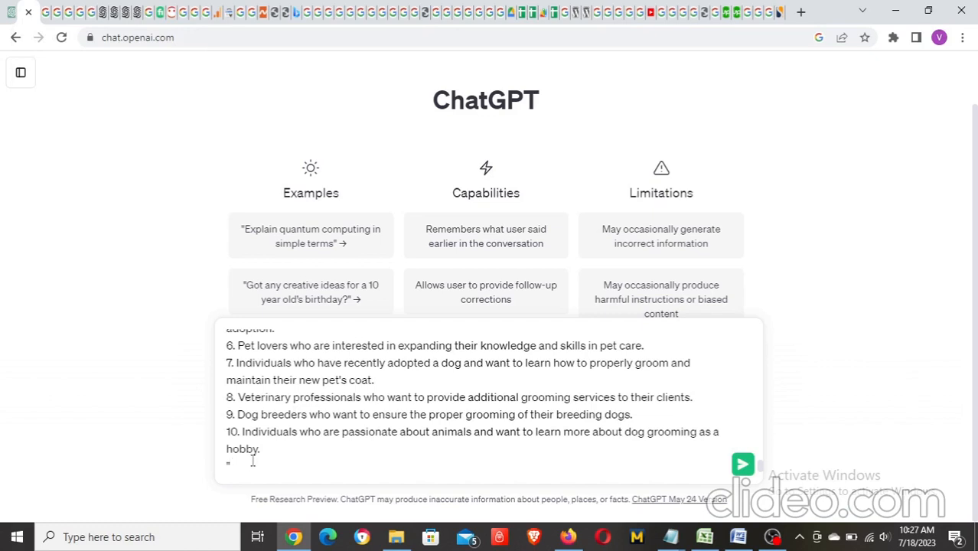
key("BackSpace")
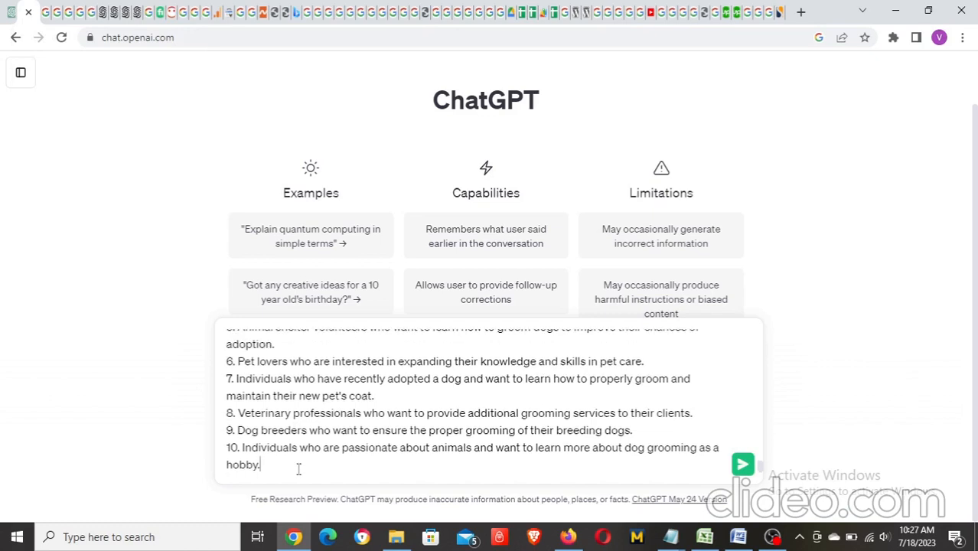
scroll(426, 411, "up", 1)
scroll(426, 411, "up", 10)
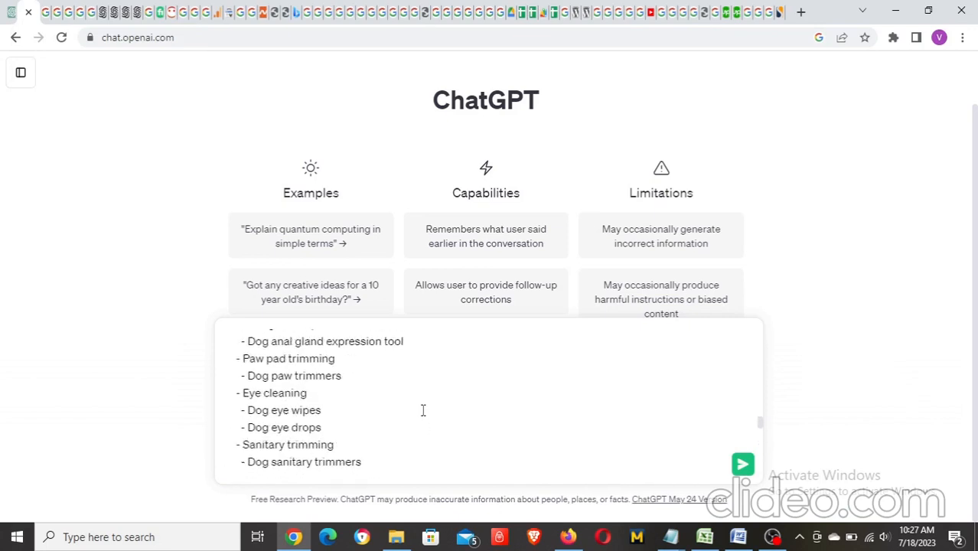
scroll(423, 411, "down", 10)
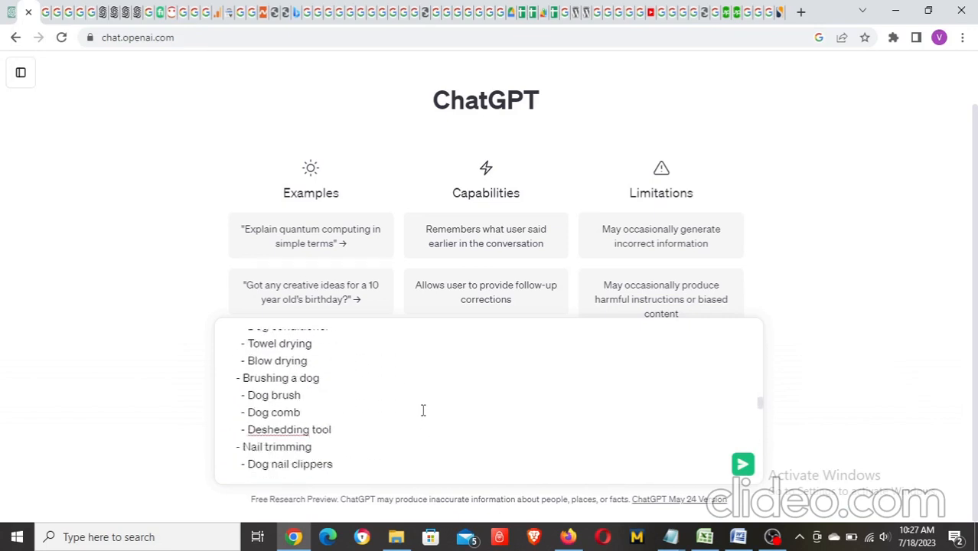
scroll(422, 411, "down", 8)
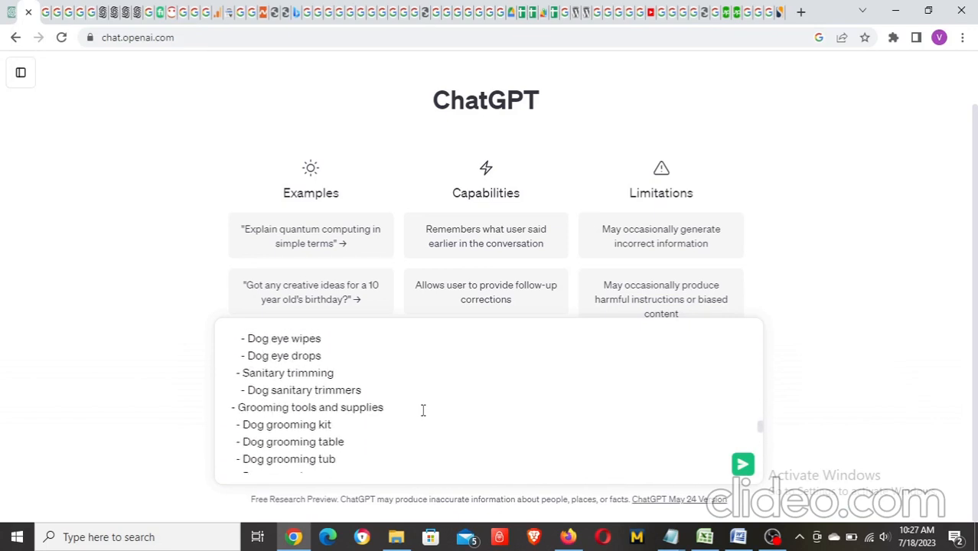
scroll(423, 411, "up", 20)
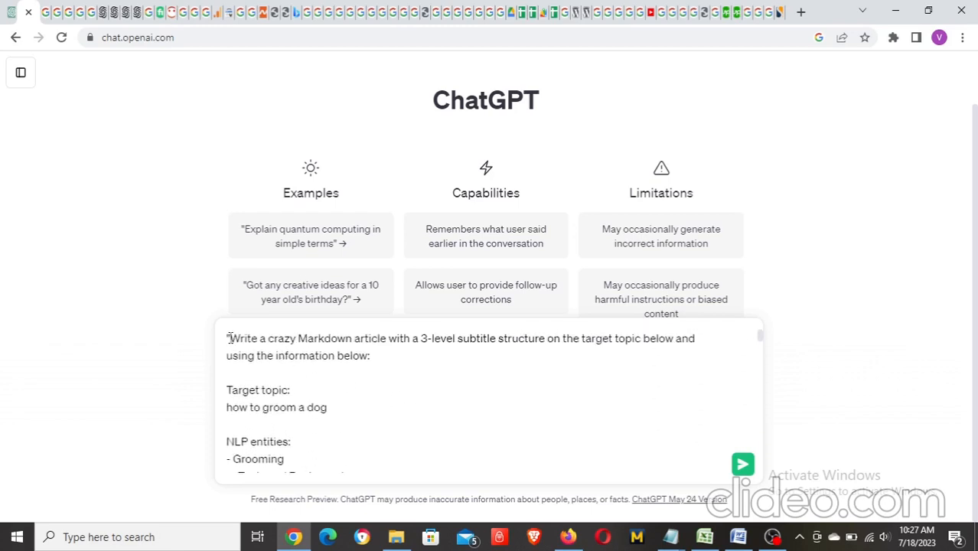
left_click(230, 337)
key("BackSpace")
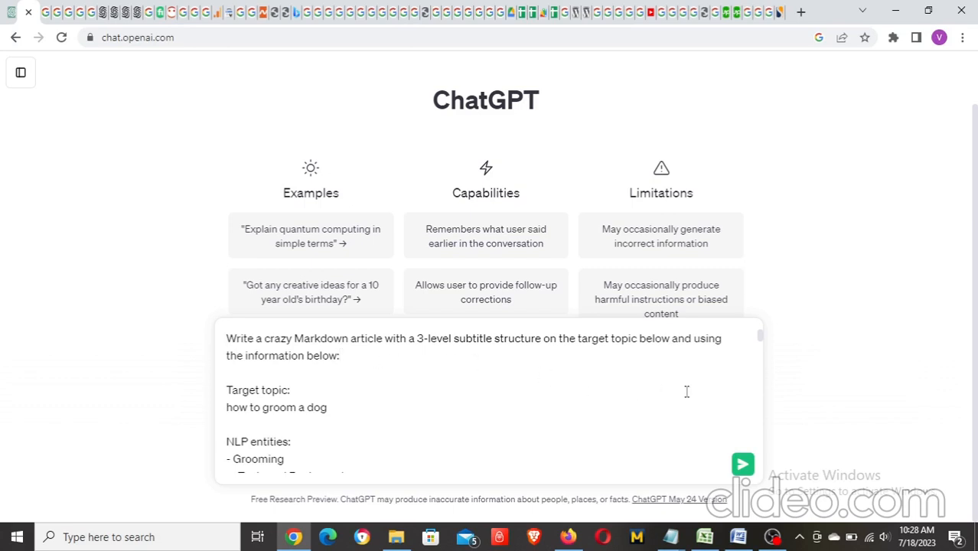
left_click(744, 465)
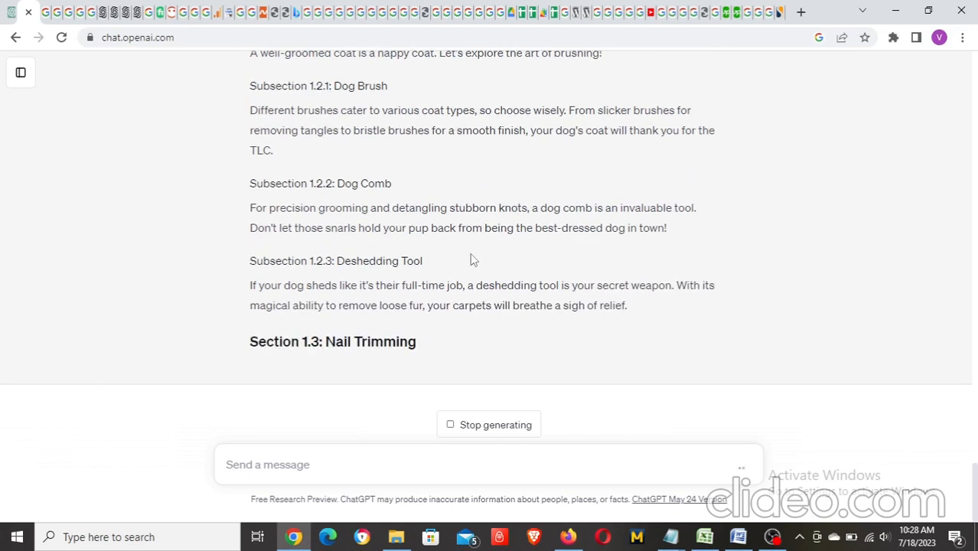
Compare the article being generated from the in-depth prompt with the sections of the earlier article from the simple dog grooming prompt.
scroll(450, 234, "up", 2)
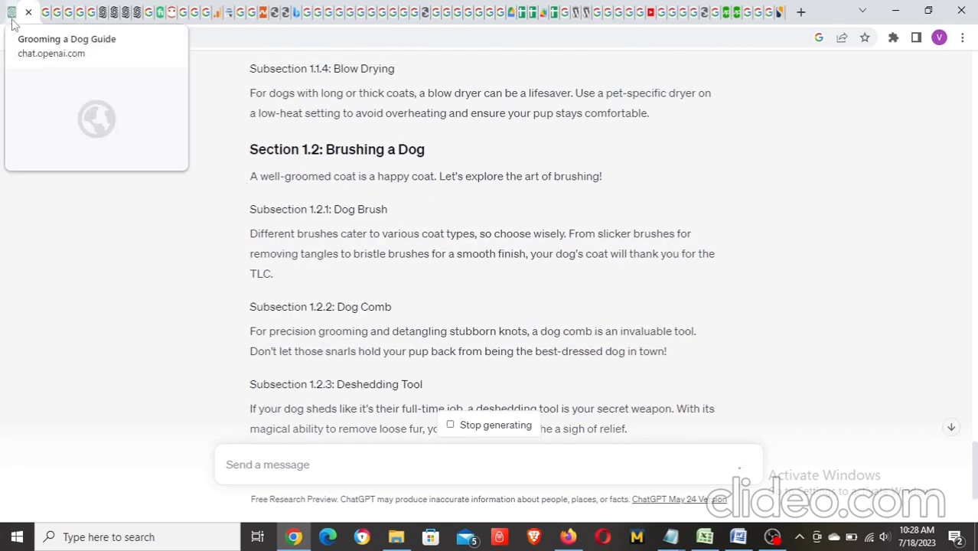
scroll(421, 299, "down", 6)
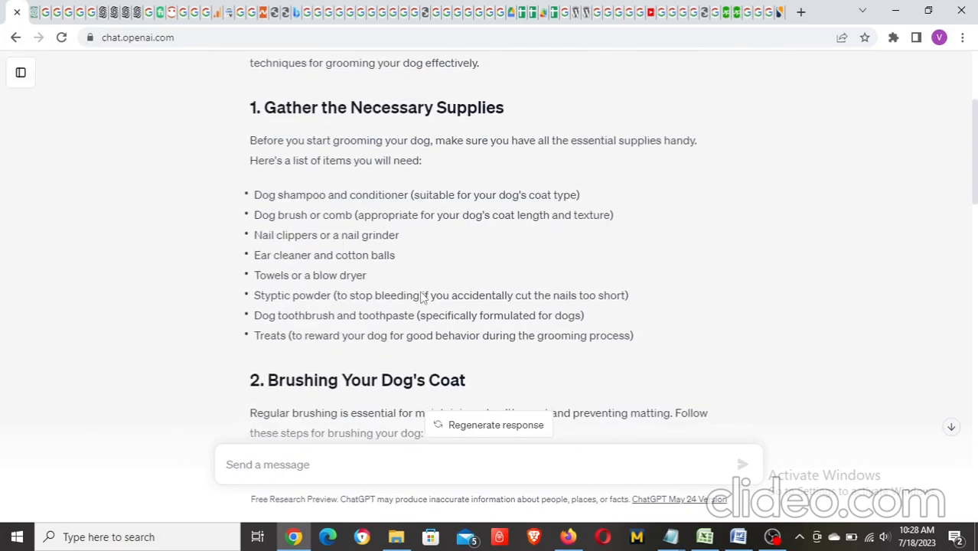
scroll(421, 292, "down", 1)
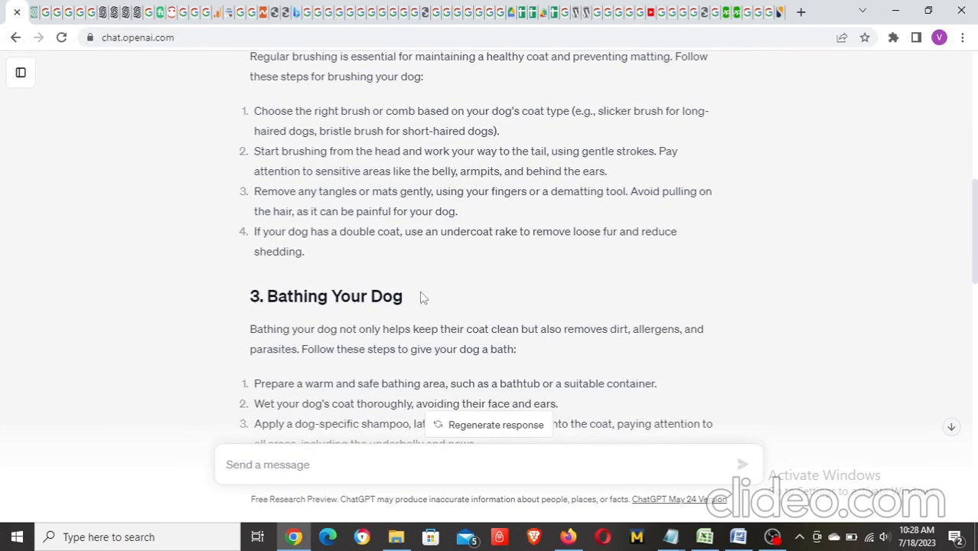
scroll(417, 293, "up", 2)
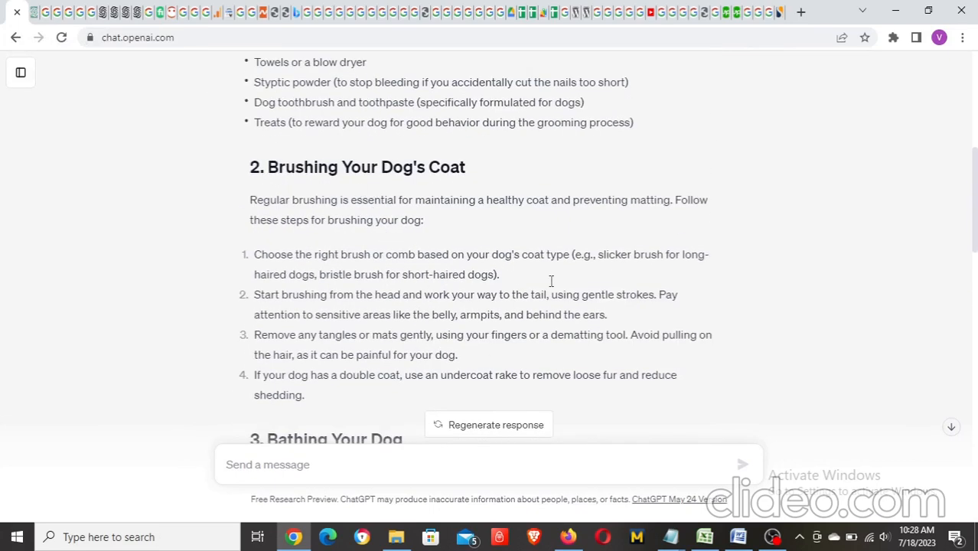
scroll(444, 301, "down", 4)
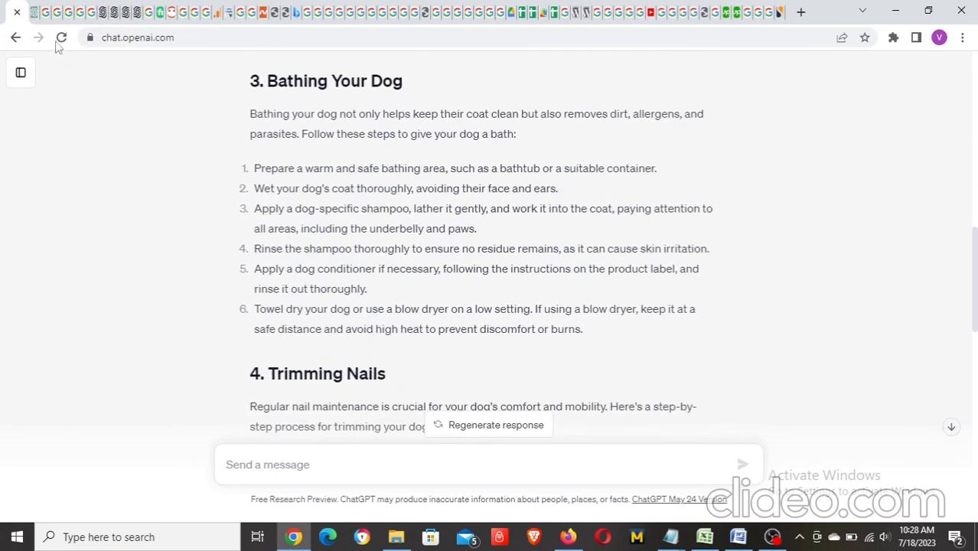
Return to the in-depth prompt's chat and review the generating article from its introduction through the brushing, nail trimming and ear cleaning sections.
left_click(31, 16)
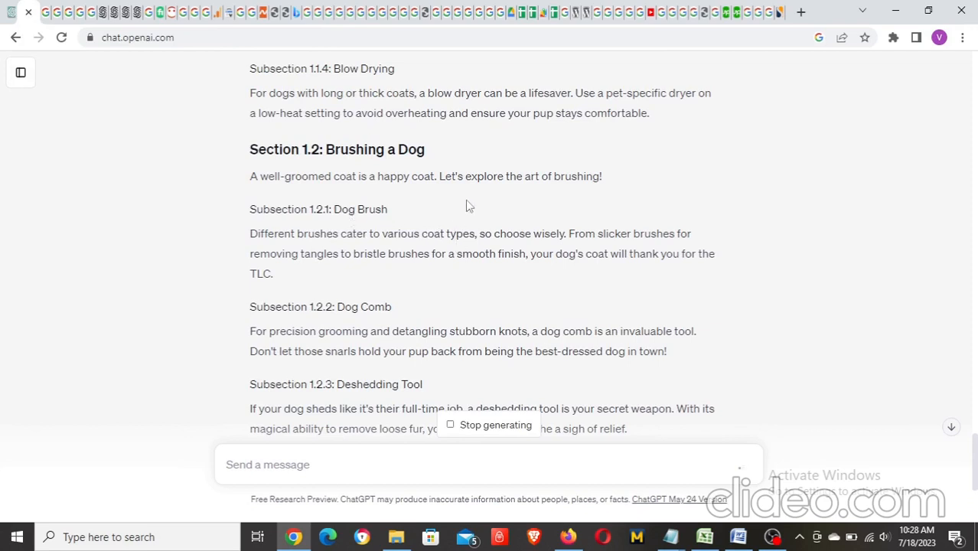
scroll(467, 208, "down", 1)
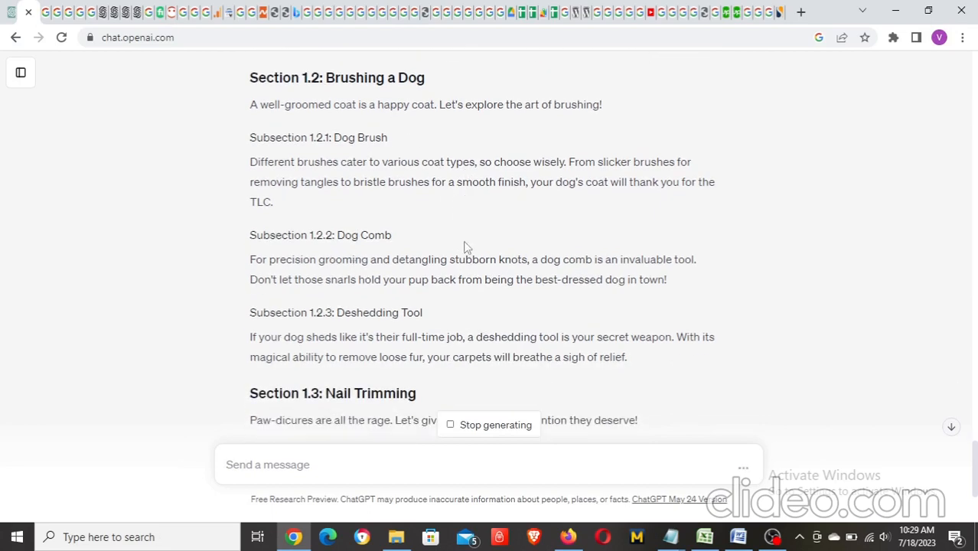
scroll(467, 247, "down", 3)
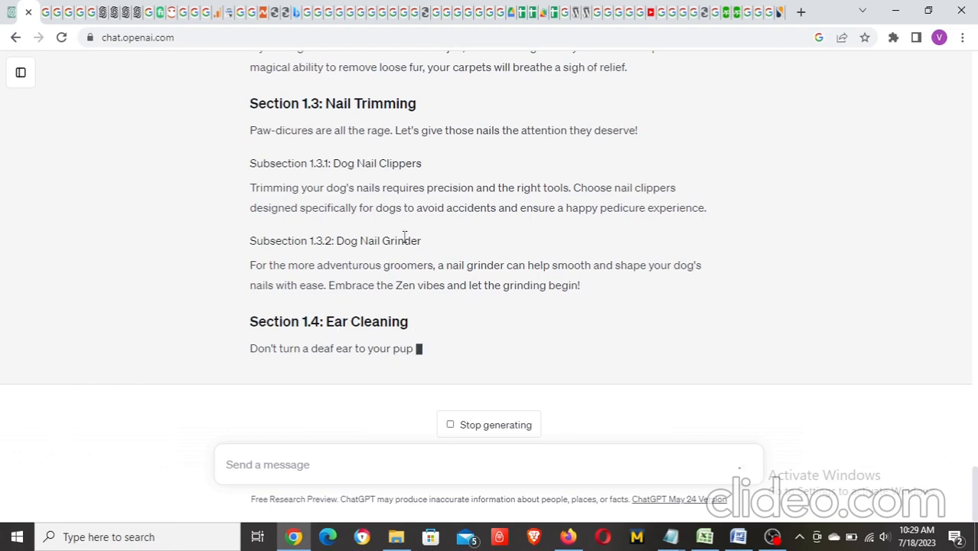
scroll(404, 236, "up", 15)
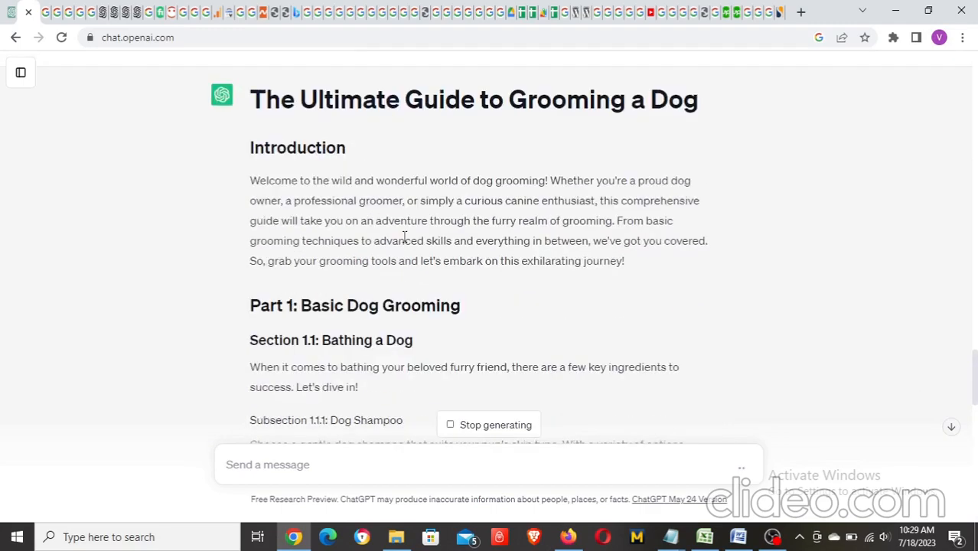
scroll(404, 236, "down", 7)
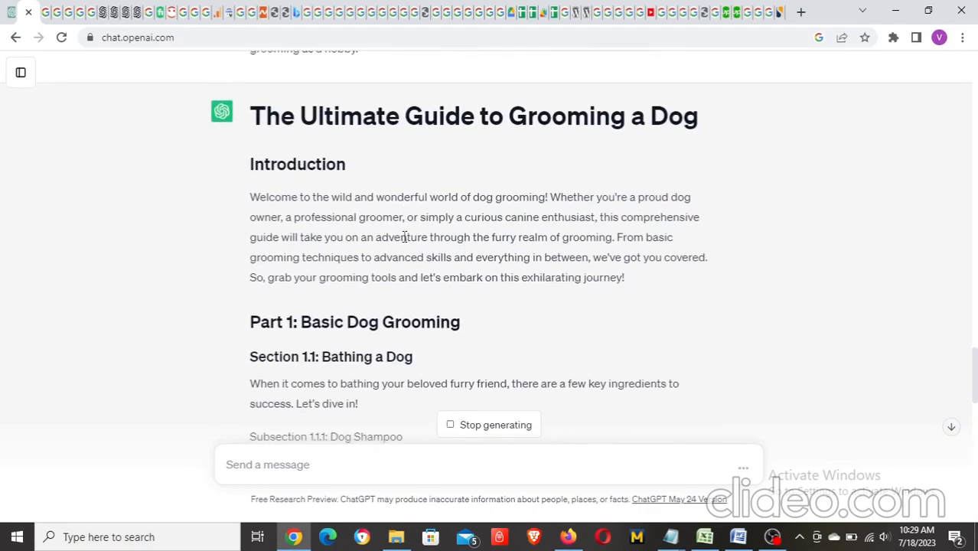
scroll(405, 236, "down", 10)
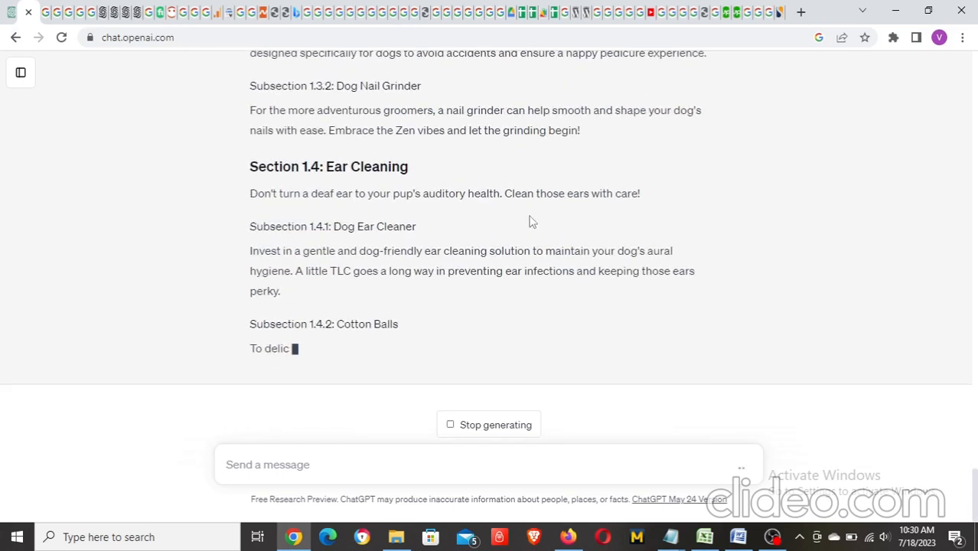
scroll(533, 222, "up", 4)
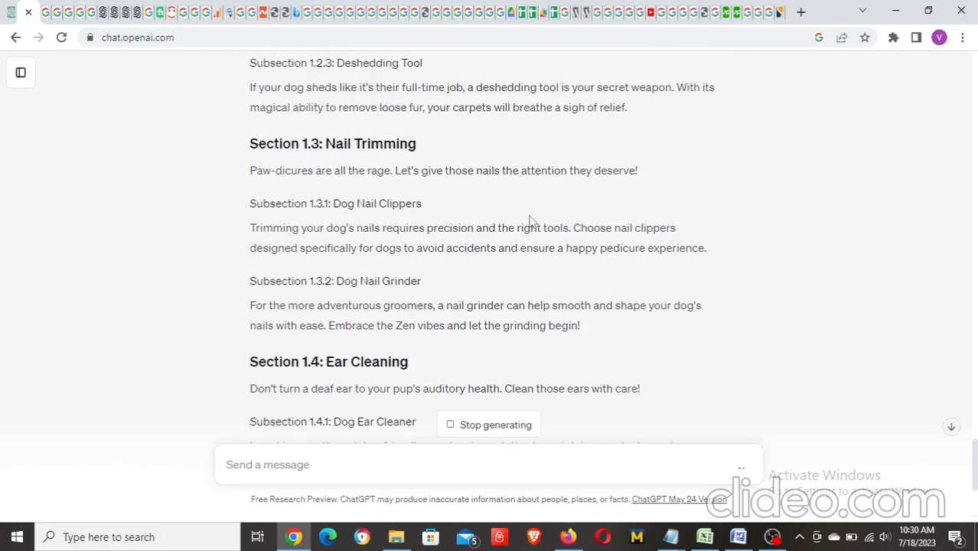
scroll(532, 222, "down", 4)
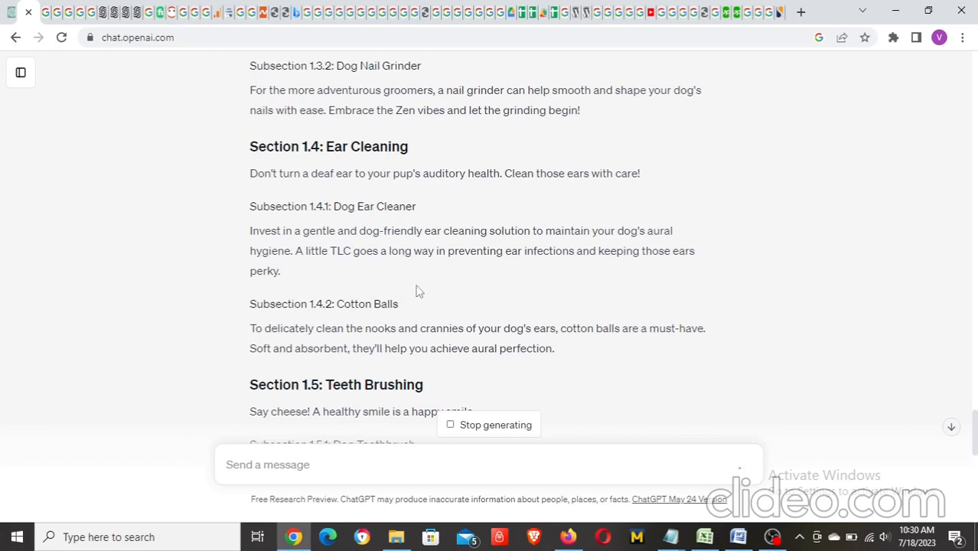
Read on through the article's teeth brushing section and the Part 2 sections on hair trimming, anal gland expression, paw pads and eye cleaning.
scroll(434, 275, "down", 1)
scroll(424, 228, "down", 2)
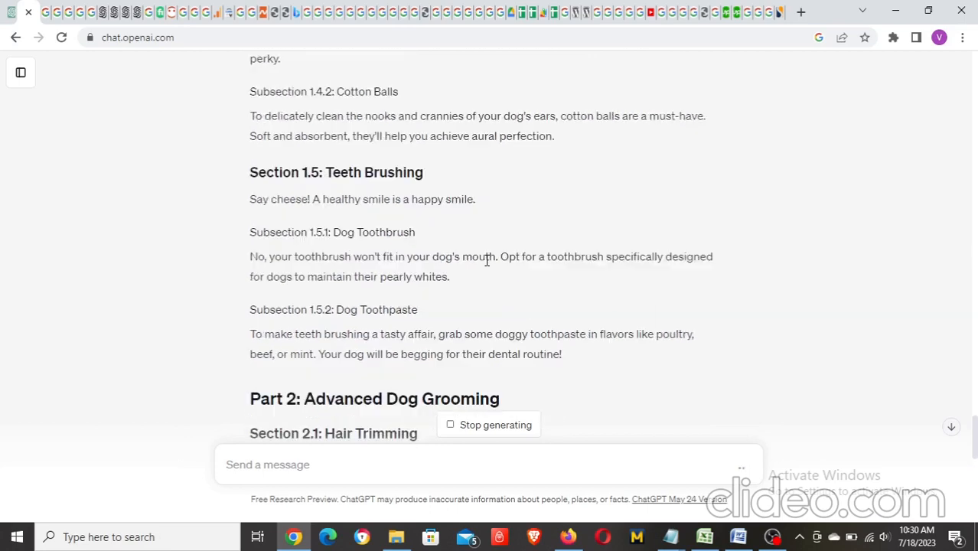
scroll(459, 245, "down", 3)
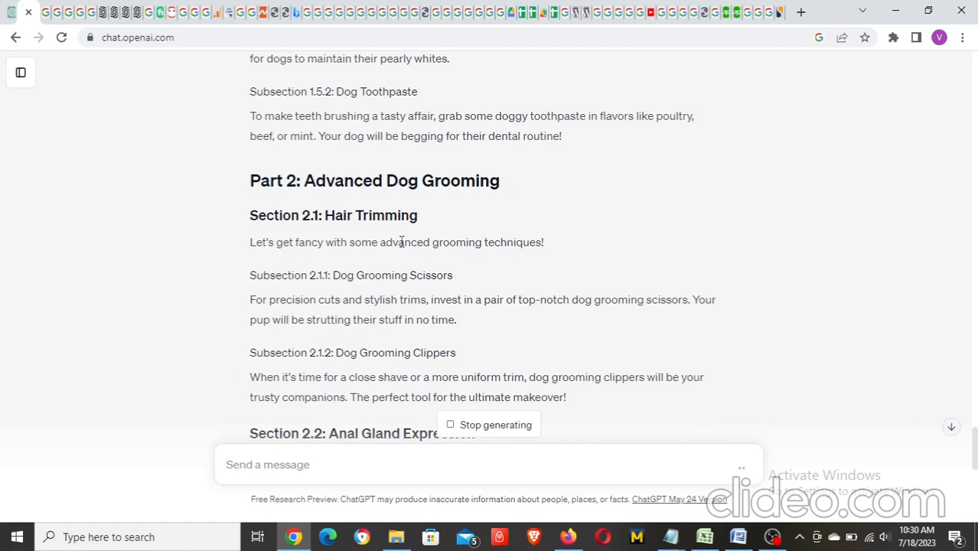
scroll(414, 241, "down", 1)
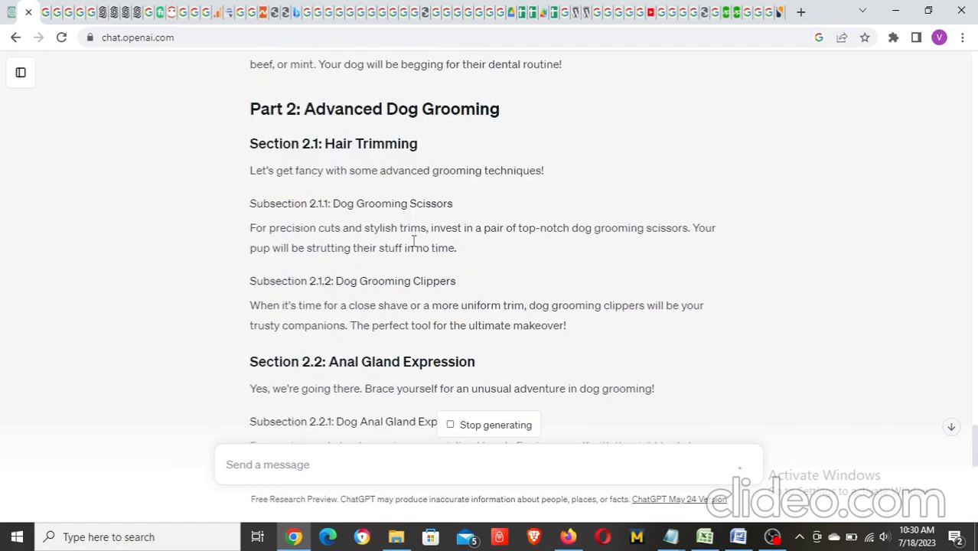
scroll(413, 241, "down", 1)
scroll(413, 245, "down", 1)
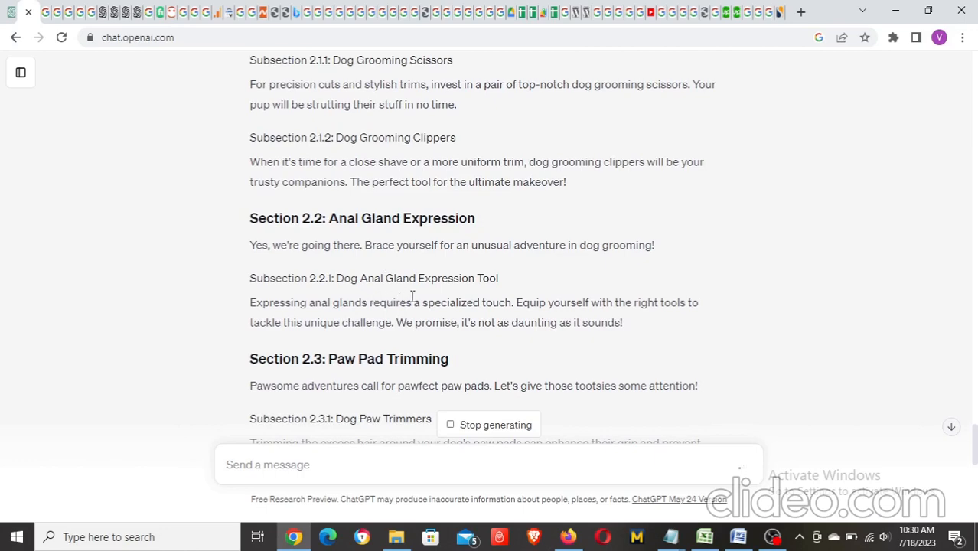
scroll(480, 283, "down", 1)
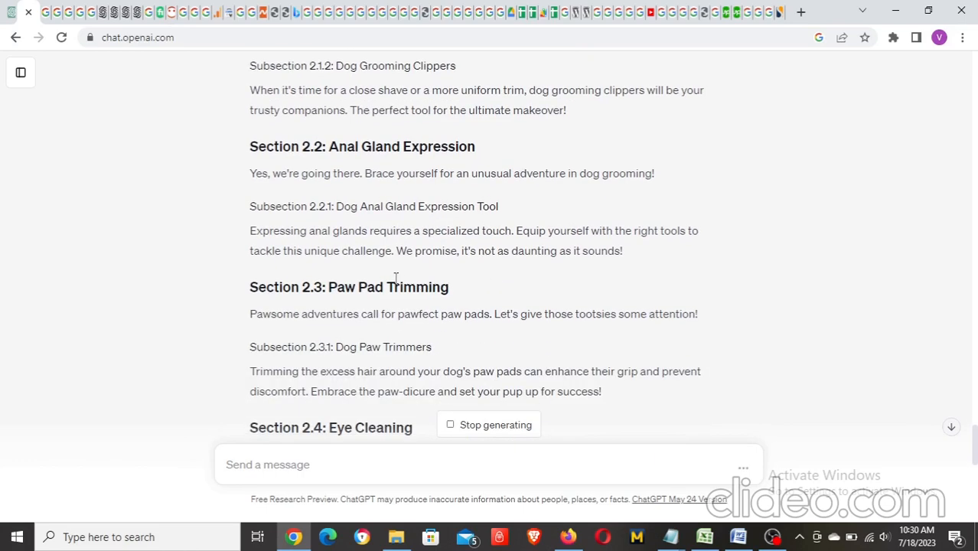
scroll(464, 264, "down", 3)
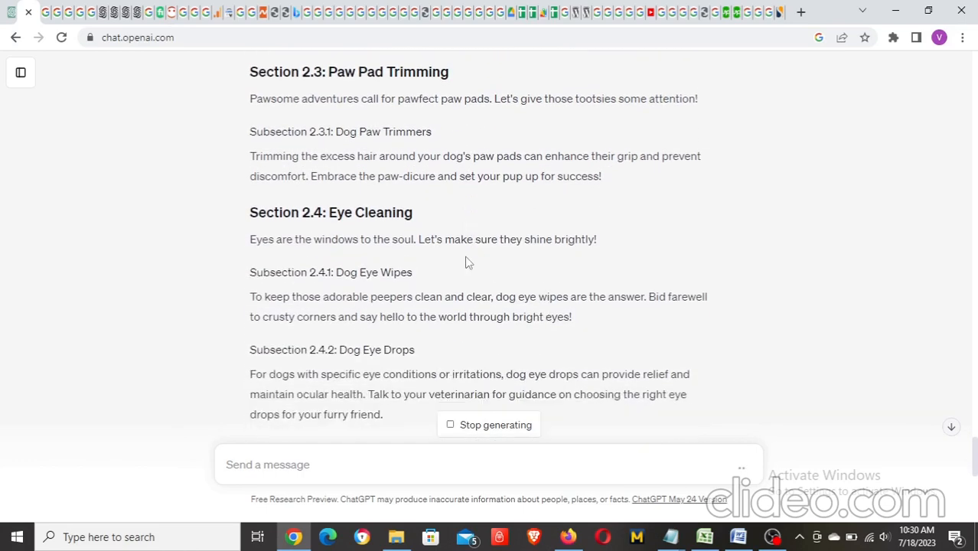
Go to the cut-off Section 3.4 at the end of the article and have ChatGPT continue generating the response.
scroll(442, 263, "down", 4)
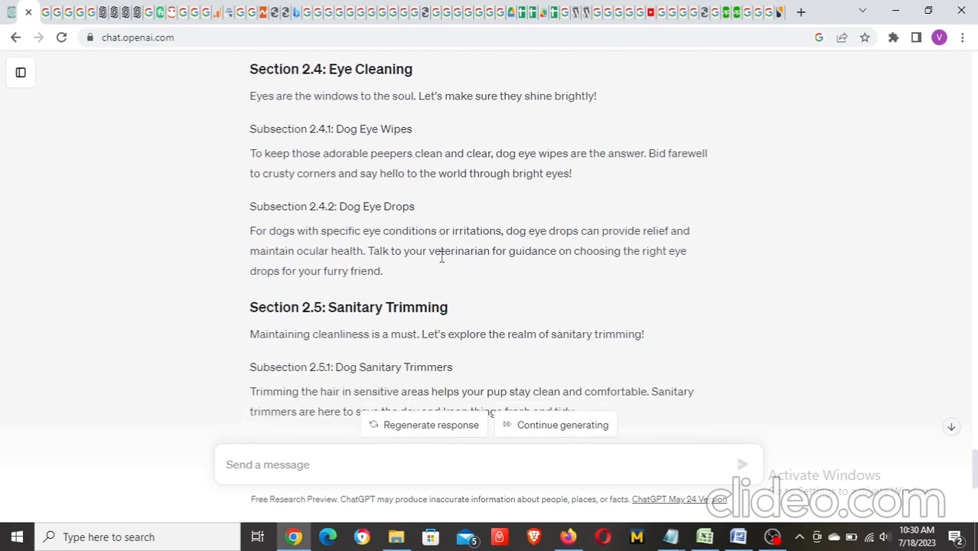
scroll(442, 262, "down", 1)
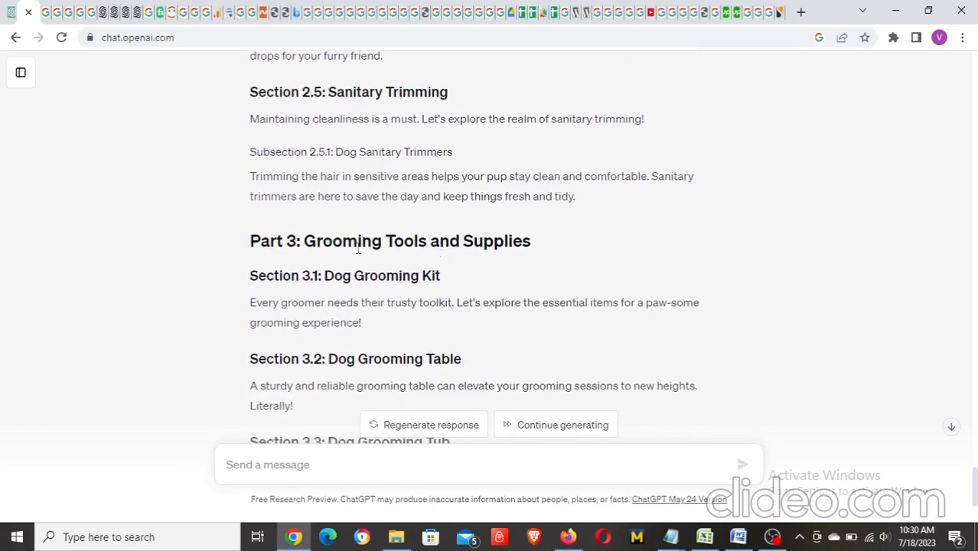
scroll(467, 264, "down", 3)
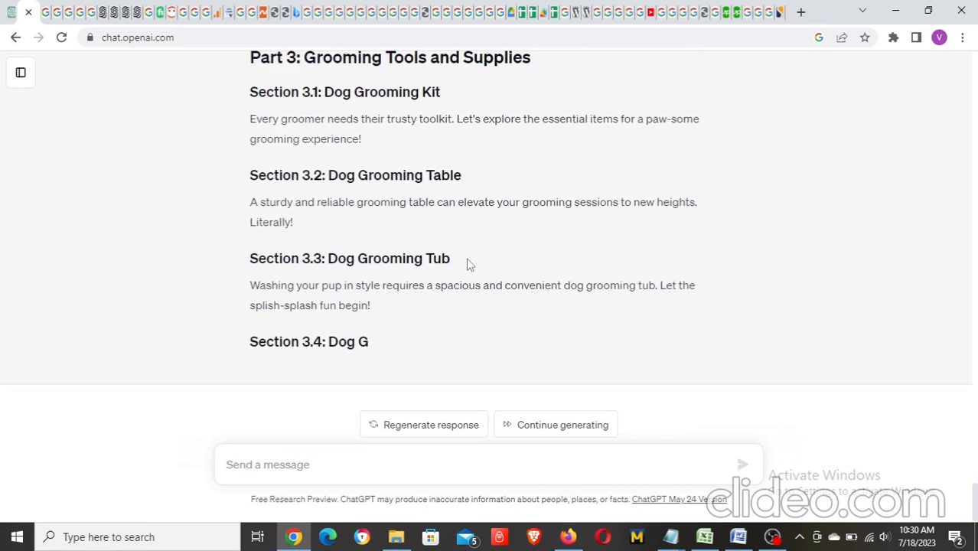
left_click(572, 427)
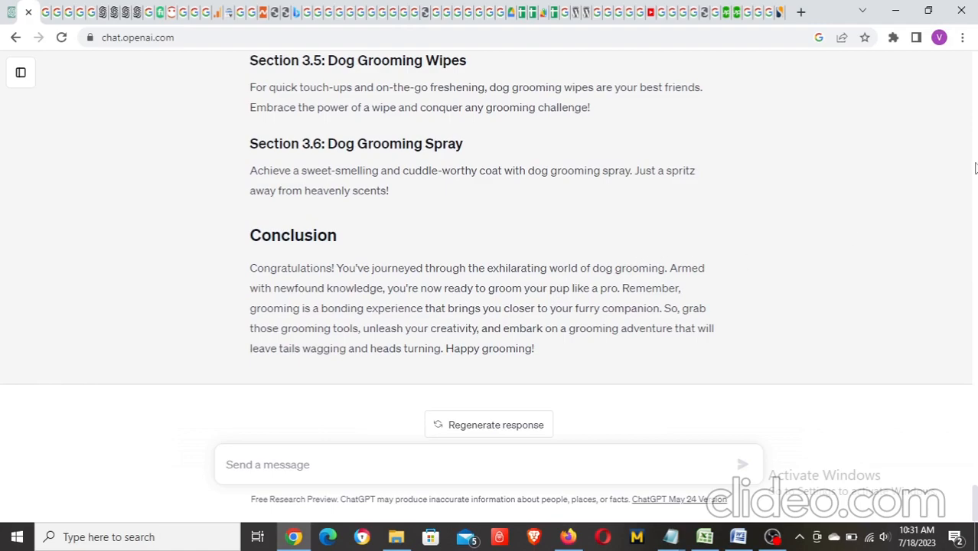
Examine the finished article's closing sections and the entity, subtopic and target audience lists in the prompt above it.
scroll(765, 224, "up", 10)
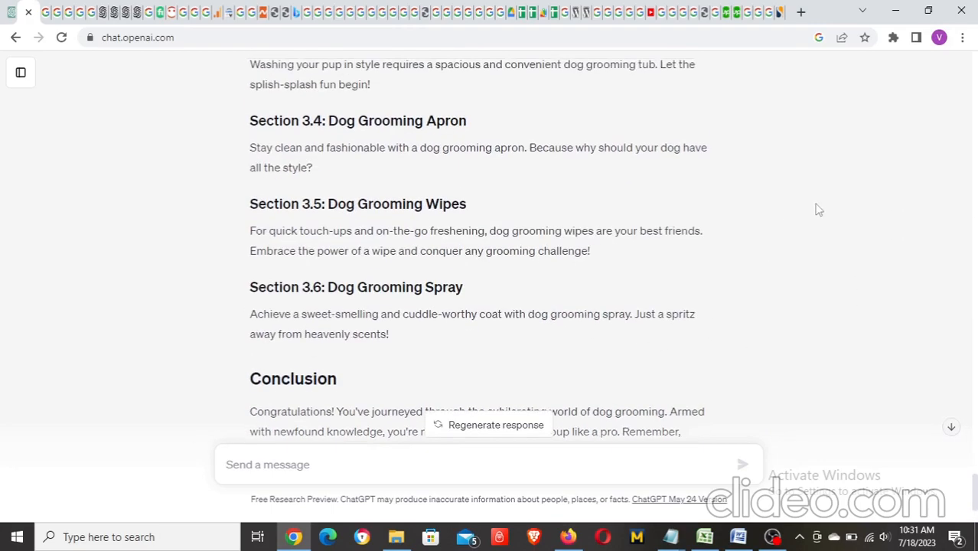
left_click(976, 112)
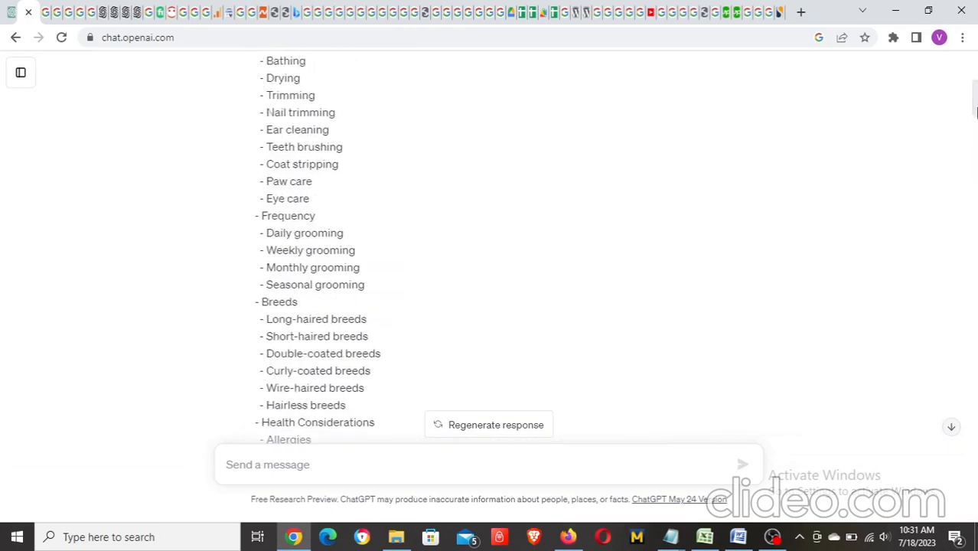
scroll(694, 187, "down", 5)
scroll(695, 190, "down", 15)
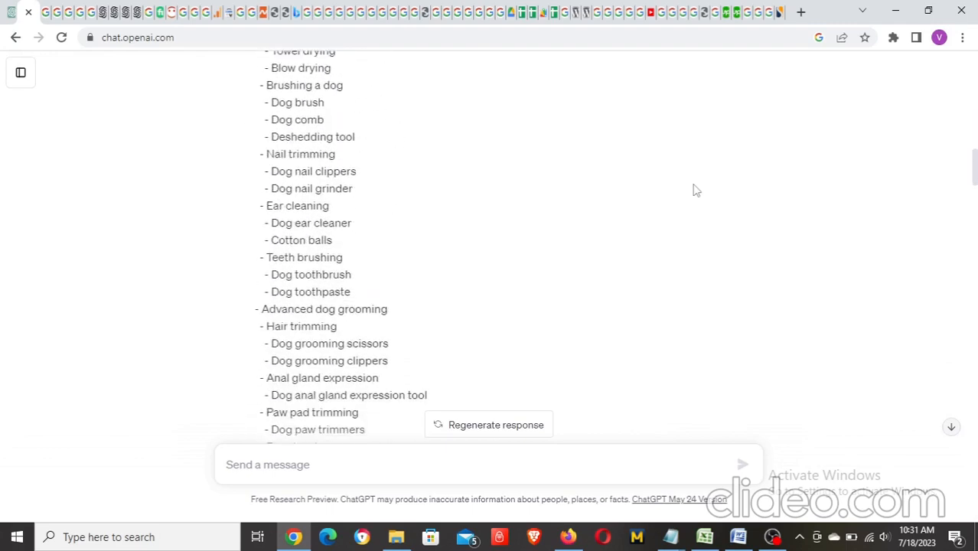
scroll(694, 190, "down", 15)
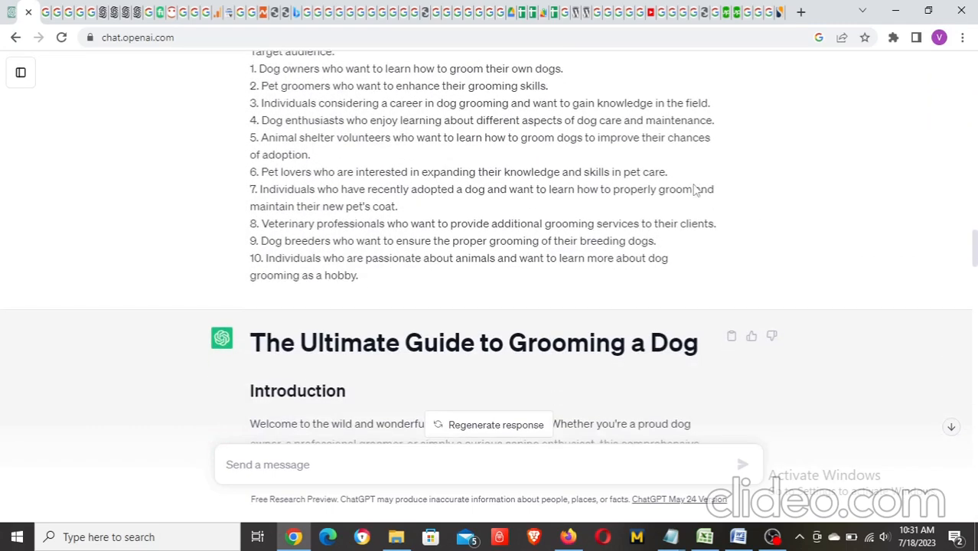
scroll(694, 190, "down", 1)
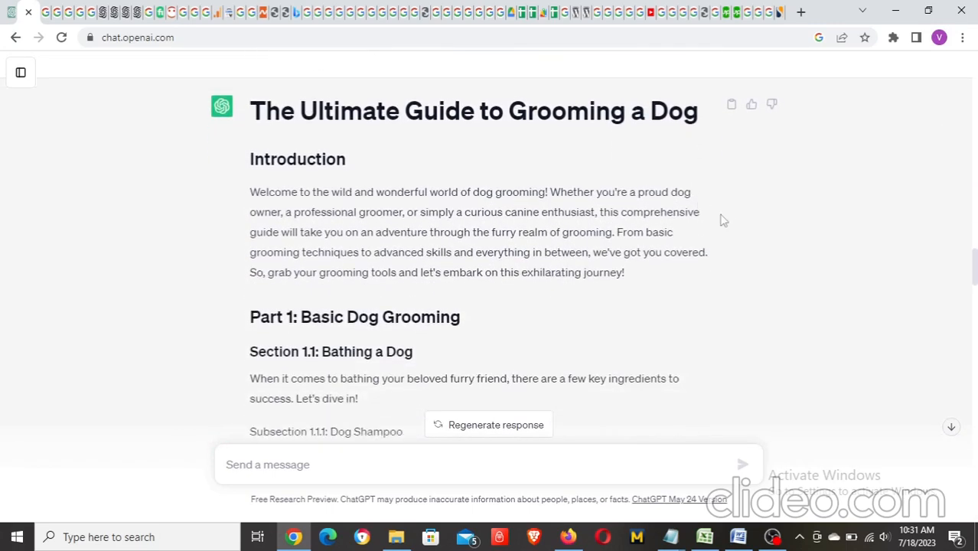
scroll(644, 182, "up", 2)
scroll(977, 90, "up", 20)
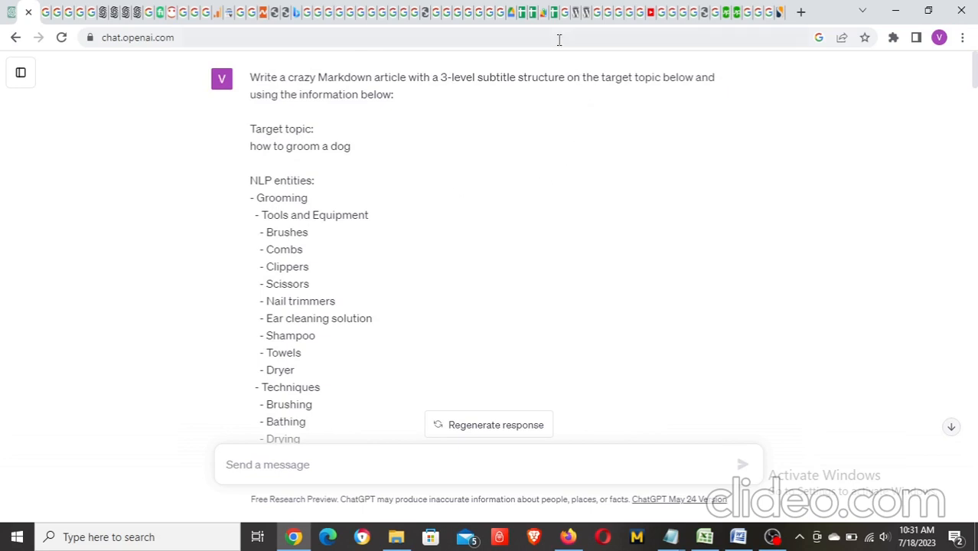
Check the topic entry and start checkbox in the In-depth Prompt Generator spreadsheet and return to the in-depth prompt's chat.
mouse_move(555, 23)
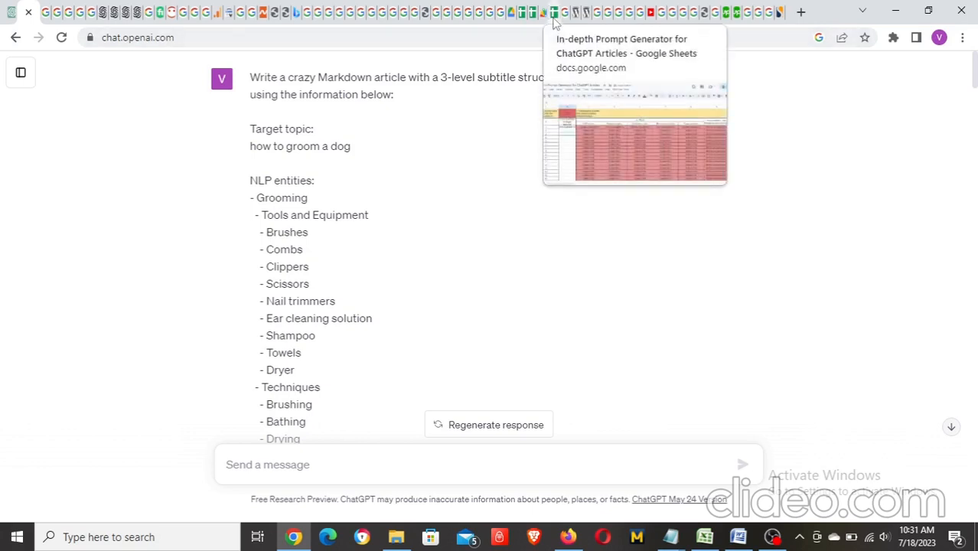
left_click(555, 19)
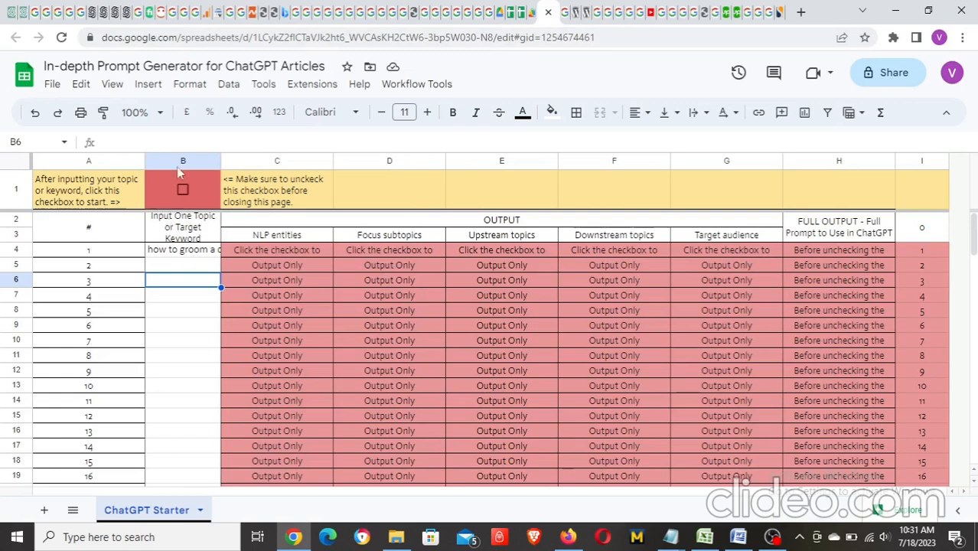
left_click(21, 12)
Compare the in-depth prompt's topic lists with the article's opening, and bring up the simple prompt's dog grooming article.
scroll(433, 252, "down", 4)
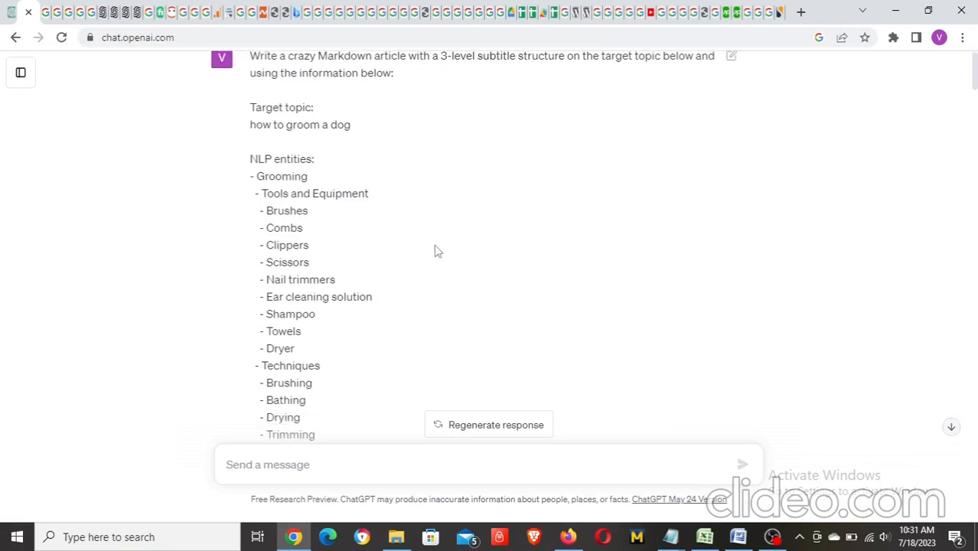
scroll(435, 251, "down", 14)
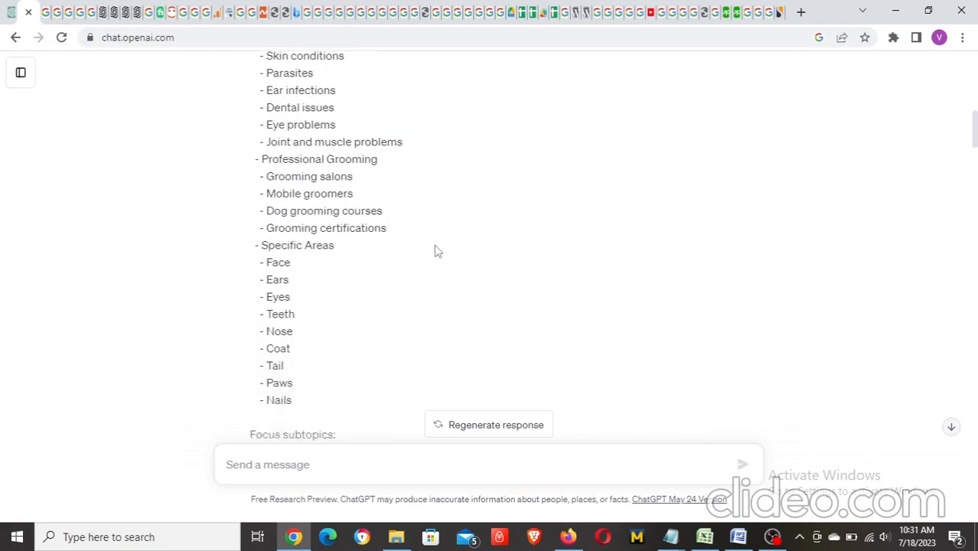
scroll(435, 251, "down", 12)
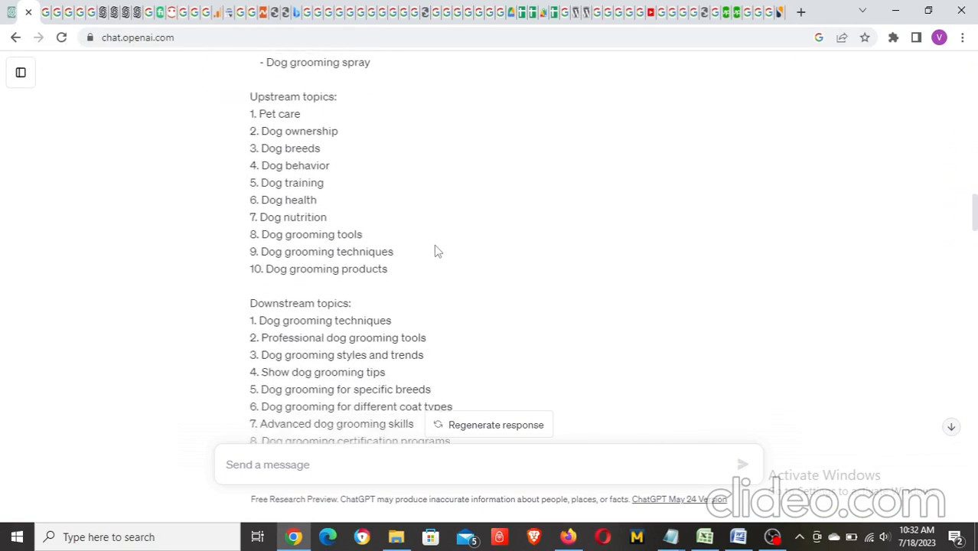
scroll(435, 251, "down", 4)
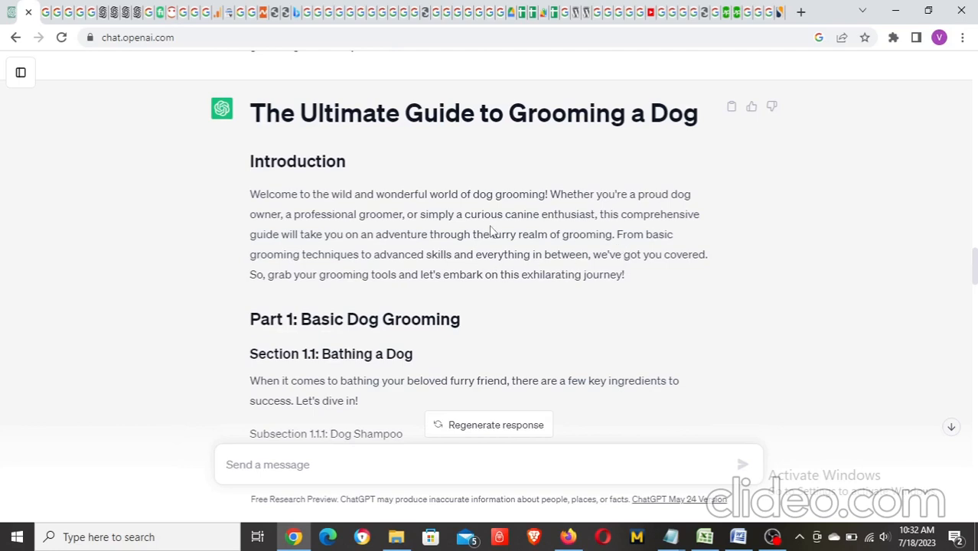
scroll(638, 275, "down", 3)
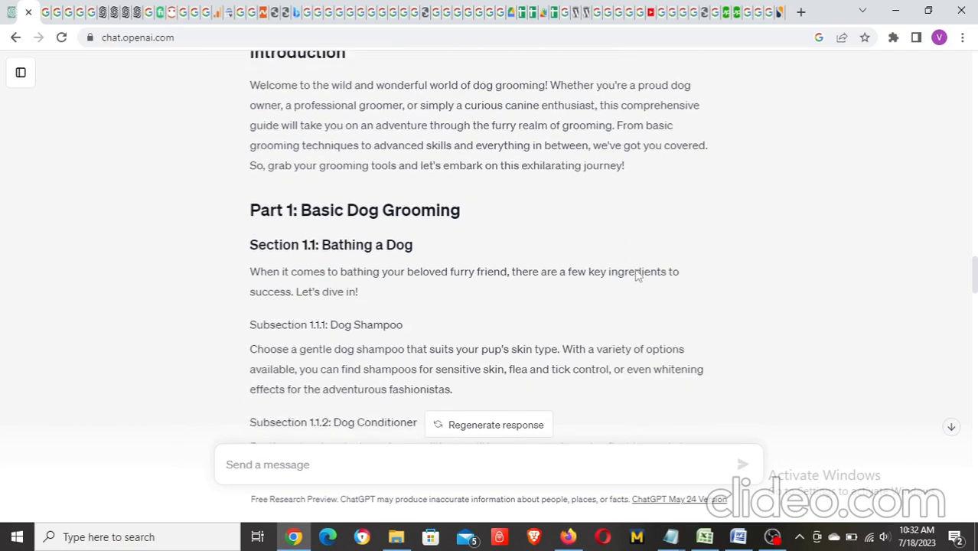
scroll(636, 270, "up", 14)
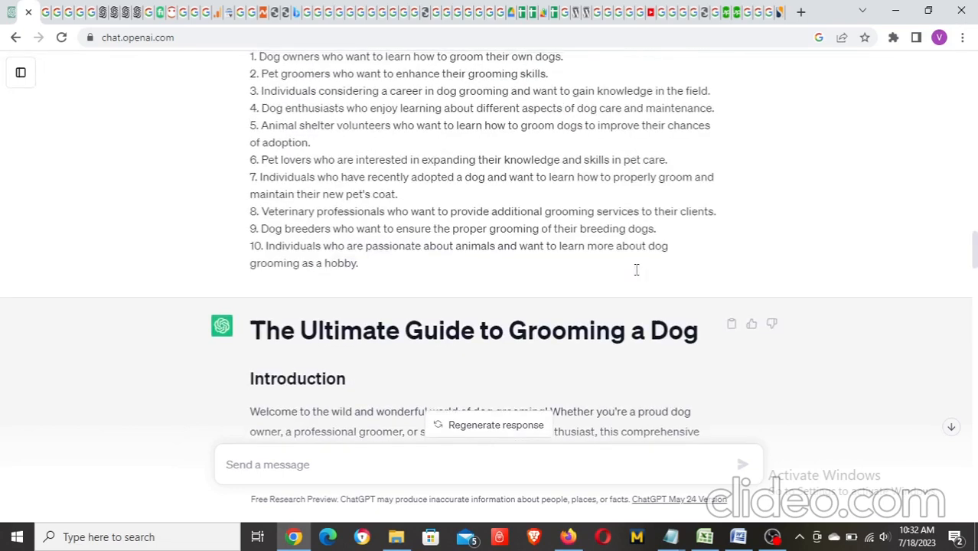
scroll(637, 269, "up", 15)
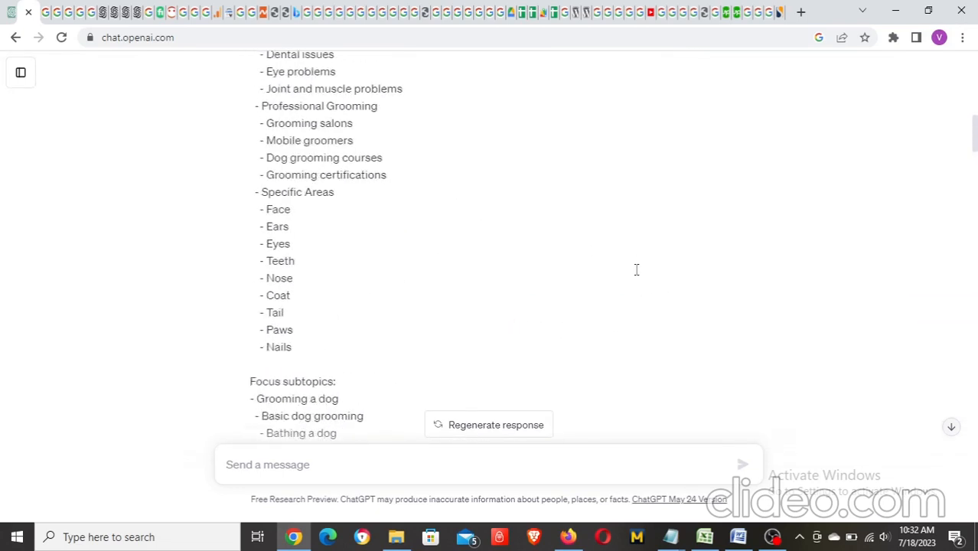
scroll(636, 270, "up", 1)
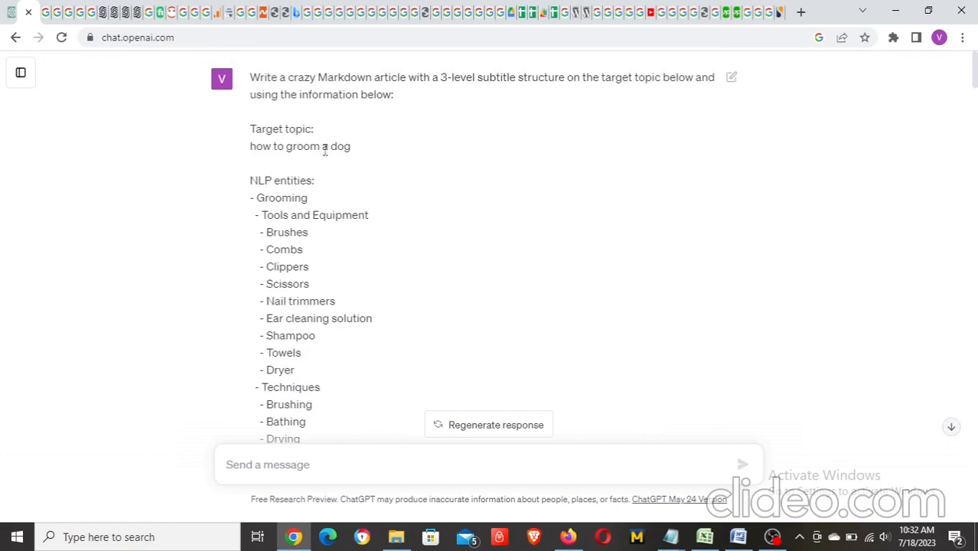
left_click(11, 18)
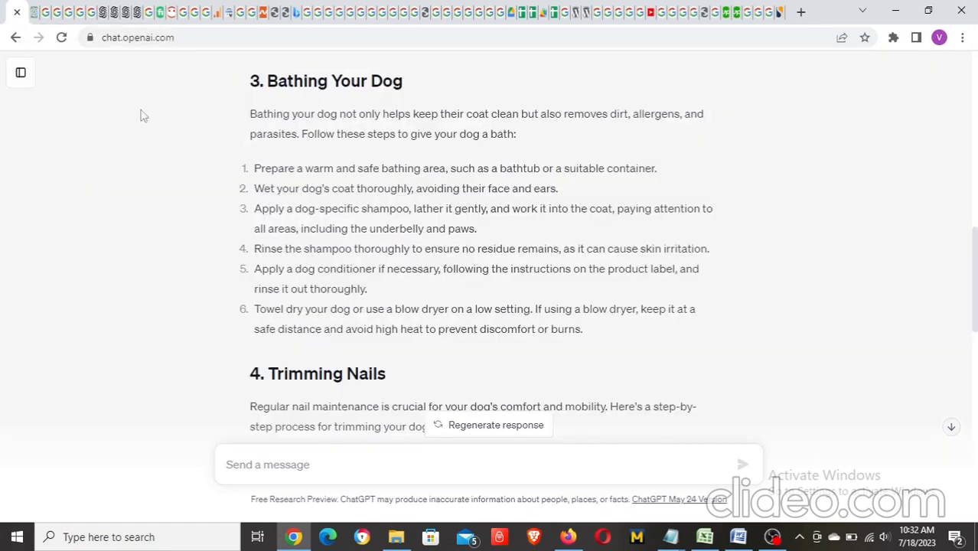
Edit the simple prompt to read "Write a 3,000-word Markdown article on how to groom a dog.".
scroll(977, 98, "up", 15)
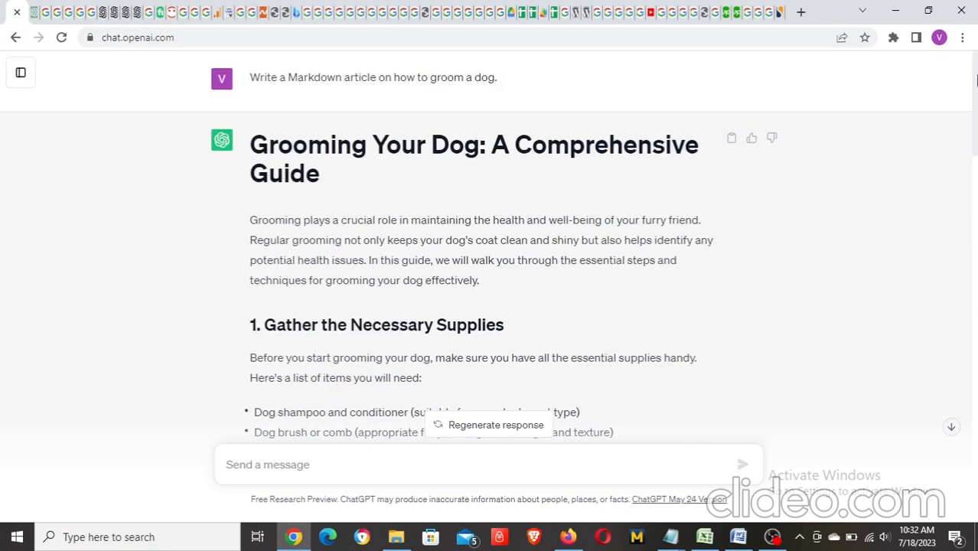
left_click(731, 77)
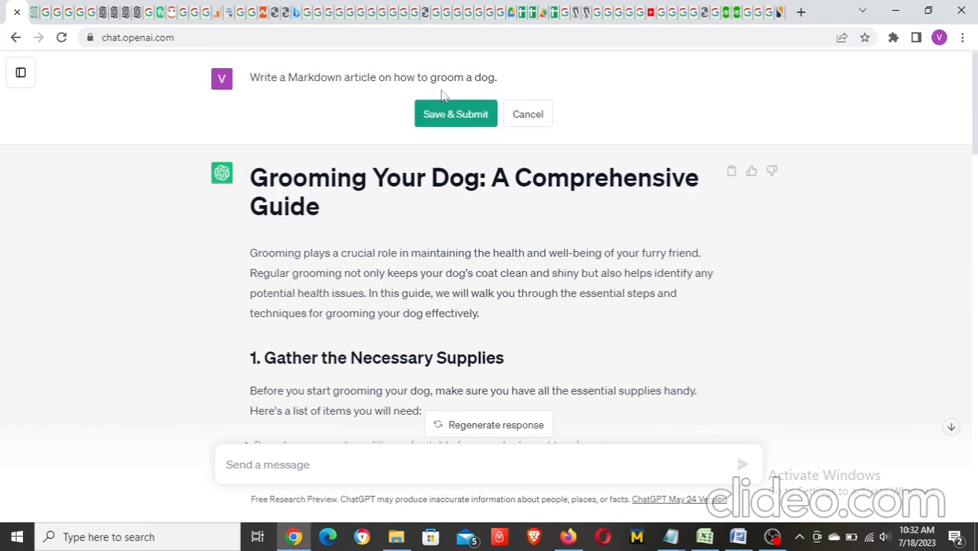
left_click(289, 78)
type("4")
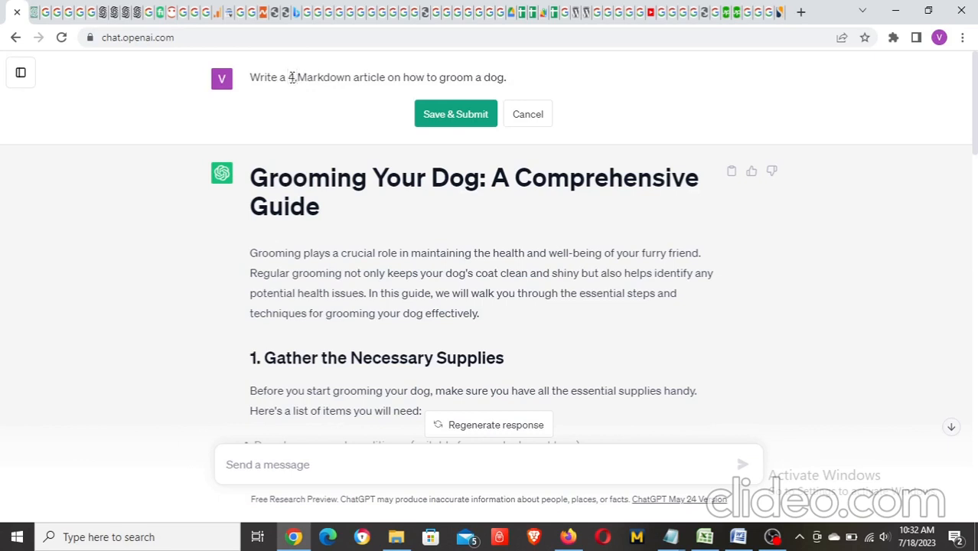
key("BackSpace")
key("BackSpace")
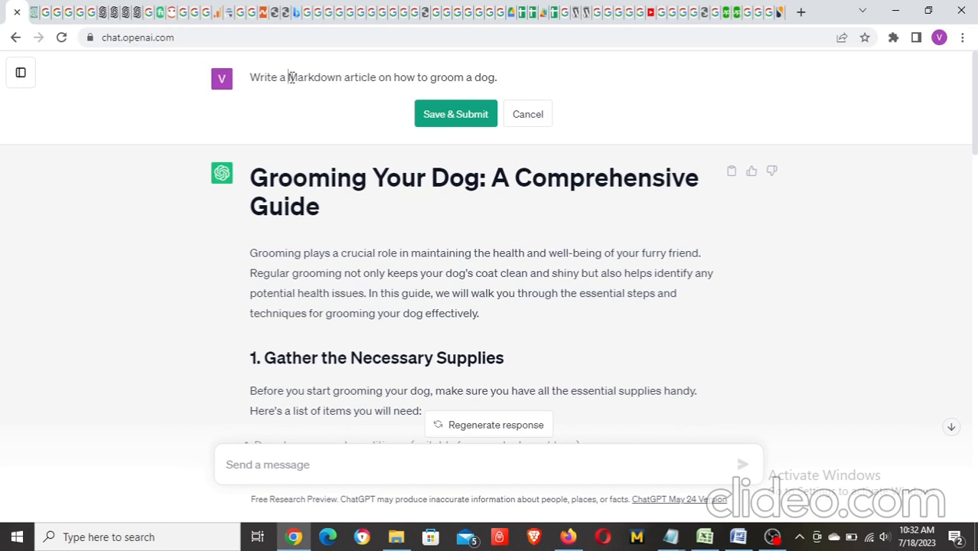
type("3,000-word")
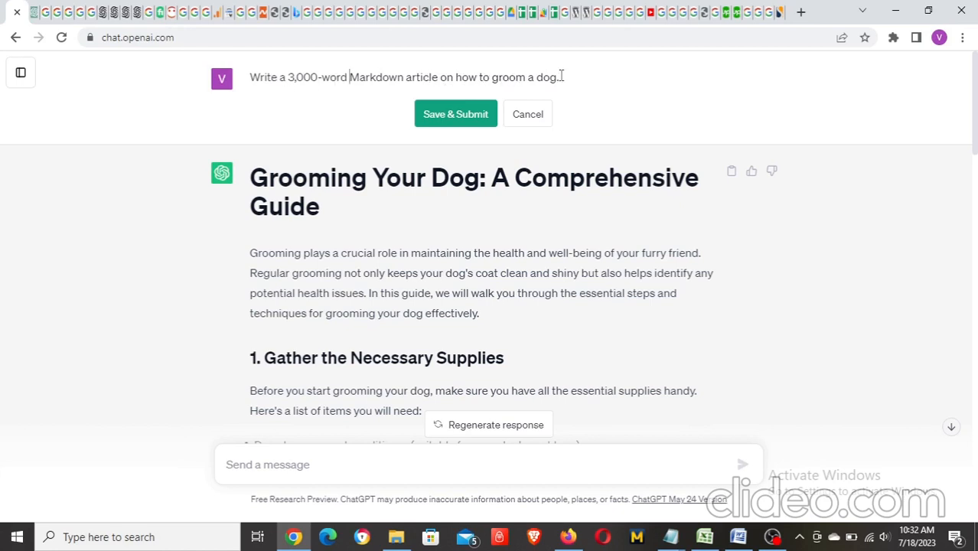
Submit the edited simple prompt and have ChatGPT continue the response cut off in Section 8, Professional Grooming.
left_click(447, 114)
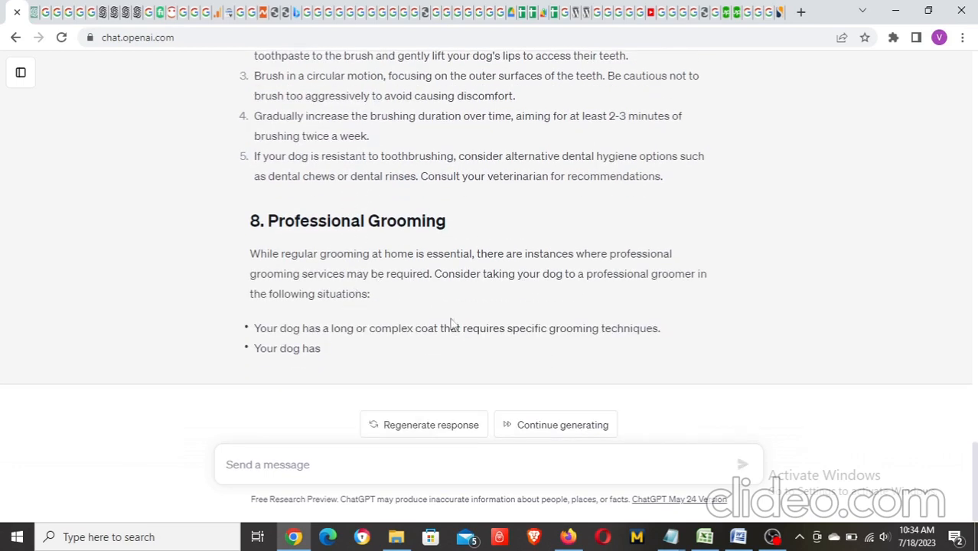
left_click(545, 425)
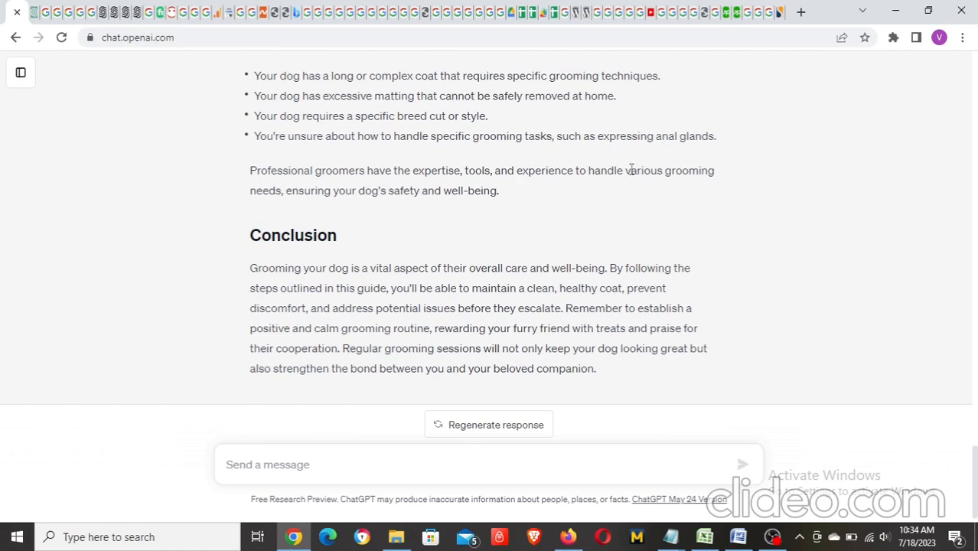
scroll(631, 174, "up", 15)
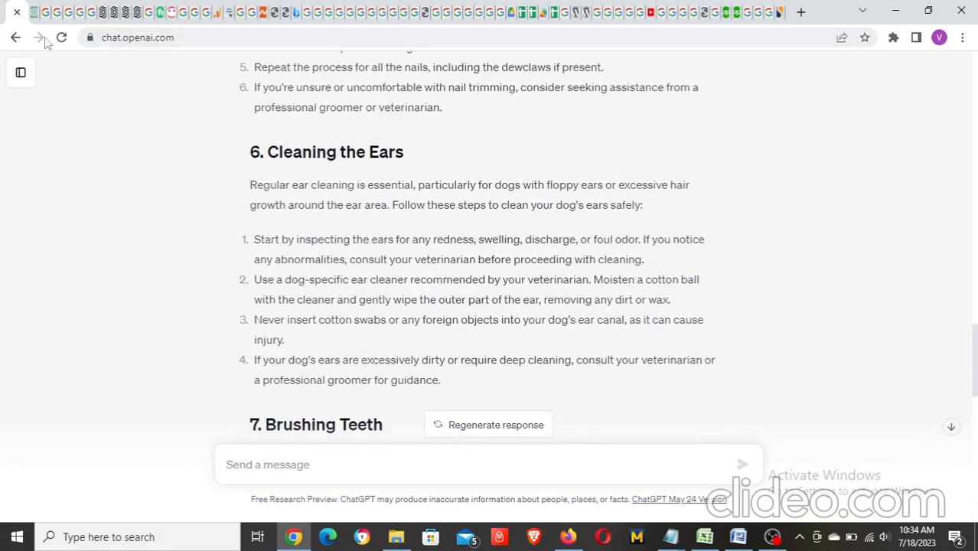
In the in-depth prompt's chat, insert "3,000-word" before "Markdown article" in the prompt's opening line.
left_click(33, 15)
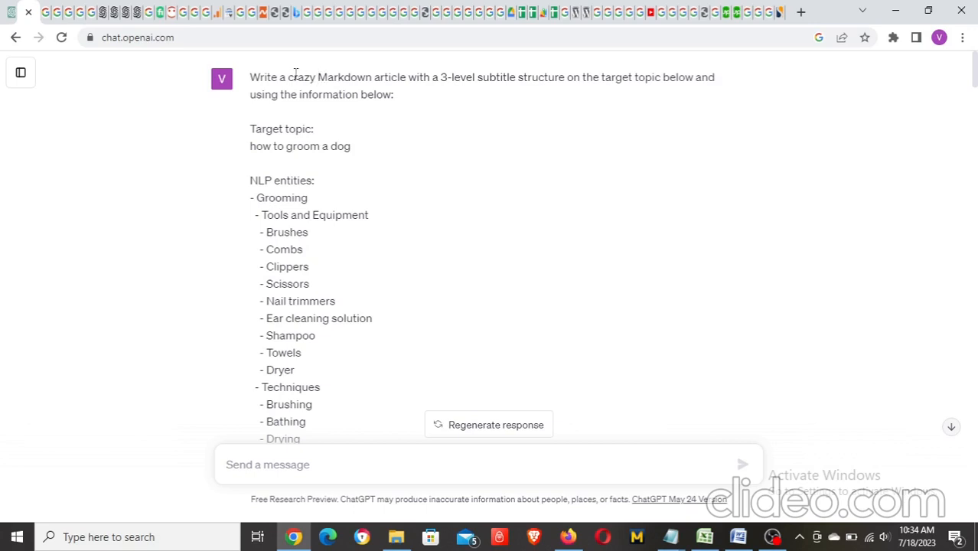
left_click_drag(290, 77, 297, 78)
left_click(300, 77)
left_click_drag(289, 74, 307, 75)
left_click(326, 72)
type("3,000-")
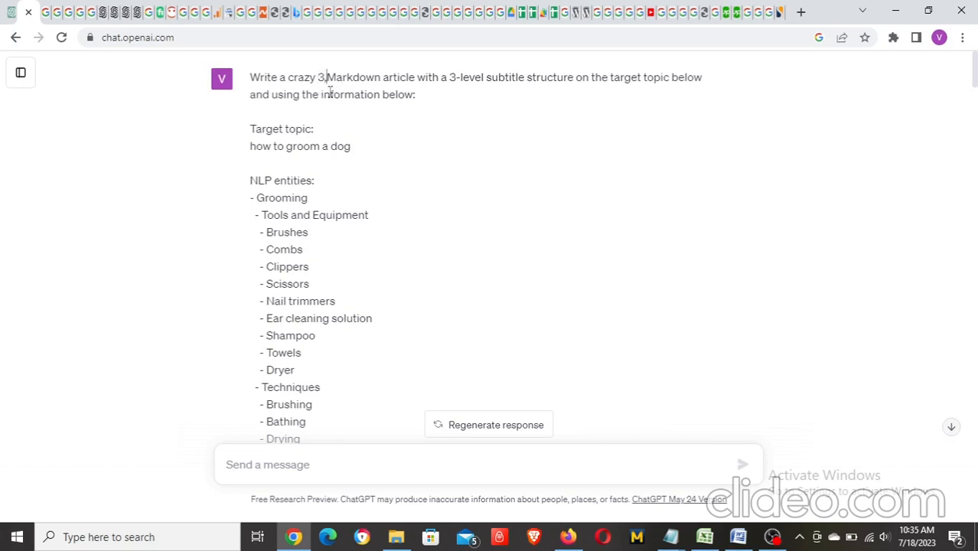
type("word")
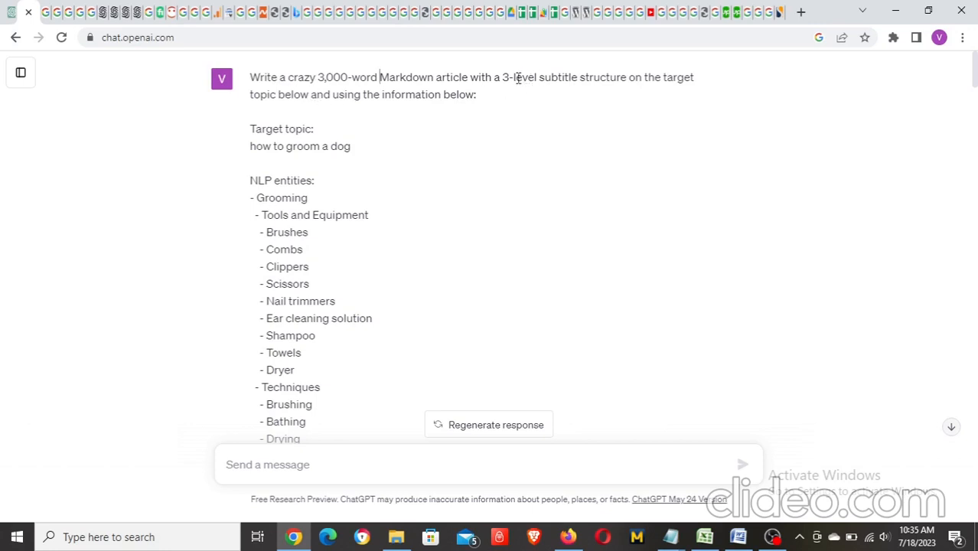
Submit the edited in-depth prompt and have ChatGPT continue the article cut off at the Teeth Brushing section.
left_click_drag(518, 79, 568, 79)
left_click(546, 78)
scroll(508, 134, "down", 10)
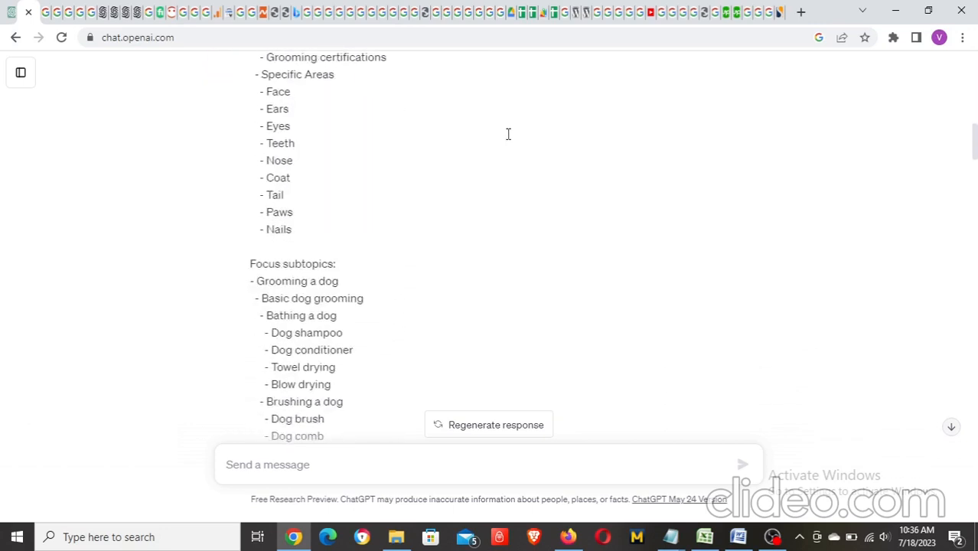
scroll(507, 134, "down", 10)
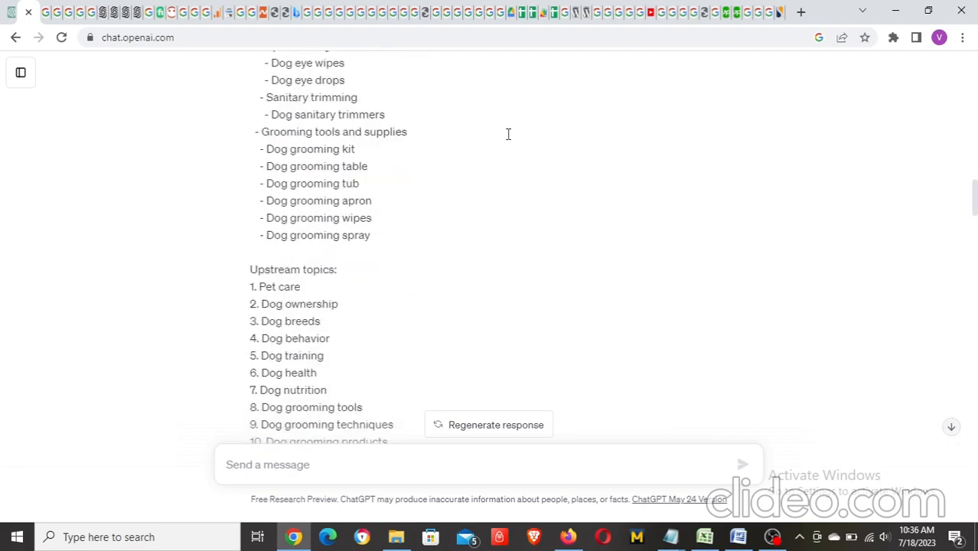
scroll(508, 134, "down", 10)
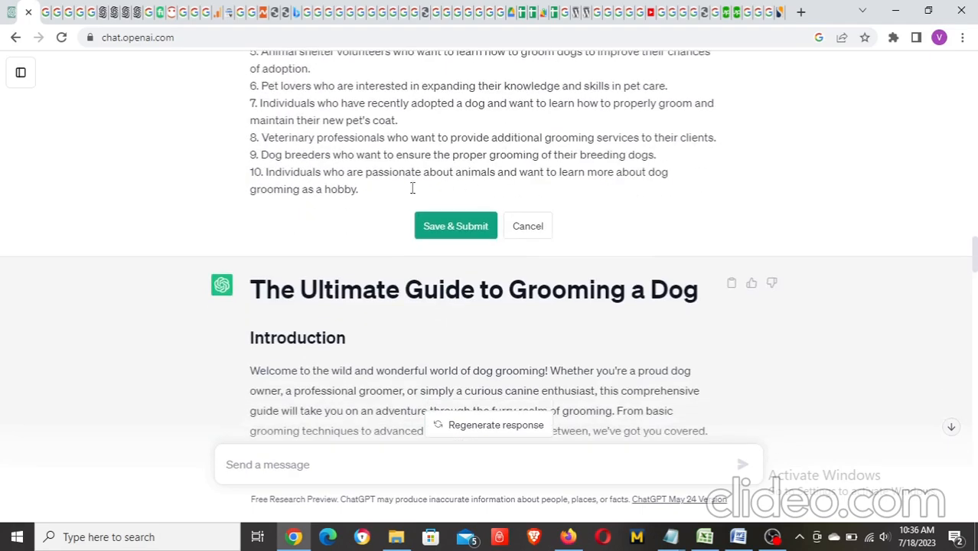
left_click(452, 226)
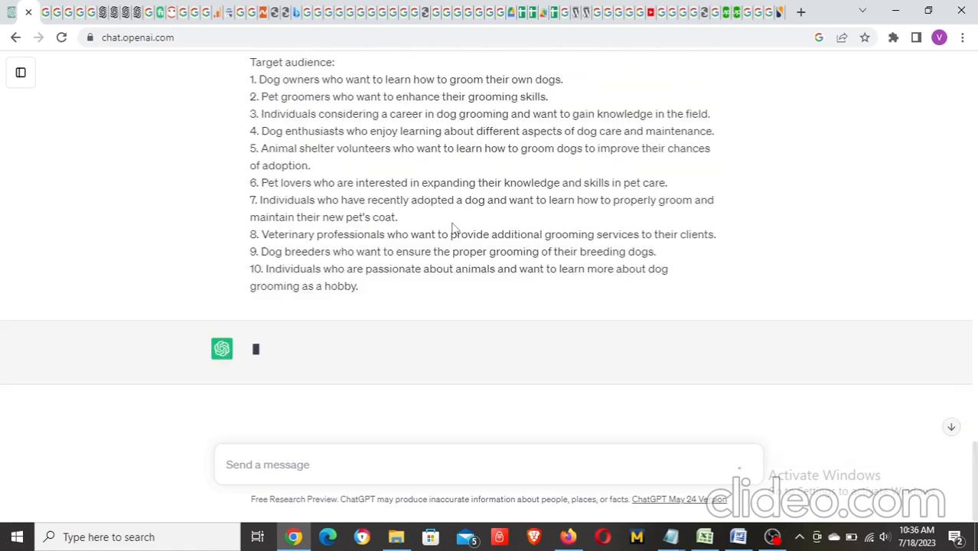
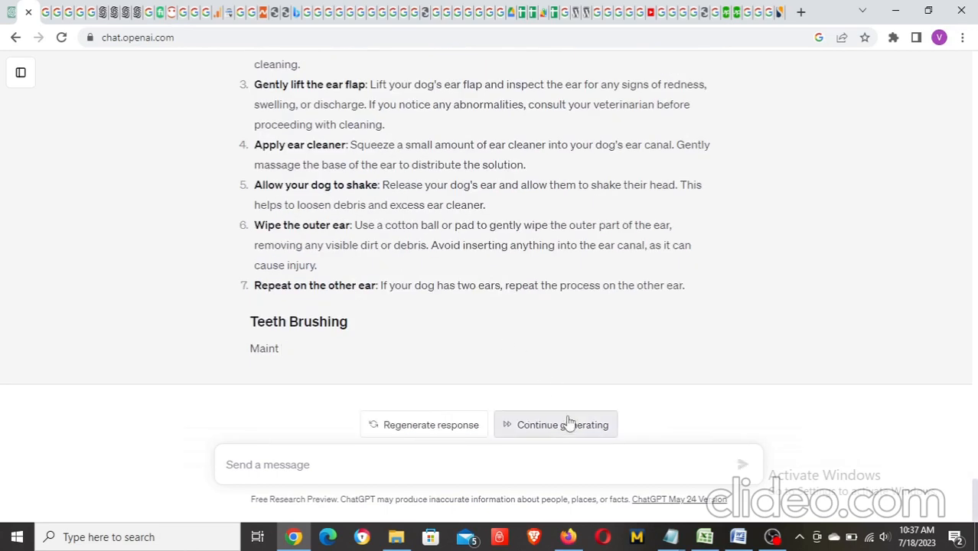
left_click(563, 426)
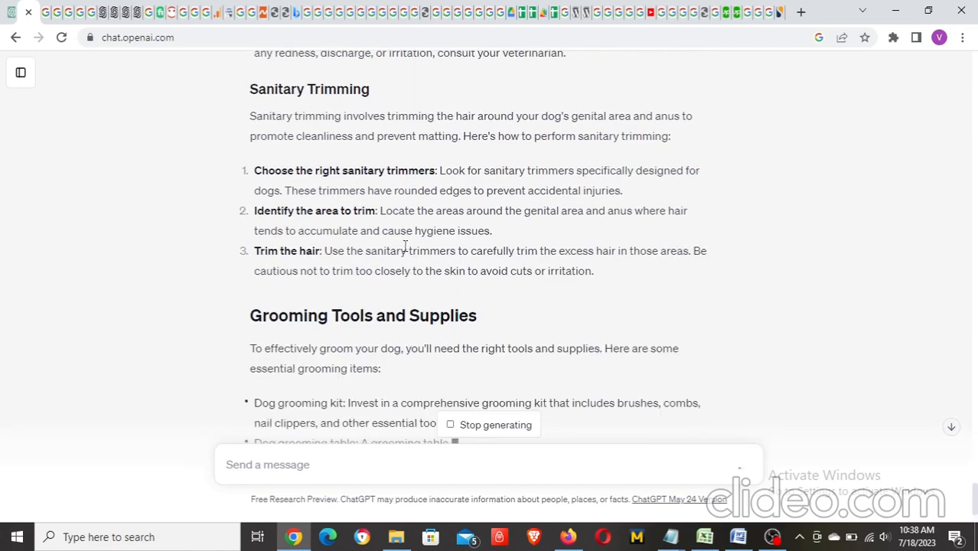
scroll(428, 235, "down", 2)
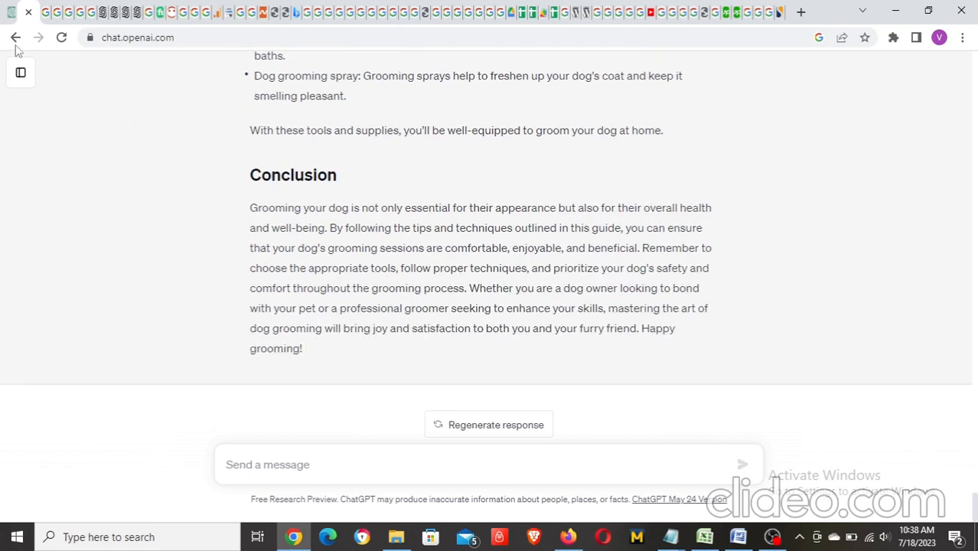
Return to the simple prompt's chat and skim the 3,000-word article from its title to the bathing section.
left_click(13, 16)
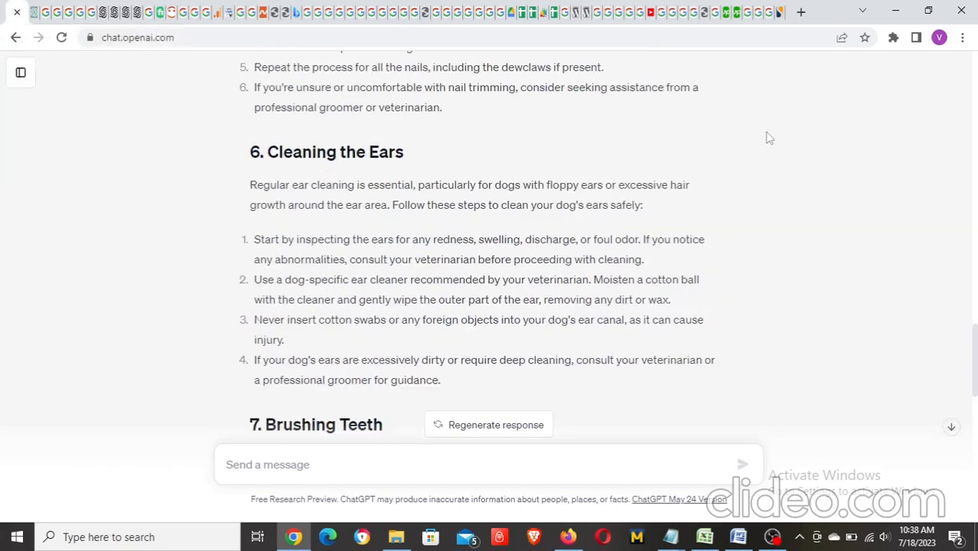
scroll(977, 102, "up", 20)
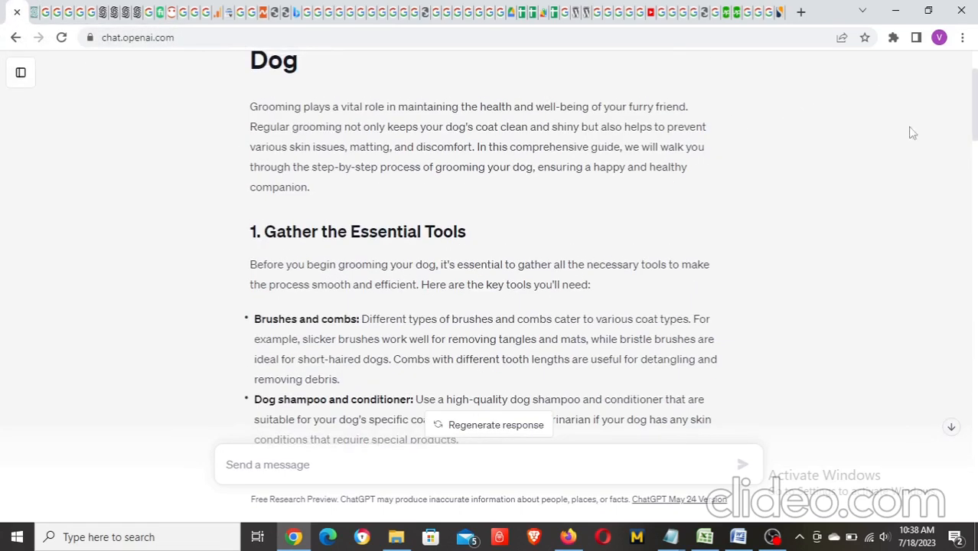
scroll(675, 175, "up", 3)
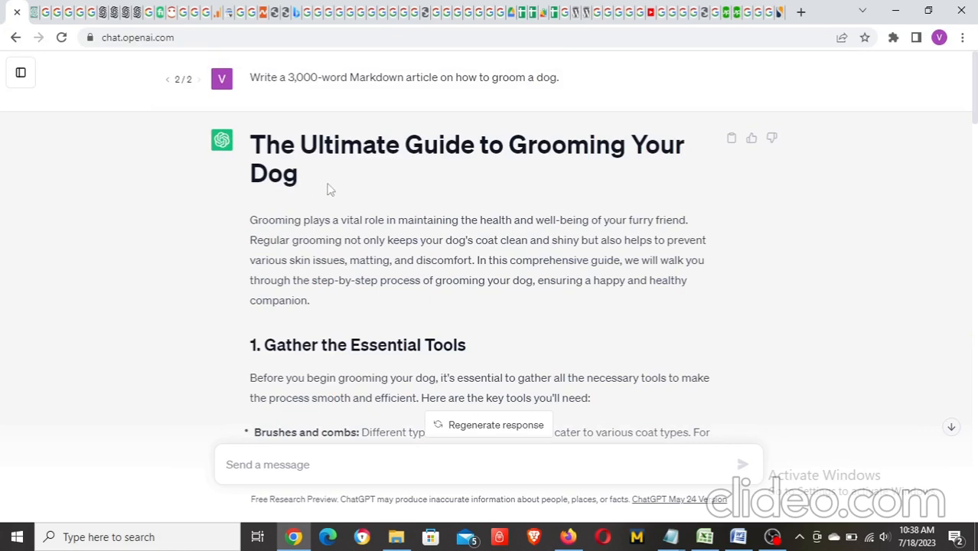
scroll(329, 189, "down", 8)
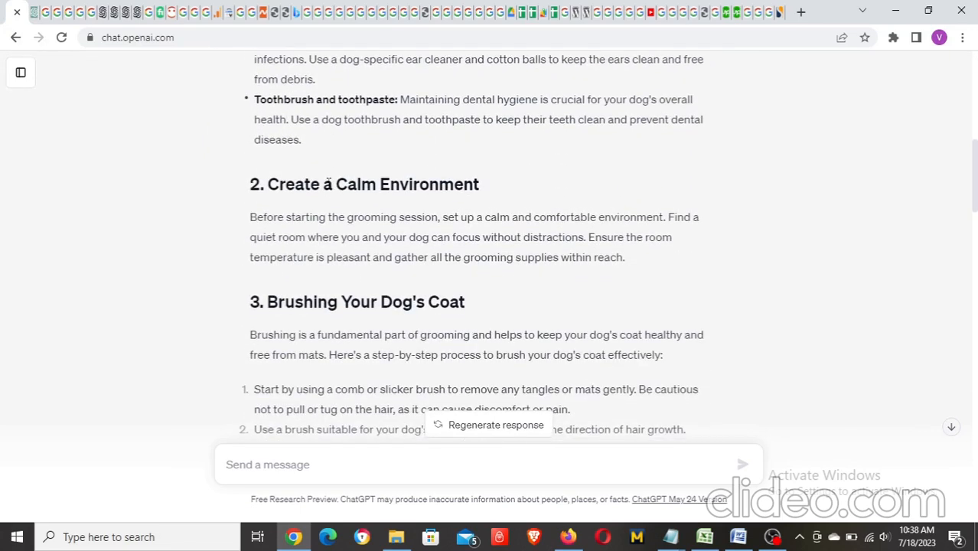
scroll(328, 184, "down", 4)
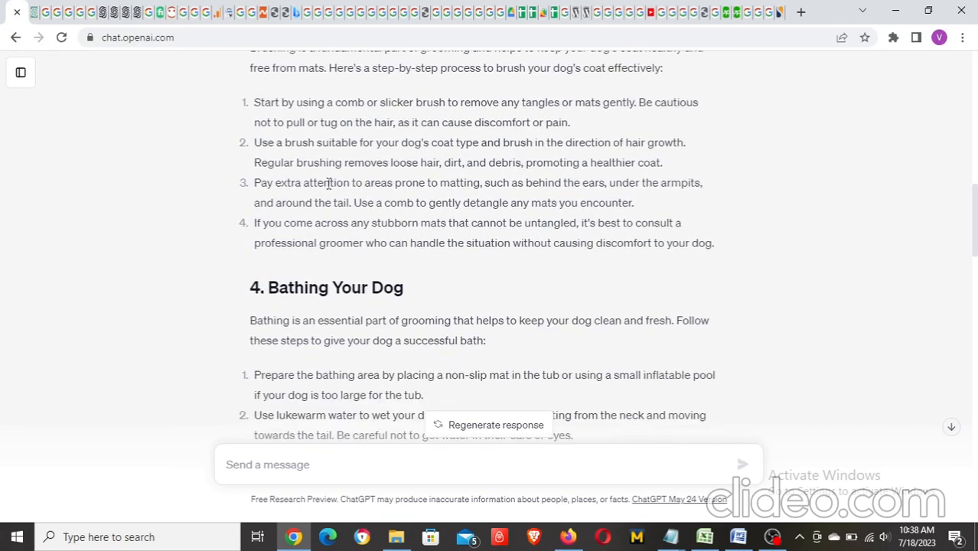
scroll(378, 219, "up", 4)
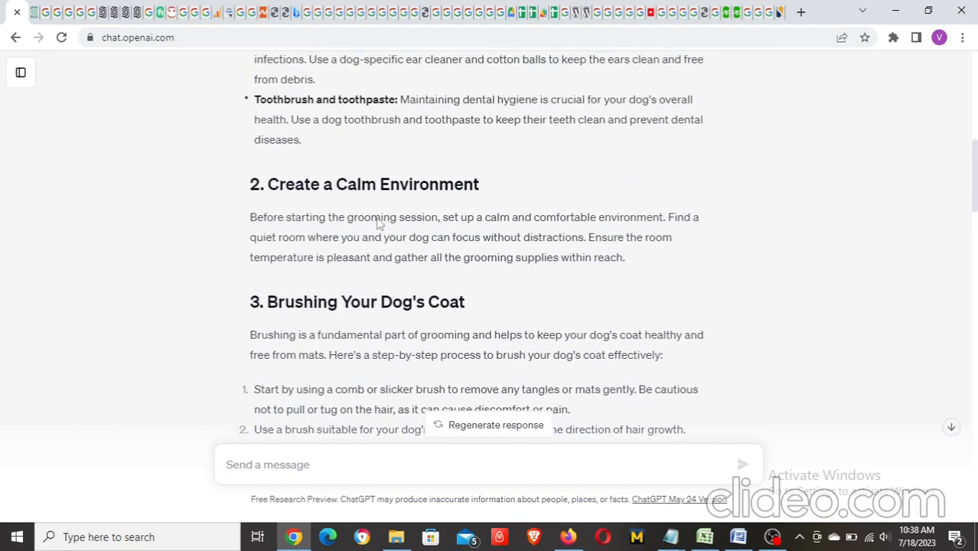
scroll(377, 218, "up", 6)
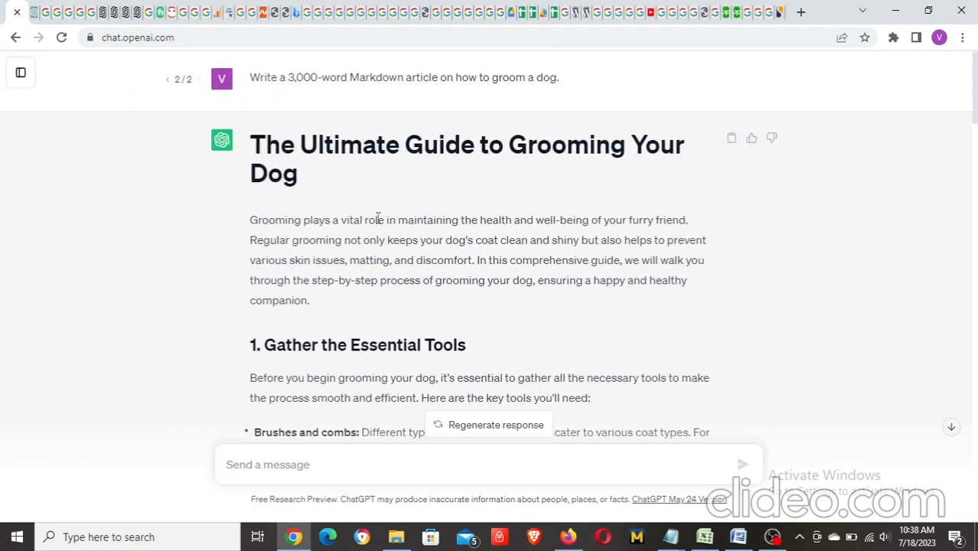
Examine the 3,000-word article's sections in order, from the essential tools list through cleaning the ears.
scroll(377, 219, "down", 2)
scroll(378, 219, "down", 5)
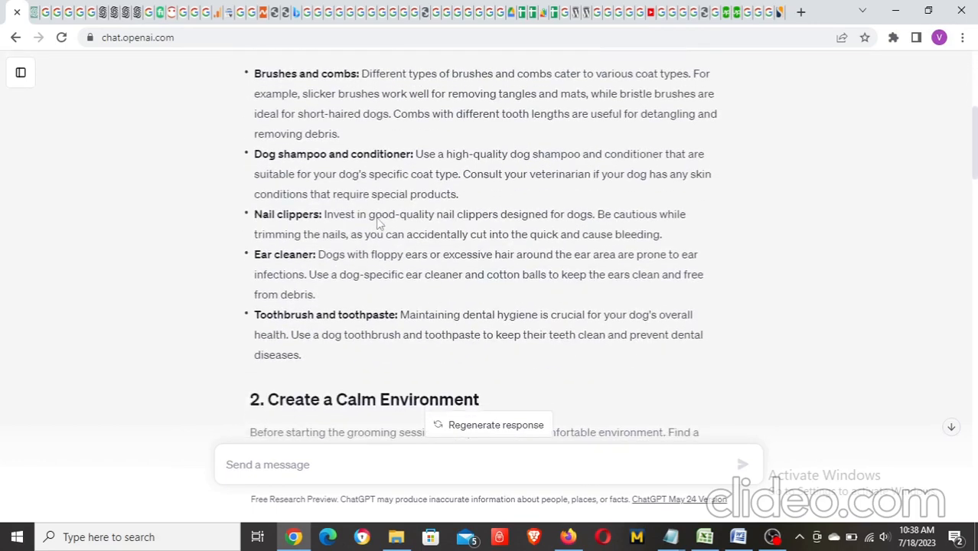
scroll(377, 222, "down", 1)
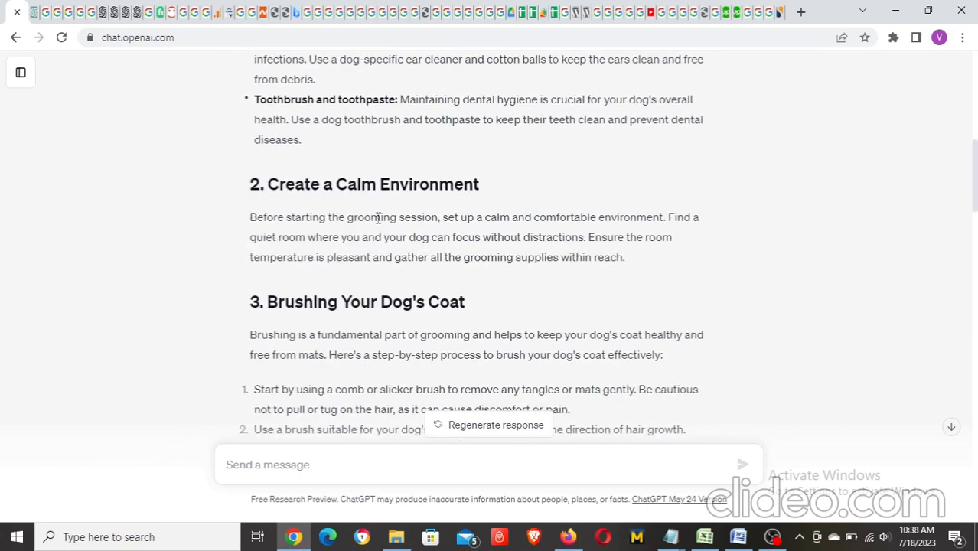
scroll(415, 212, "down", 3)
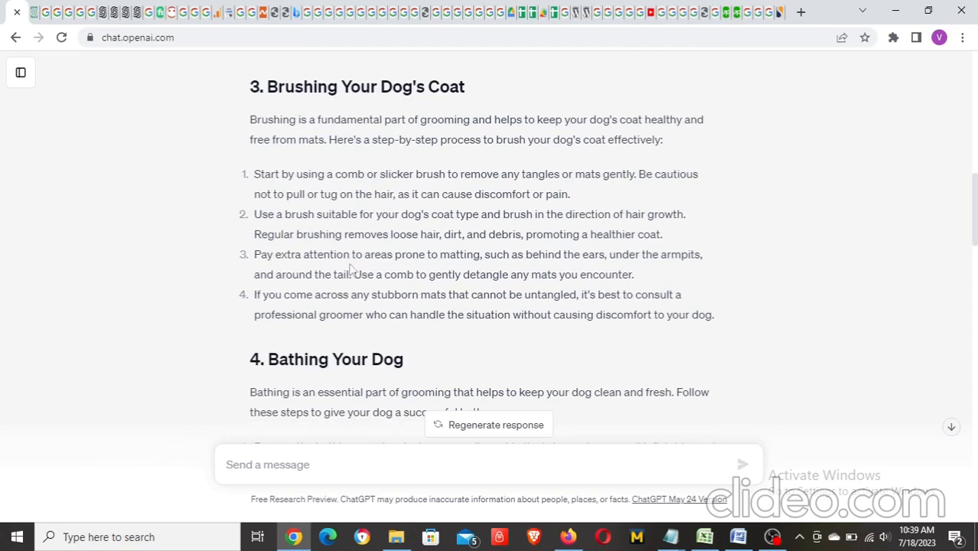
scroll(340, 234, "down", 2)
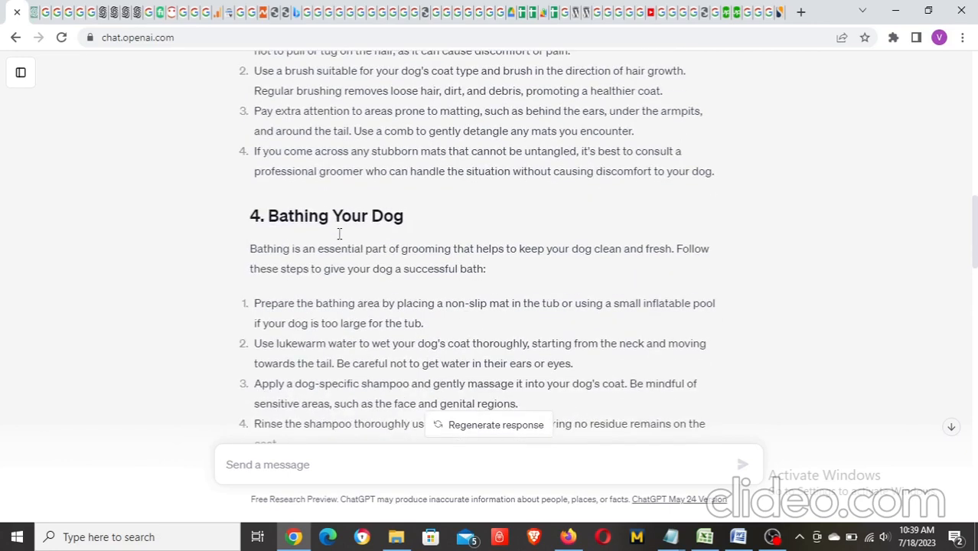
scroll(340, 239, "down", 1)
scroll(339, 225, "down", 5)
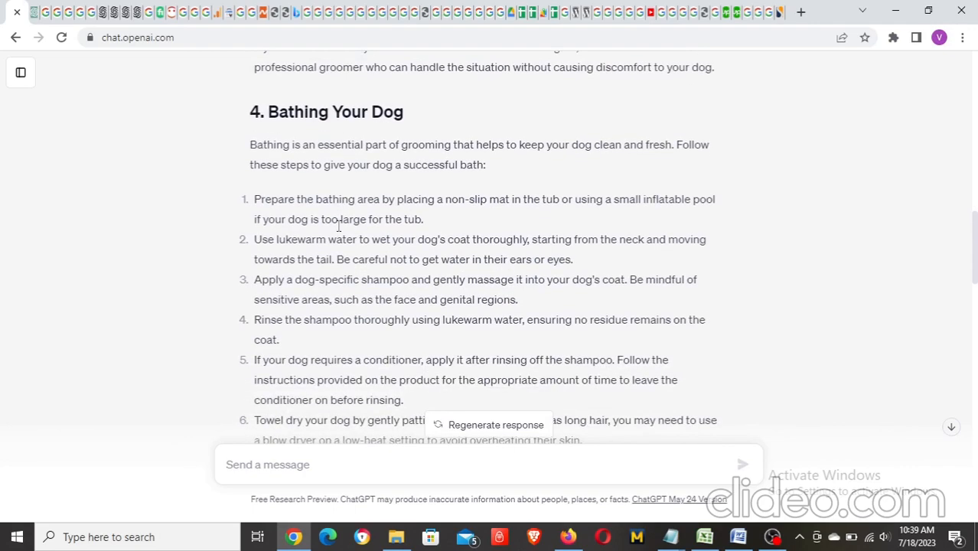
scroll(338, 225, "down", 5)
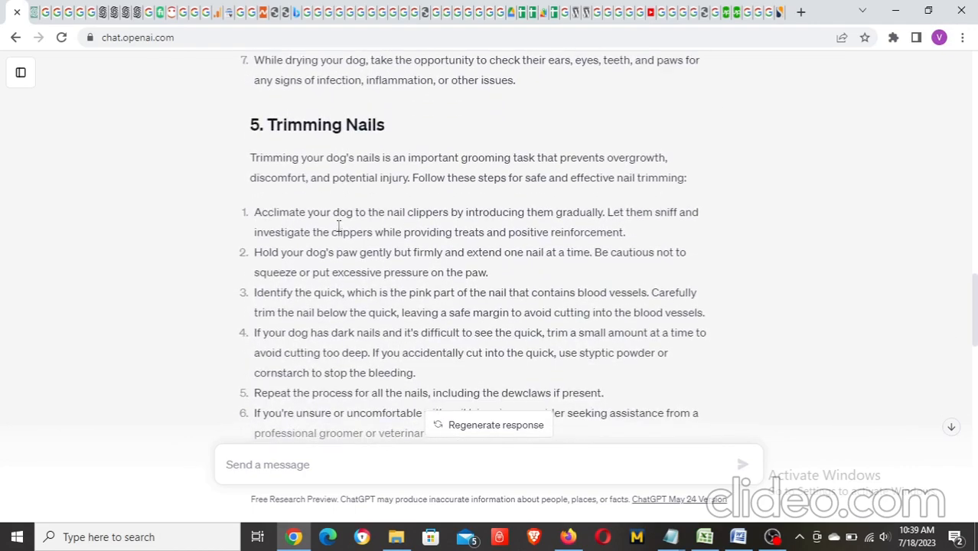
scroll(342, 240, "down", 1)
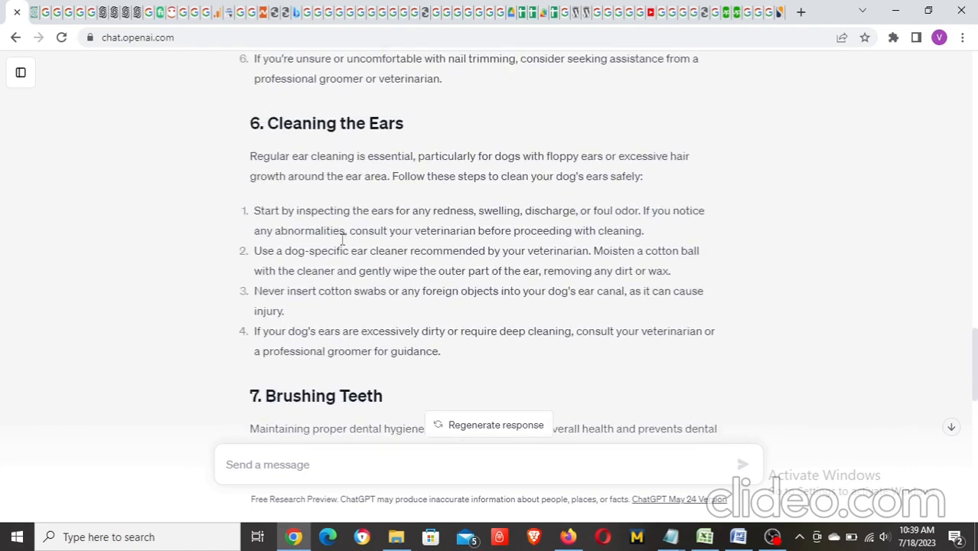
Switch the simple prompt back to its first version and review that article down to the bathing section.
scroll(342, 239, "up", 10)
scroll(342, 245, "up", 10)
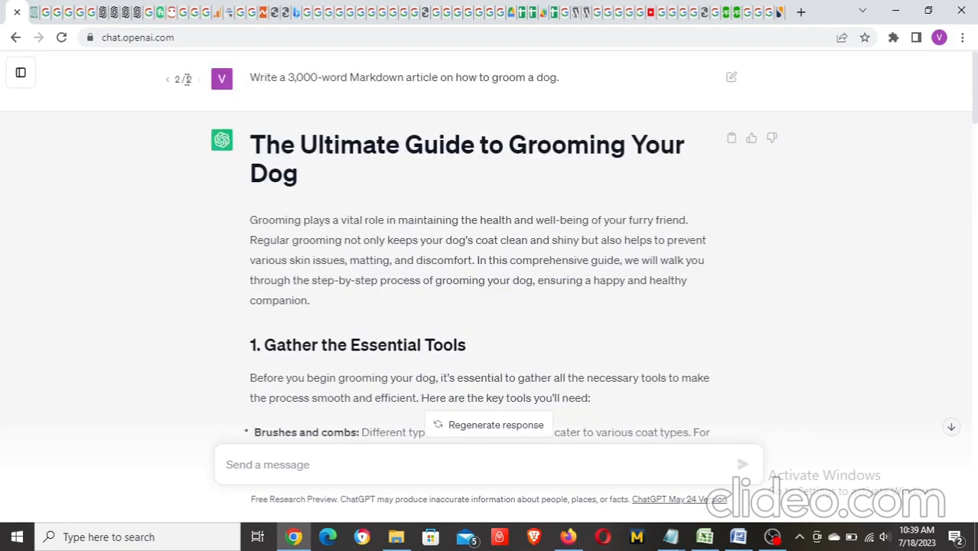
left_click(168, 80)
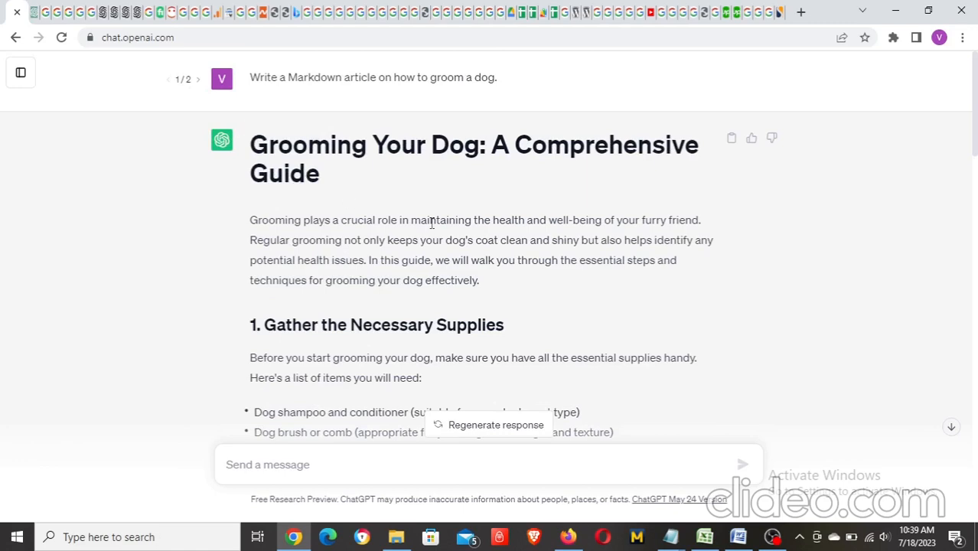
scroll(422, 222, "down", 10)
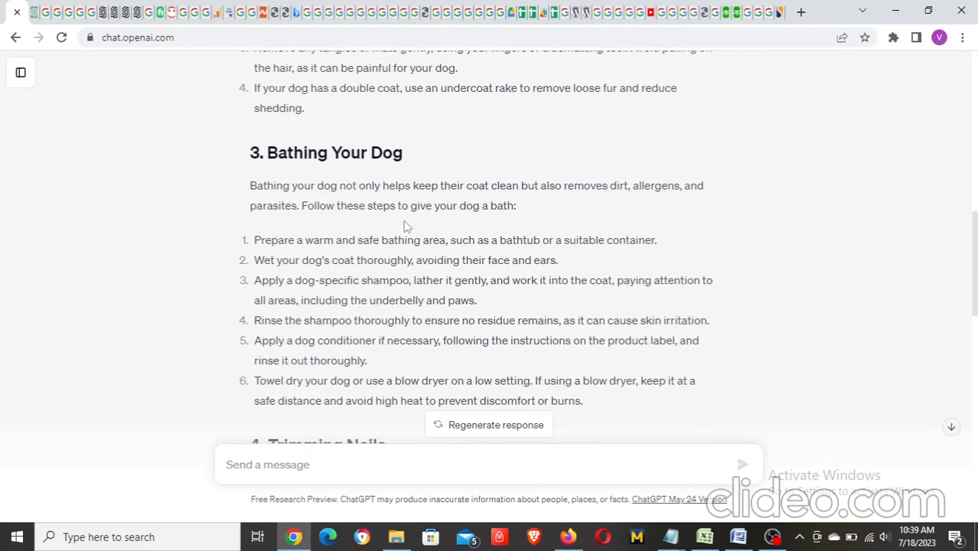
Highlight the "Bathing Your Dog" section in the simple prompt's first-version article and return to the article's title.
scroll(282, 171, "down", 2)
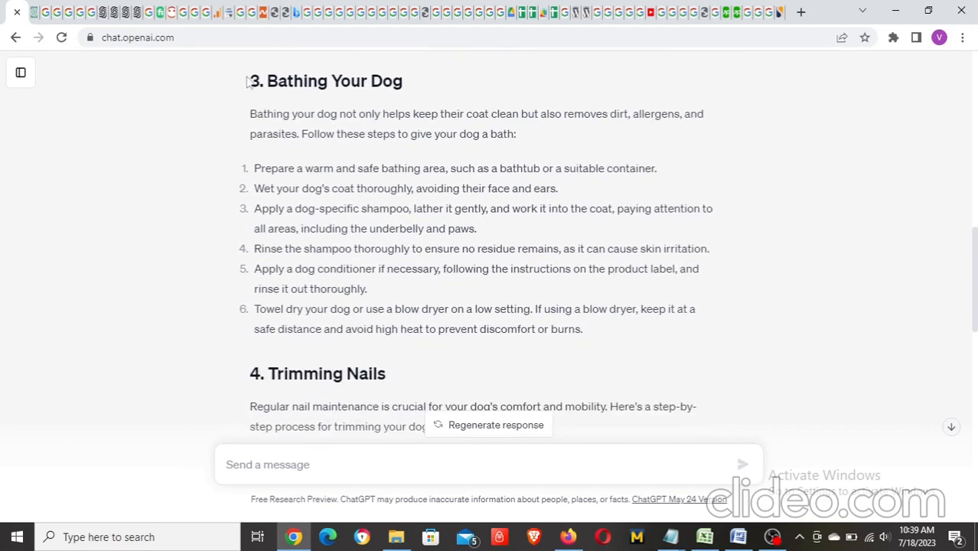
left_click_drag(300, 91, 599, 346)
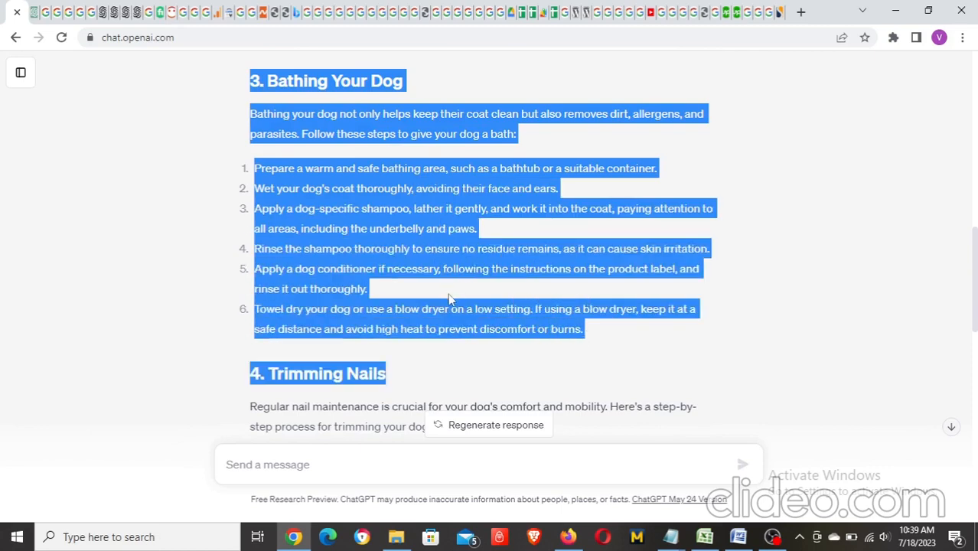
scroll(449, 298, "up", 5)
mouse_move(252, 159)
left_mouse_down()
mouse_move(323, 256)
mouse_move(332, 403)
left_mouse_up()
scroll(355, 248, "up", 5)
scroll(354, 249, "up", 1)
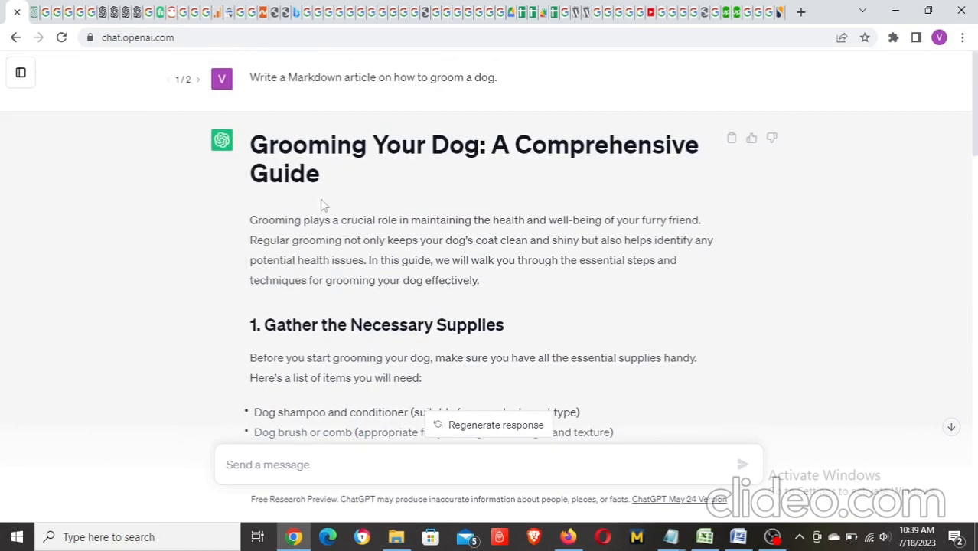
Switch the simple prompt to its second version and highlight the "Brushing Your Dog's Coat" section.
left_click(198, 79)
scroll(341, 185, "down", 6)
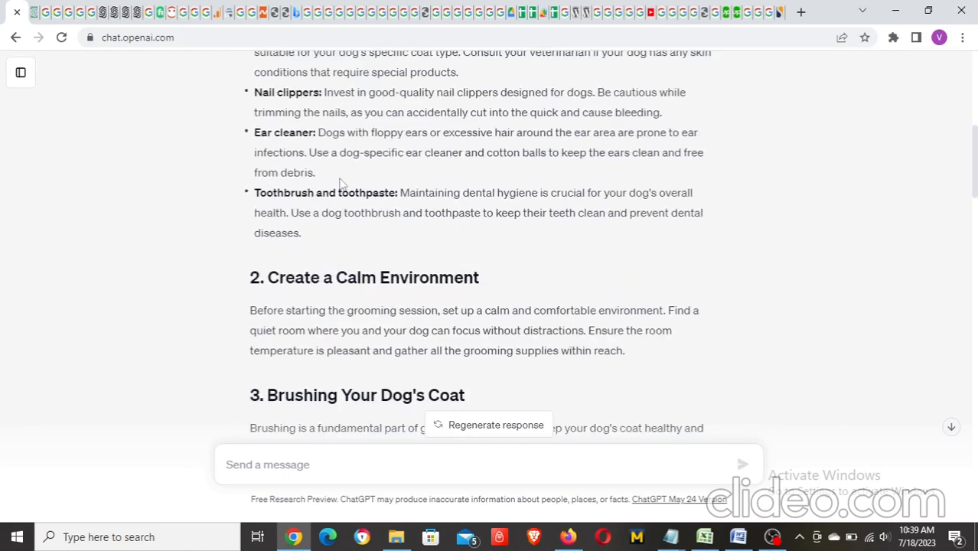
scroll(342, 183, "down", 4)
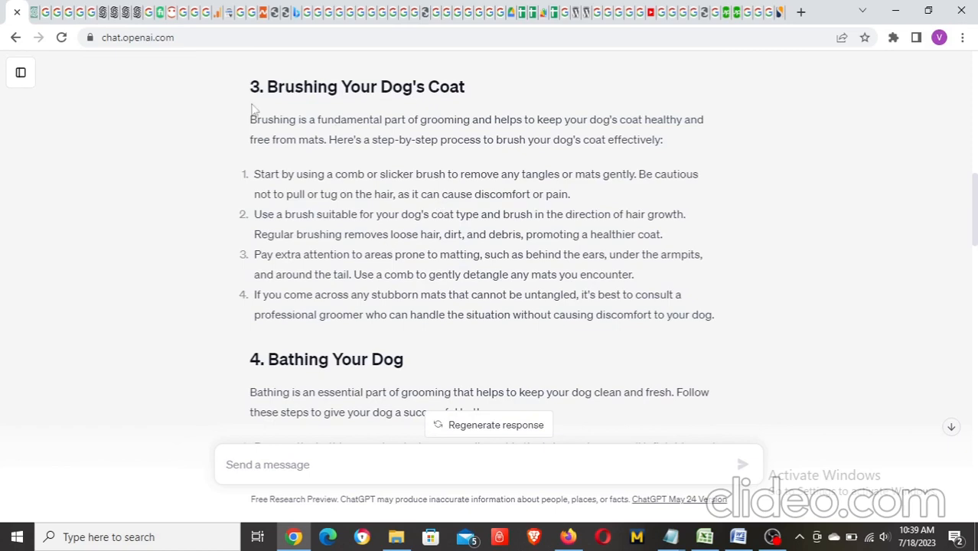
mouse_move(253, 91)
left_mouse_down()
mouse_move(473, 175)
mouse_move(715, 316)
left_mouse_up()
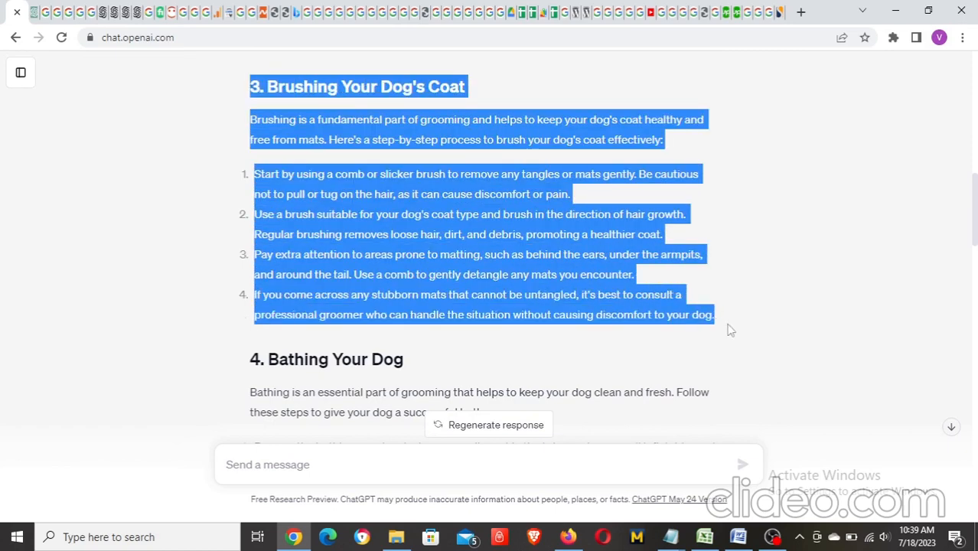
Review the second-version article from "Bathing Your Dog" to "Brushing Teeth", highlighting the last bathing steps.
scroll(436, 275, "down", 4)
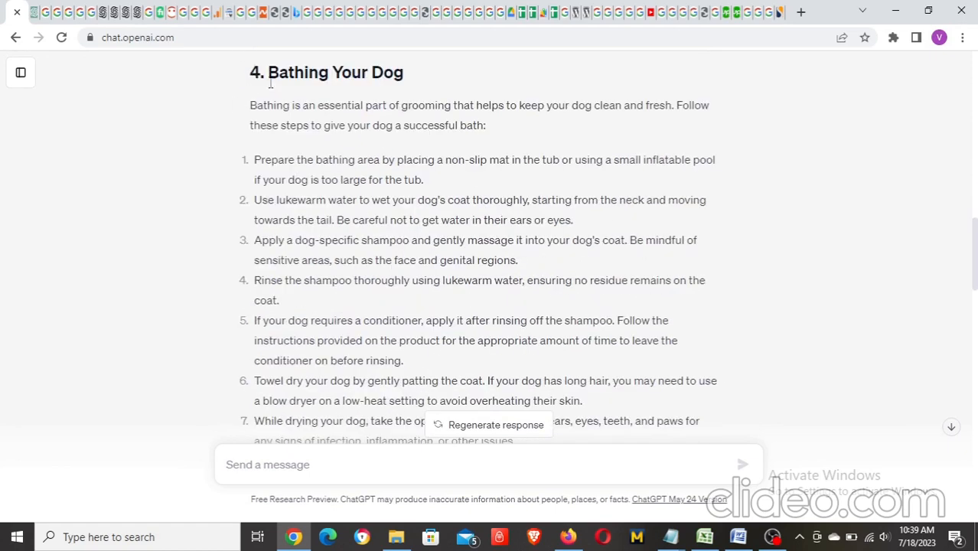
left_click_drag(270, 84, 404, 433)
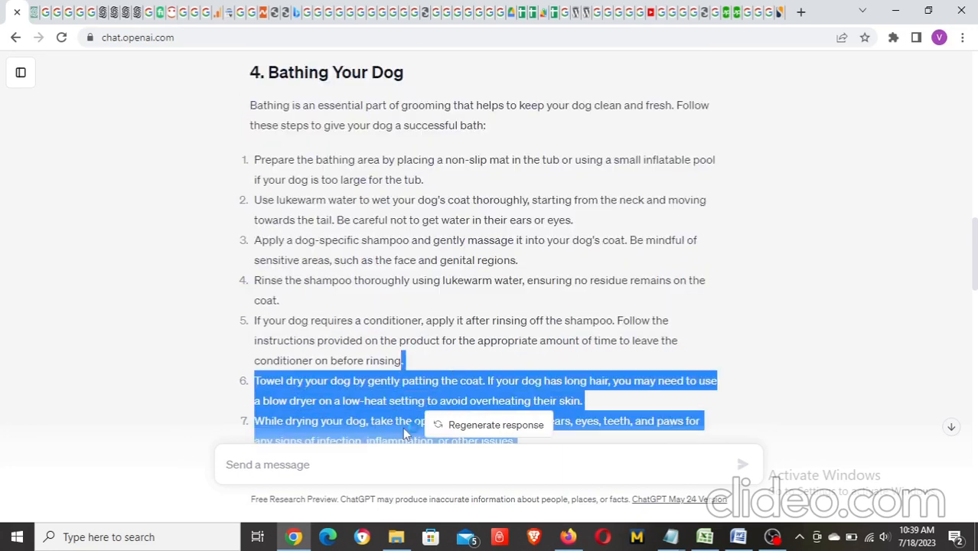
scroll(376, 309, "down", 3)
left_click(332, 221)
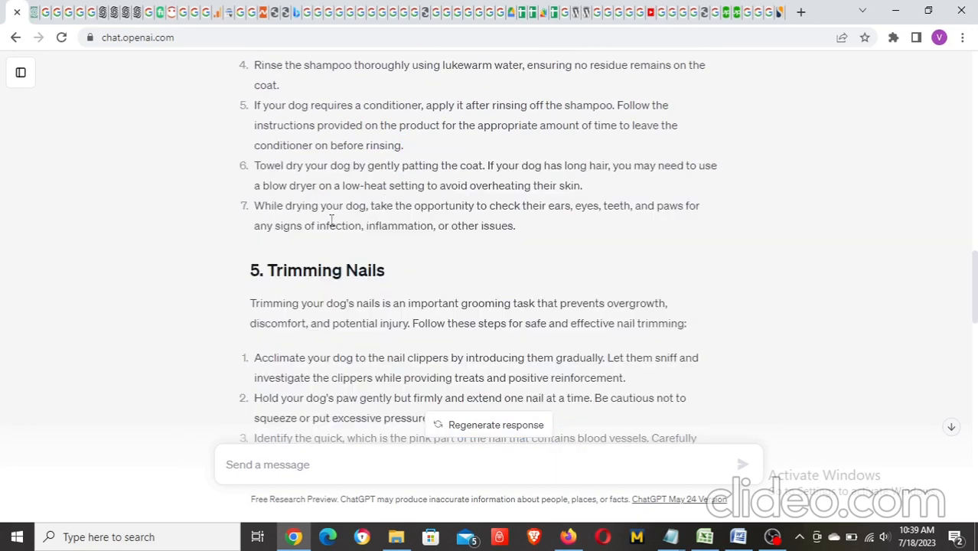
scroll(333, 221, "down", 5)
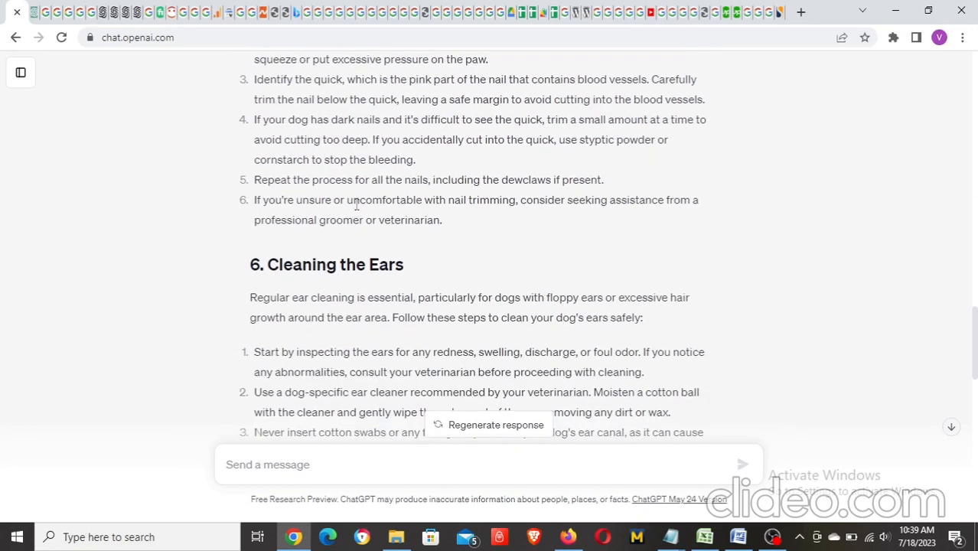
scroll(442, 273, "down", 4)
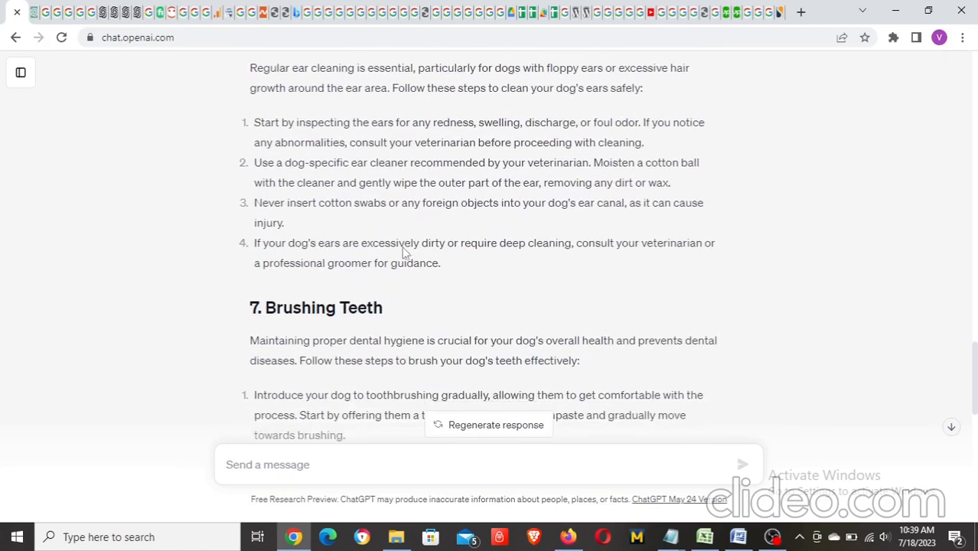
Open the in-depth prompt's chat and skim from the 3,000-word prompt down through the article's bathing steps.
left_click(33, 20)
scroll(977, 105, "up", 20)
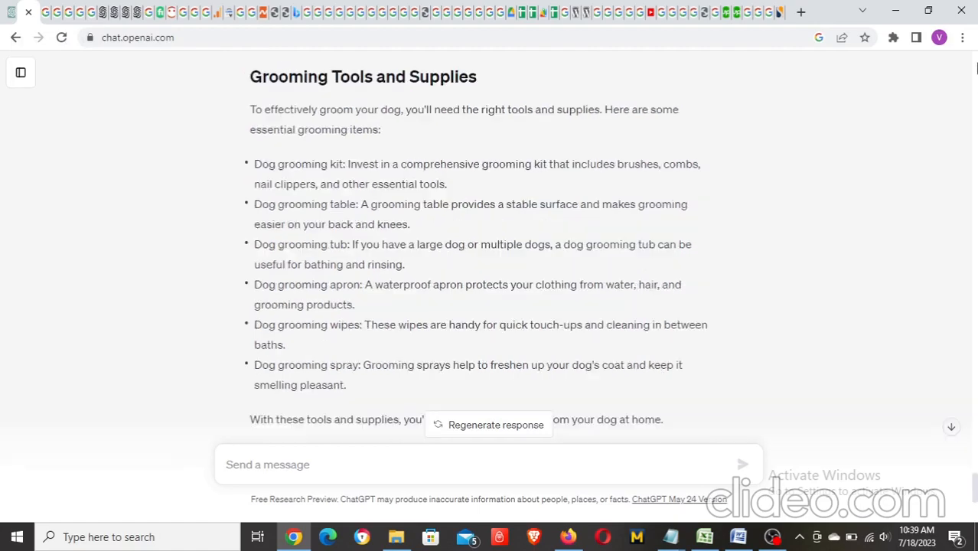
scroll(977, 69, "up", 3)
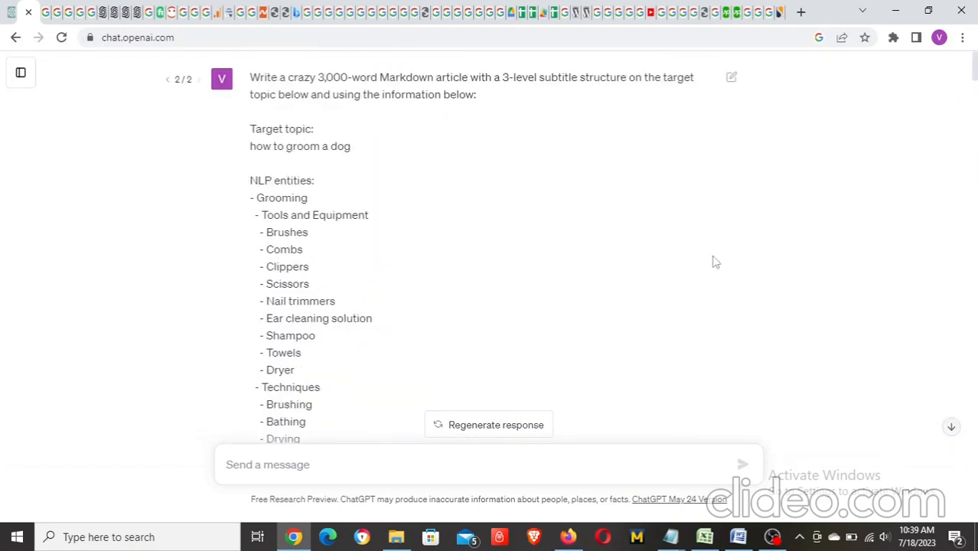
scroll(618, 265, "down", 1)
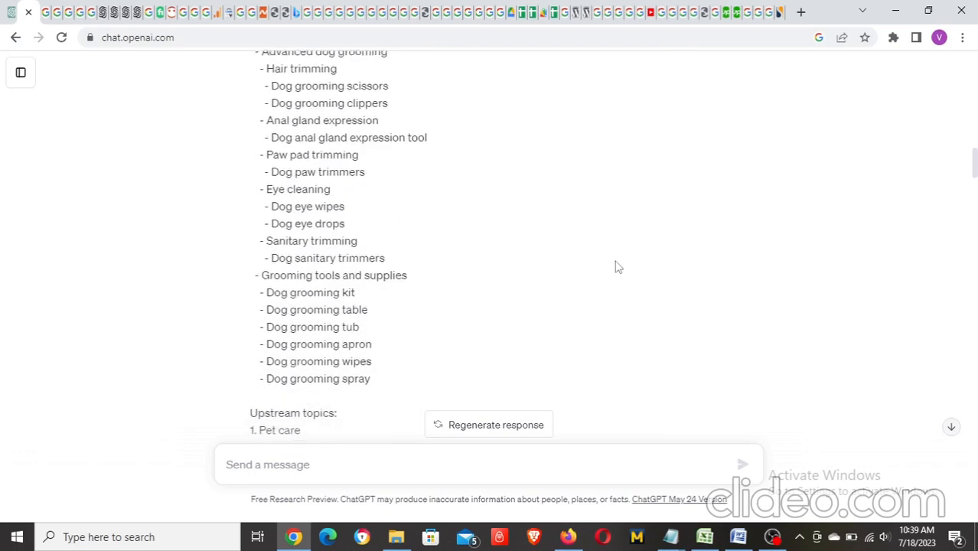
scroll(618, 266, "down", 10)
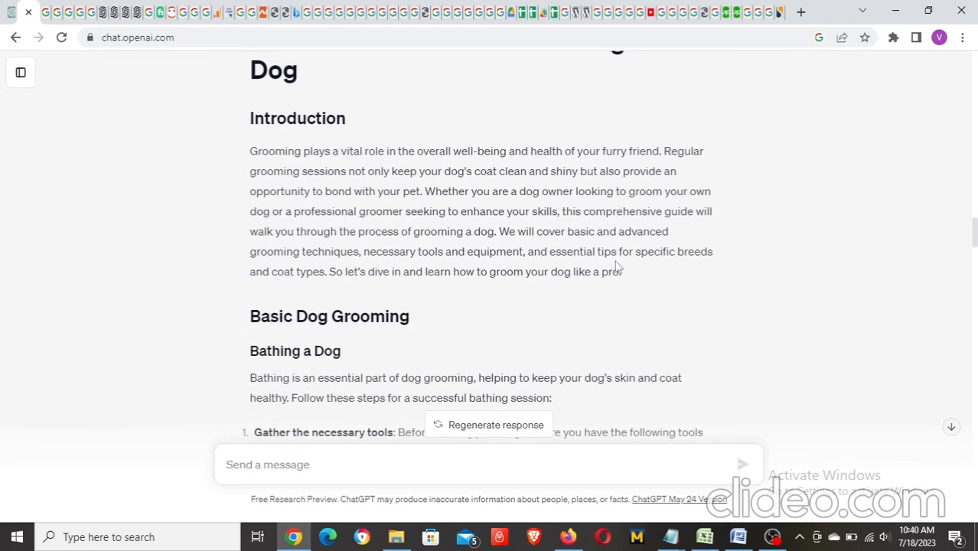
scroll(618, 265, "down", 5)
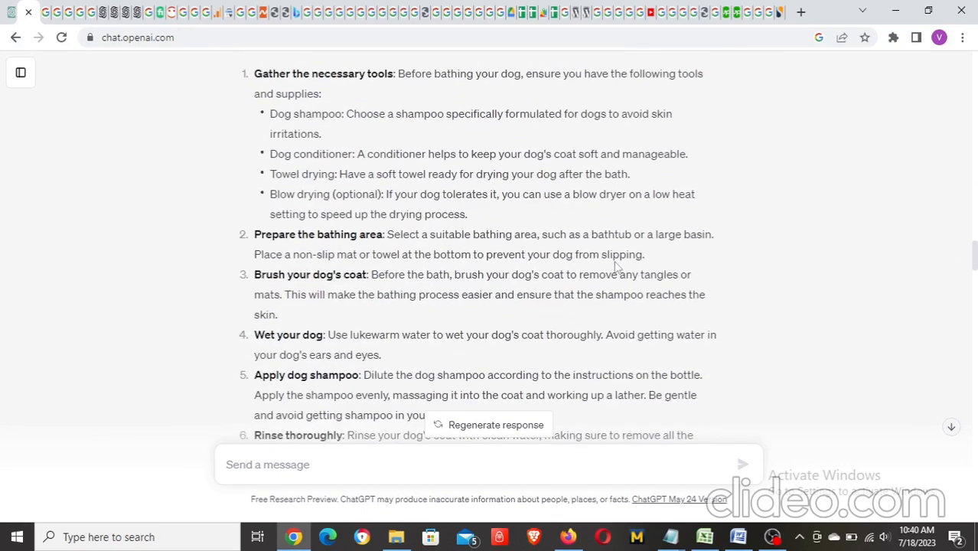
scroll(616, 264, "down", 6)
Highlight the "Bathing a Dog" section of the in-depth prompt's 3,000-word article through its last bathing step.
scroll(615, 262, "up", 4)
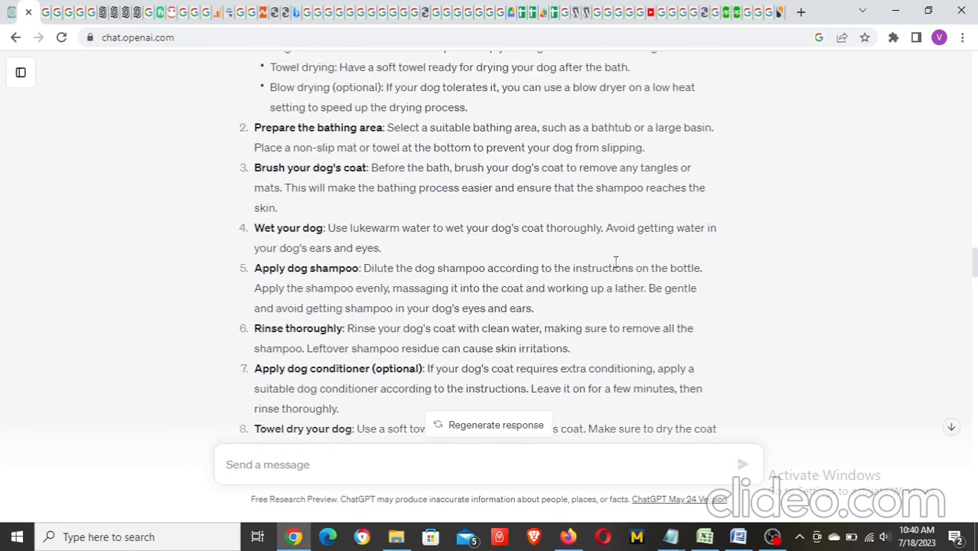
scroll(615, 262, "up", 3)
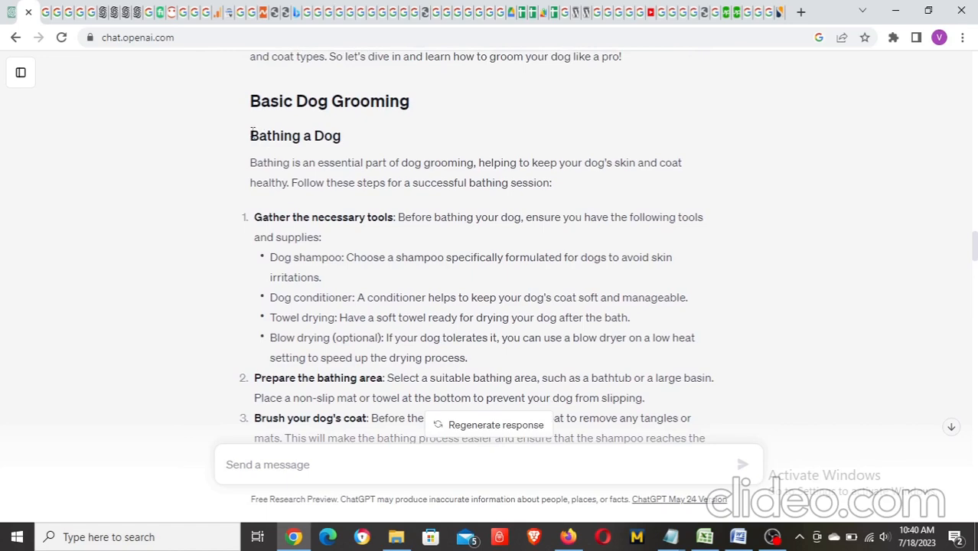
left_click_drag(251, 131, 381, 458)
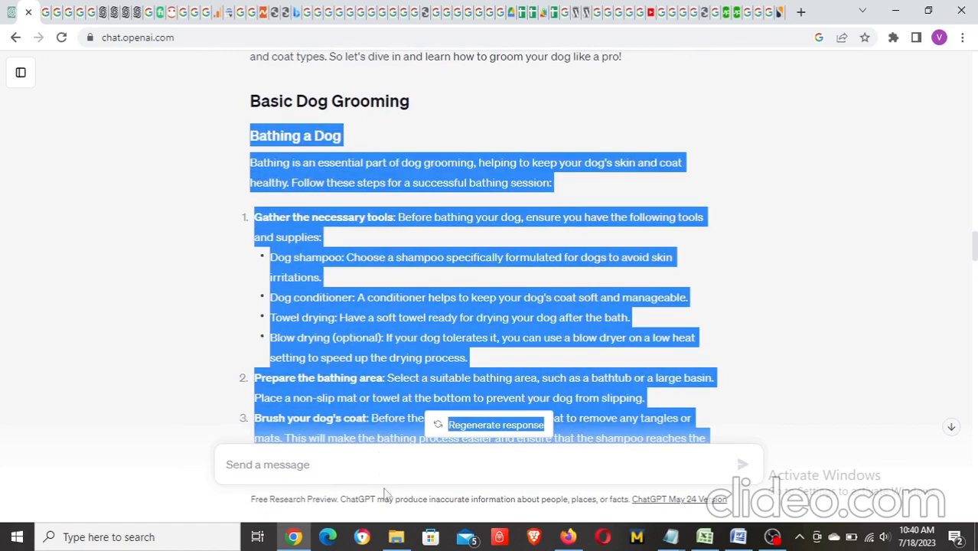
mouse_move(385, 494)
left_mouse_down()
mouse_move(387, 520)
mouse_move(521, 301)
left_mouse_up()
scroll(460, 268, "down", 5)
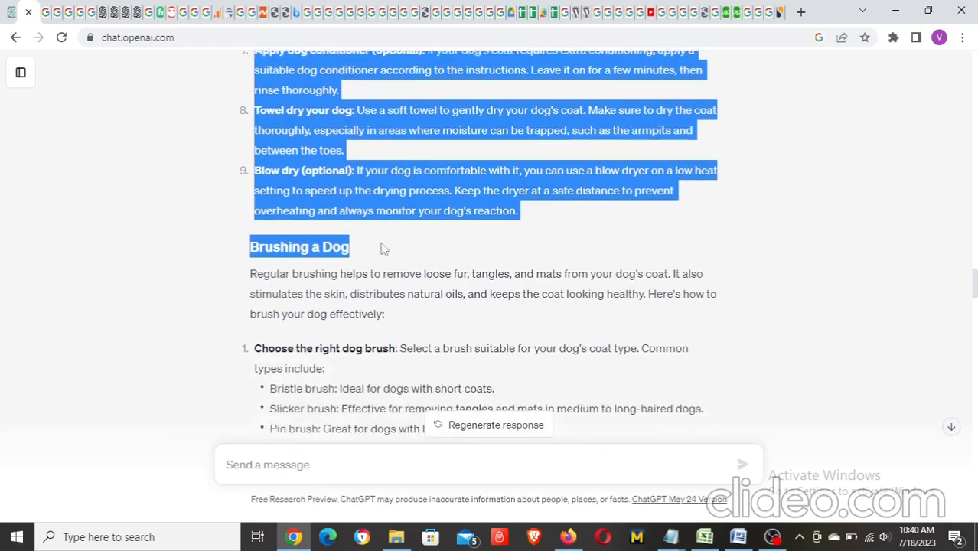
Switch the in-depth prompt back to its first version and find "Part 1: Basic Dog Grooming" in that article.
scroll(382, 244, "up", 20)
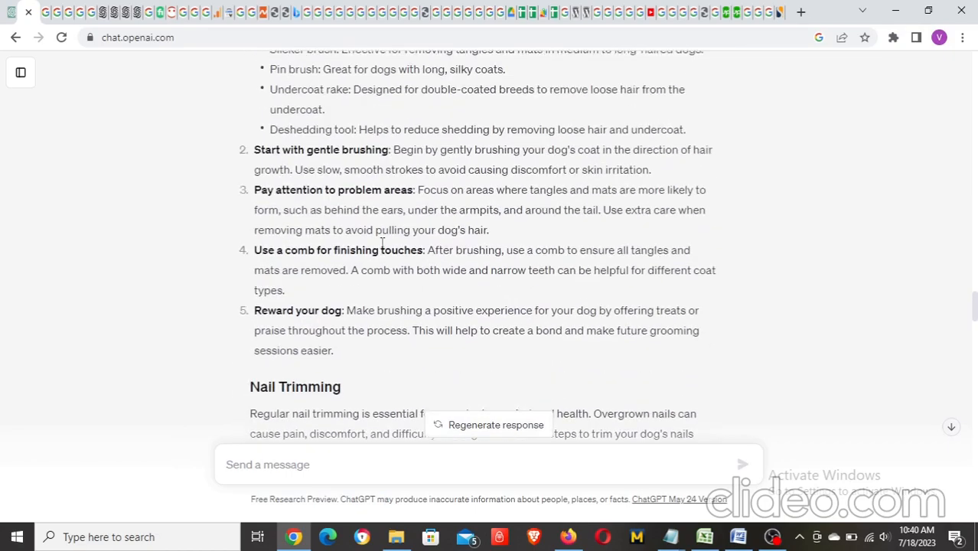
scroll(368, 240, "up", 20)
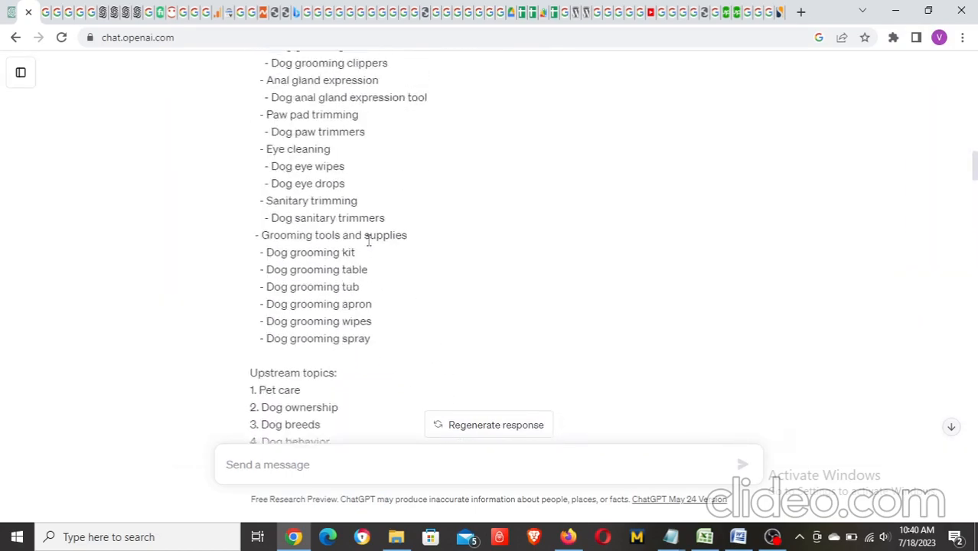
scroll(368, 240, "up", 2)
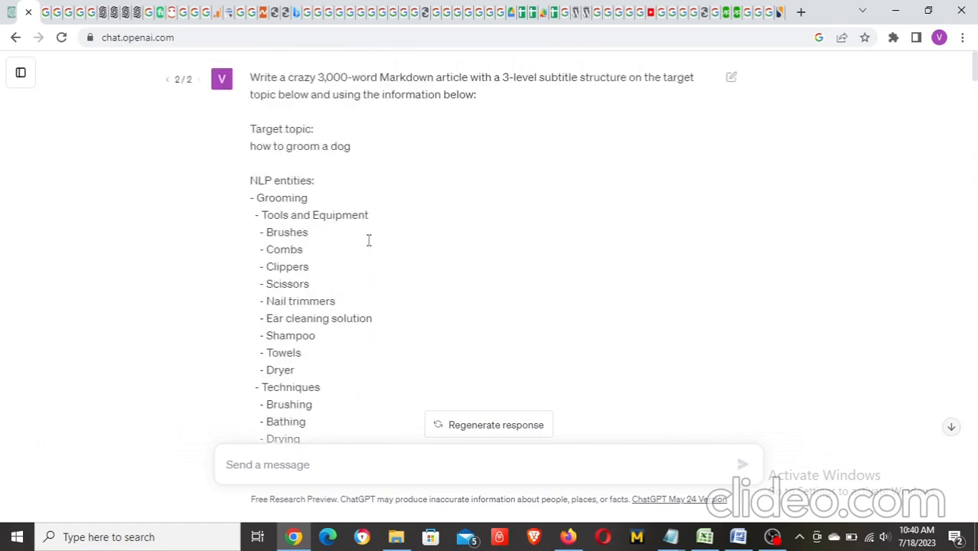
left_click(167, 80)
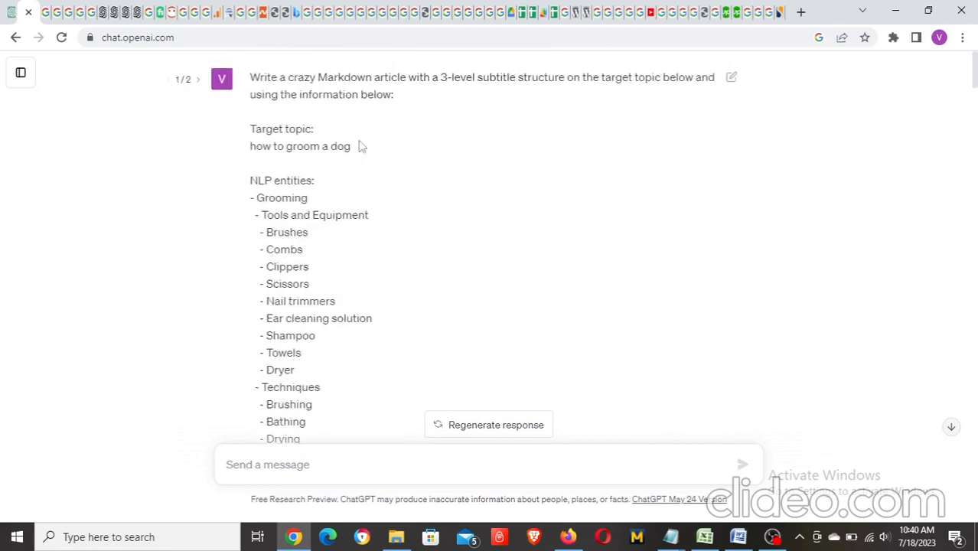
scroll(385, 150, "down", 2)
scroll(385, 150, "down", 20)
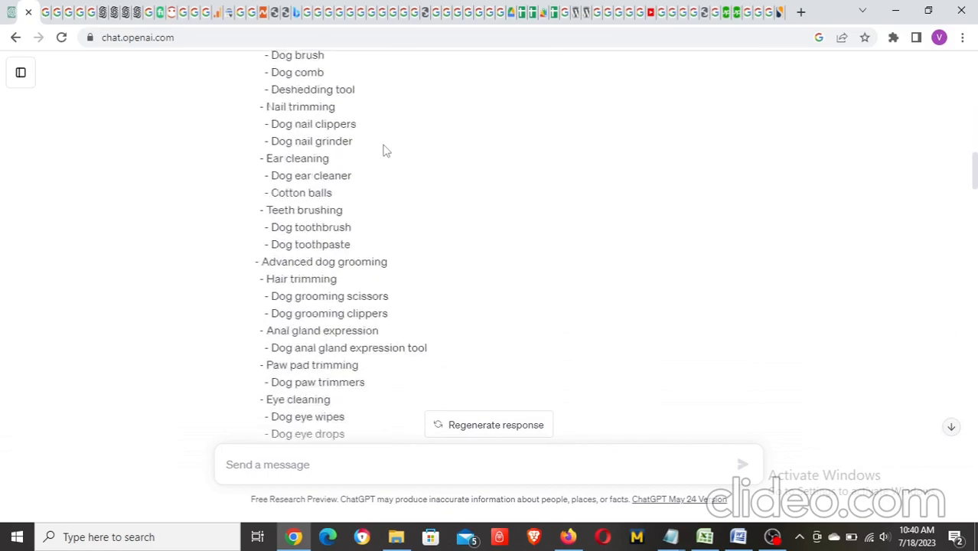
scroll(386, 152, "down", 15)
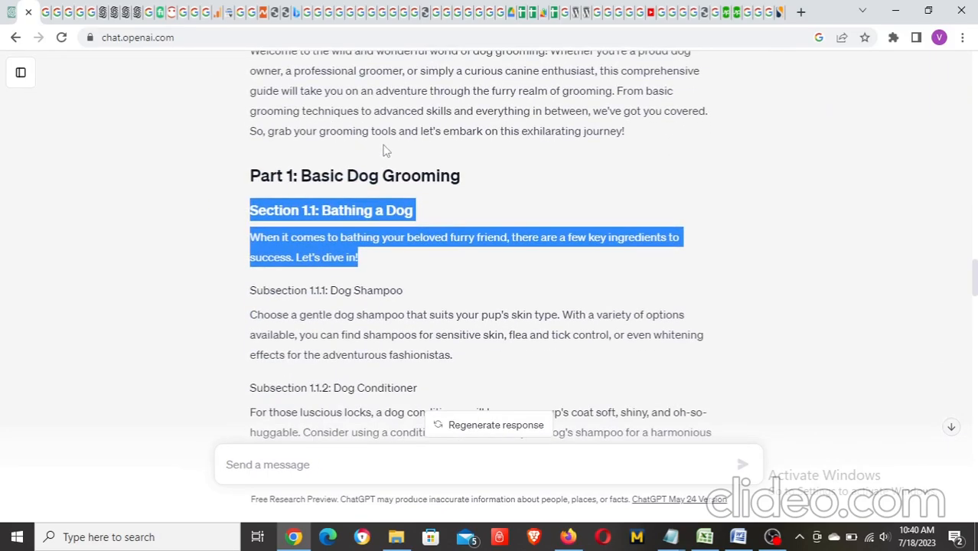
Review Section 1.1, "Bathing a Dog", highlighting it from its heading to the towel drying subsection.
left_click(349, 184)
scroll(349, 187, "down", 4)
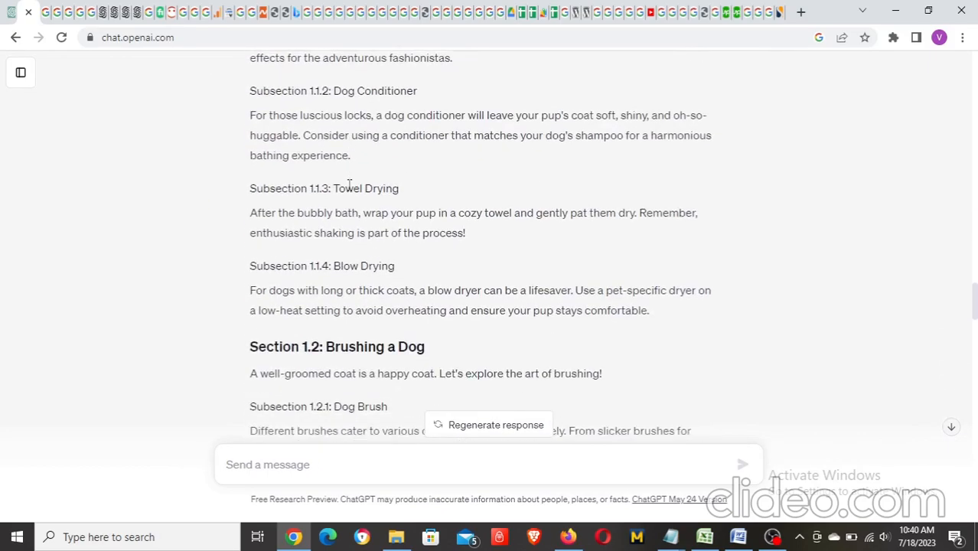
scroll(350, 190, "up", 2)
scroll(350, 190, "up", 1)
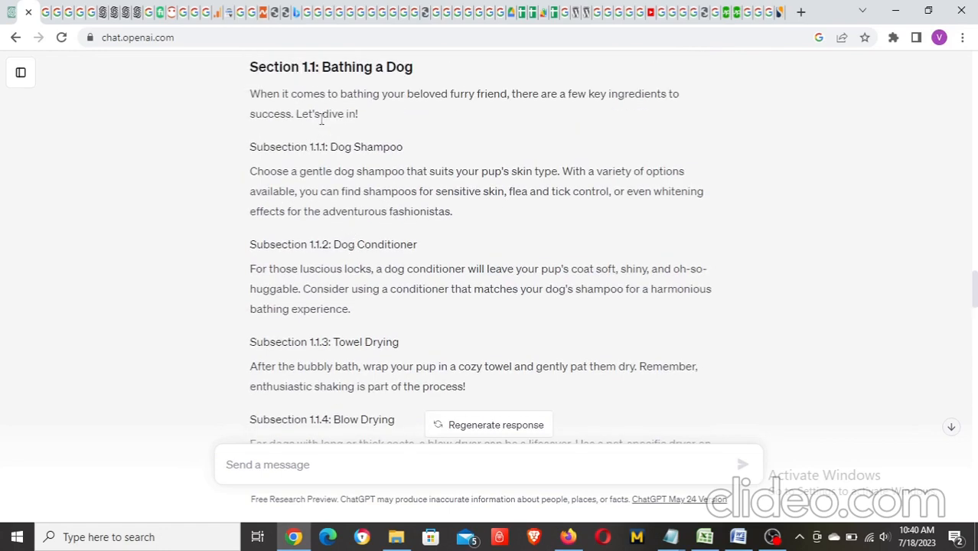
left_click_drag(251, 70, 364, 341)
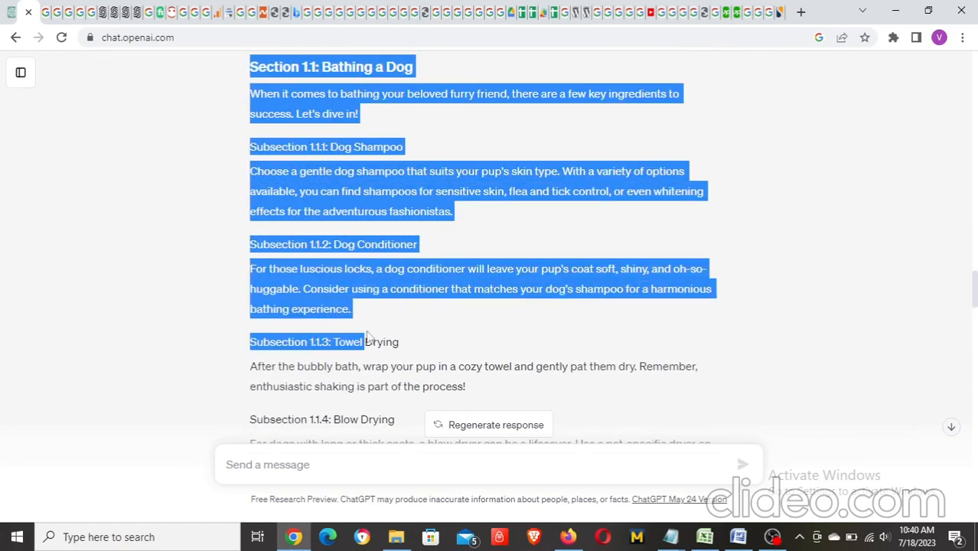
scroll(364, 341, "down", 2)
scroll(360, 270, "down", 2)
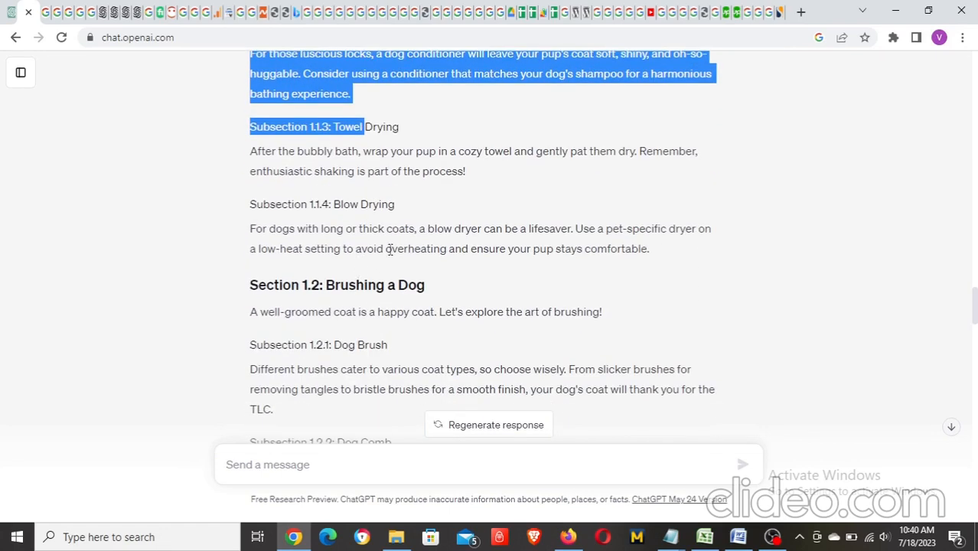
Highlight Section 1.2, "Brushing a Dog", and then Section 1.3, "Nail Trimming", in the first-version article.
scroll(390, 250, "down", 4)
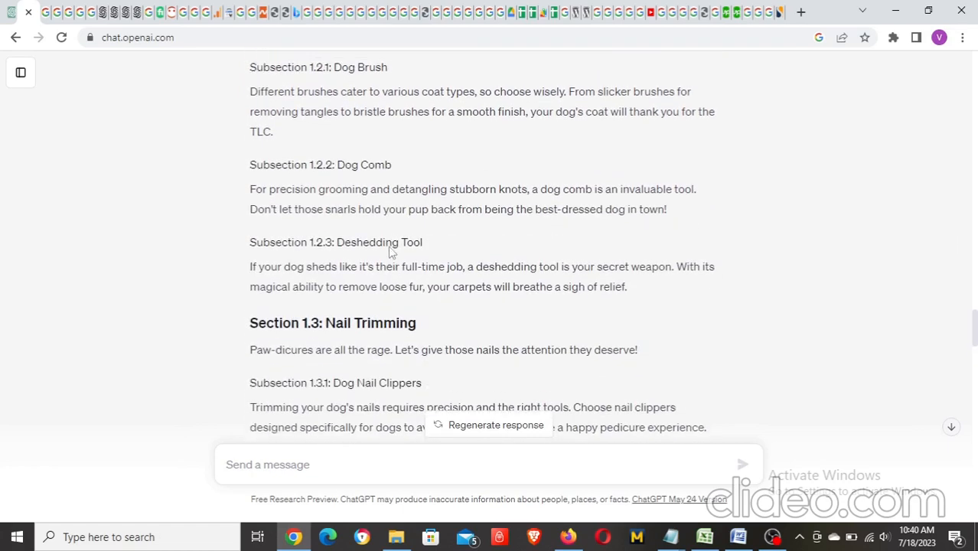
scroll(390, 250, "up", 1)
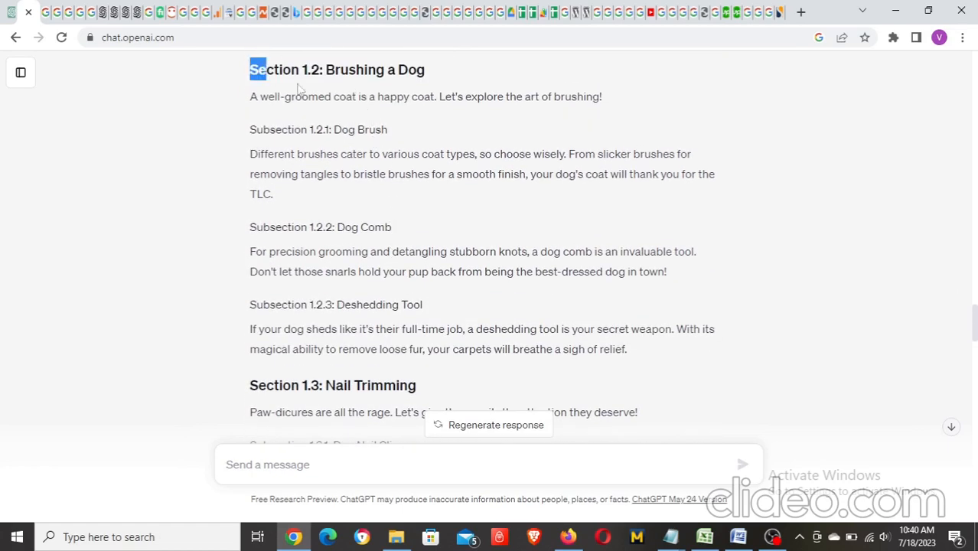
left_click_drag(301, 90, 650, 361)
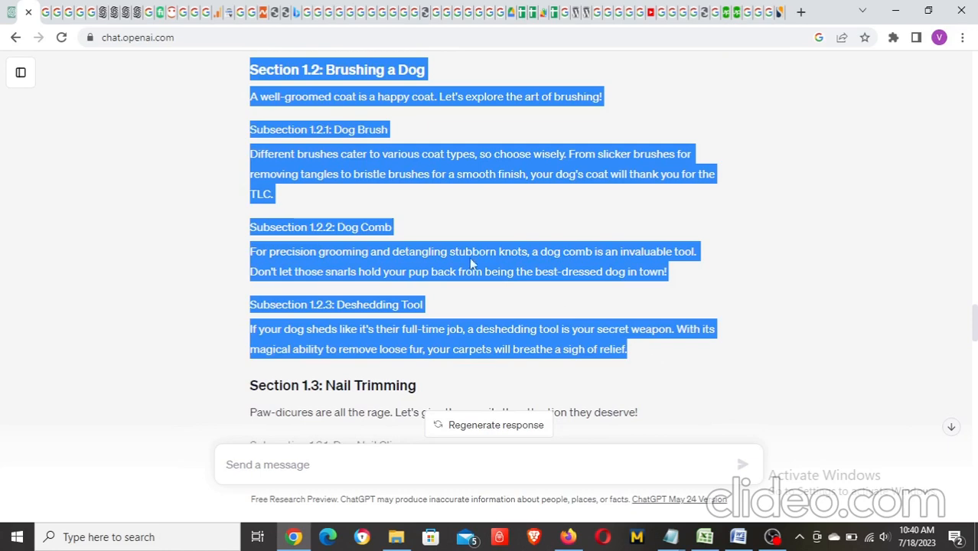
scroll(469, 257, "down", 5)
left_click(301, 98)
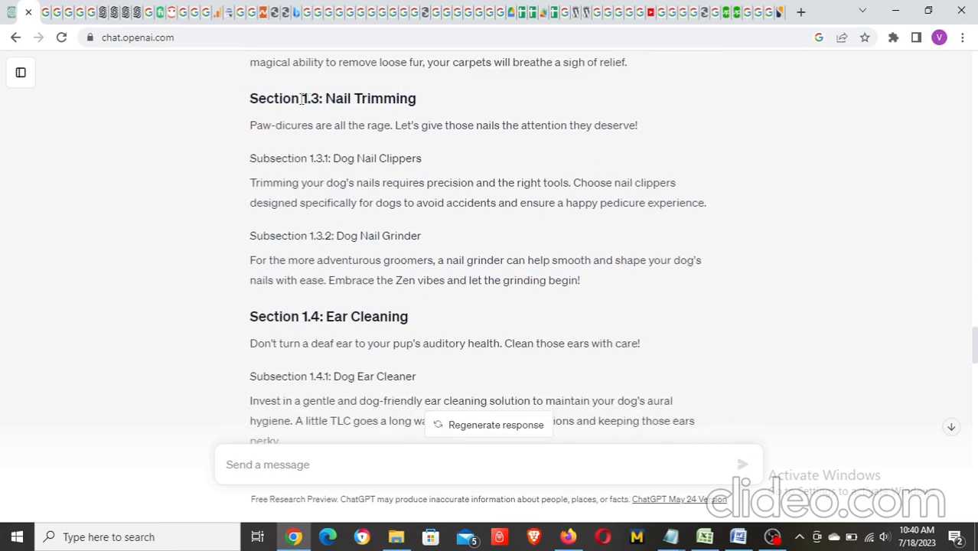
left_click_drag(251, 92, 601, 286)
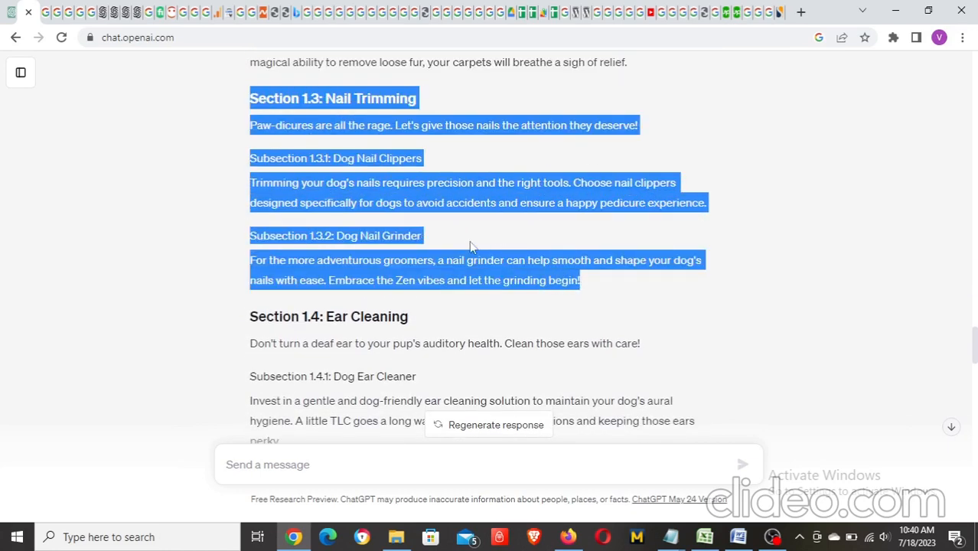
Highlight Section 1.4, "Ear Cleaning", in the first-version article.
scroll(469, 240, "down", 3)
scroll(469, 240, "down", 1)
left_click_drag(255, 107, 544, 304)
Return to the start of the in-depth prompt and switch it to its second, 3,000-word version.
scroll(465, 239, "up", 15)
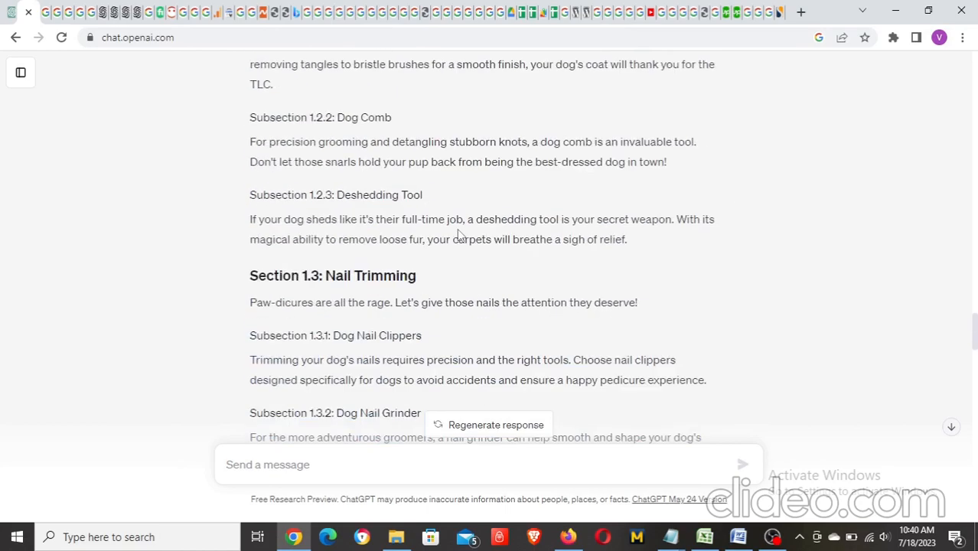
scroll(457, 229, "up", 15)
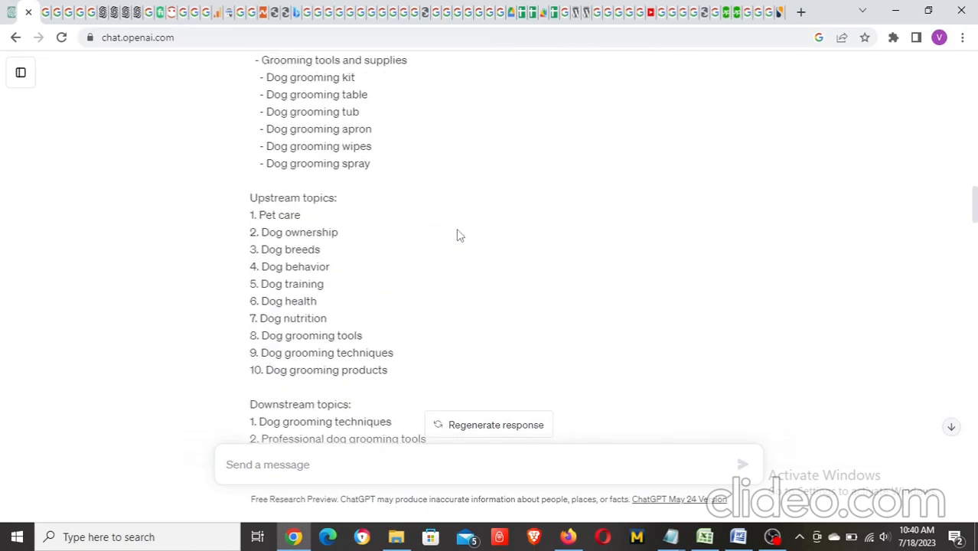
scroll(456, 228, "up", 15)
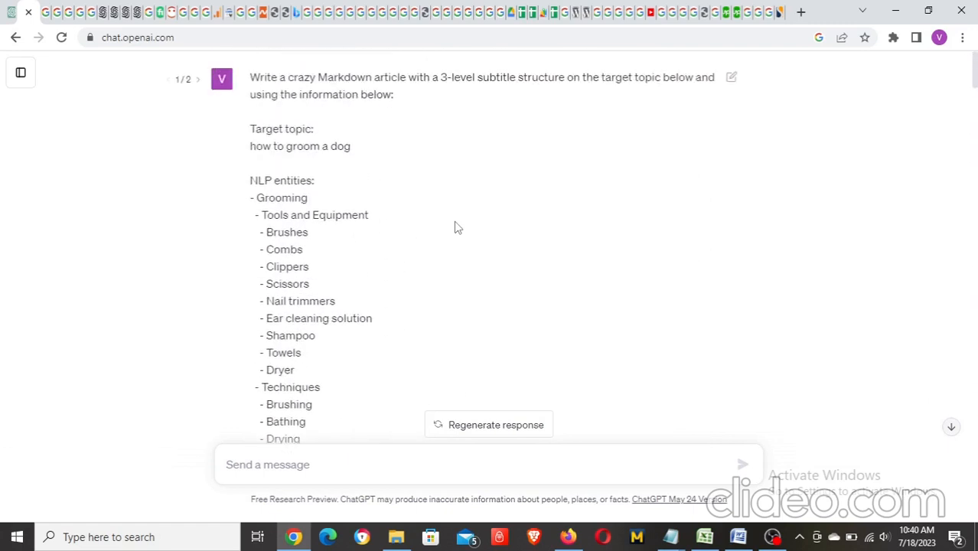
left_click(195, 81)
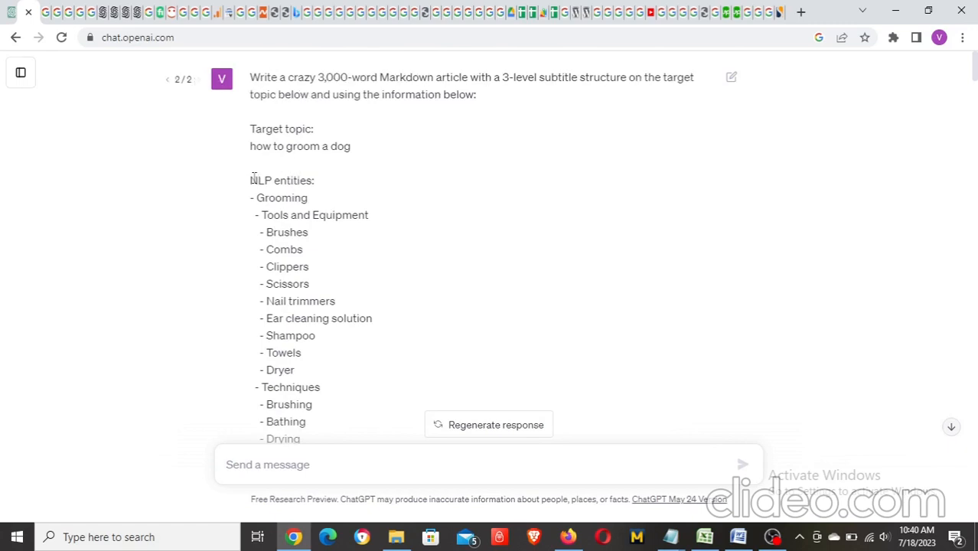
Highlight the NLP entities in the 3,000-word prompt and review the list through "Specific Areas".
left_click_drag(330, 260, 316, 393)
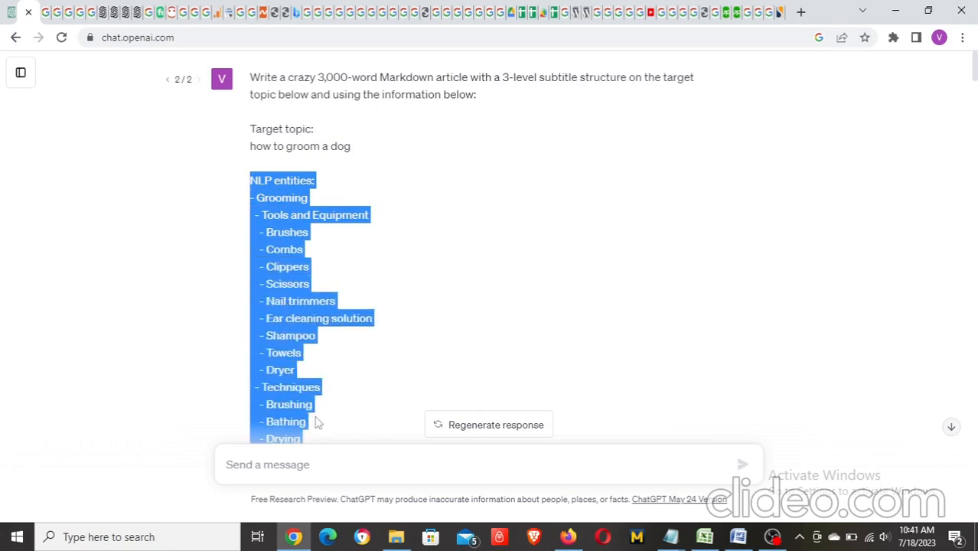
scroll(380, 212, "down", 4)
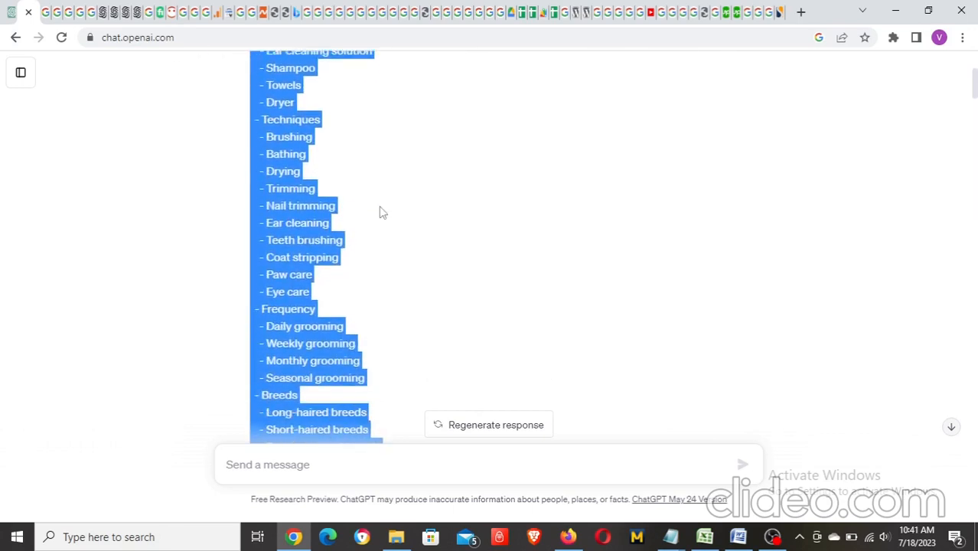
scroll(383, 212, "down", 6)
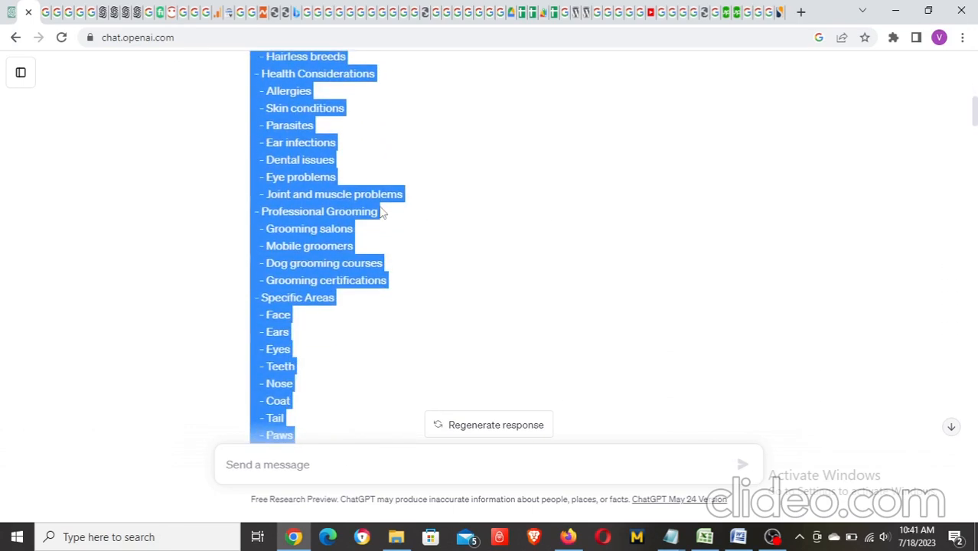
scroll(383, 212, "down", 3)
left_click(342, 232)
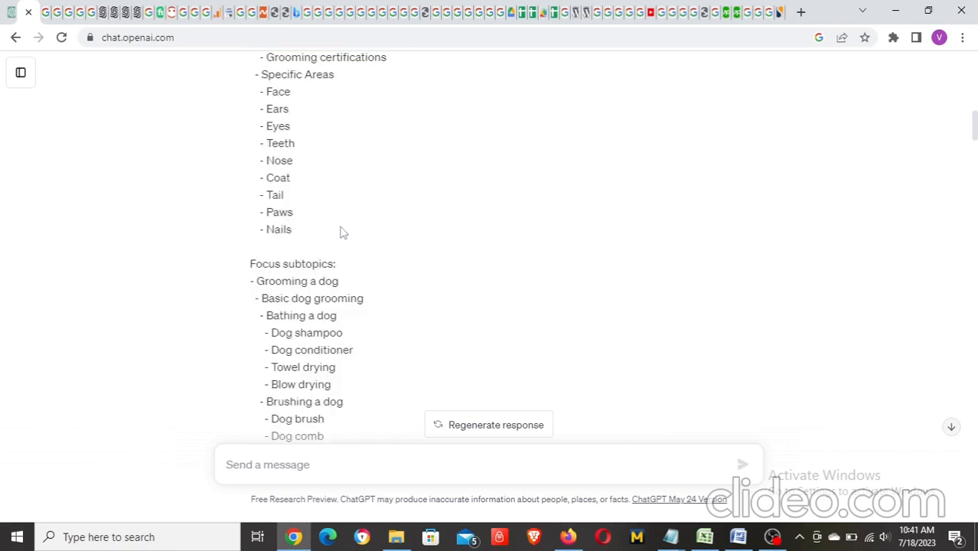
scroll(440, 194, "up", 7)
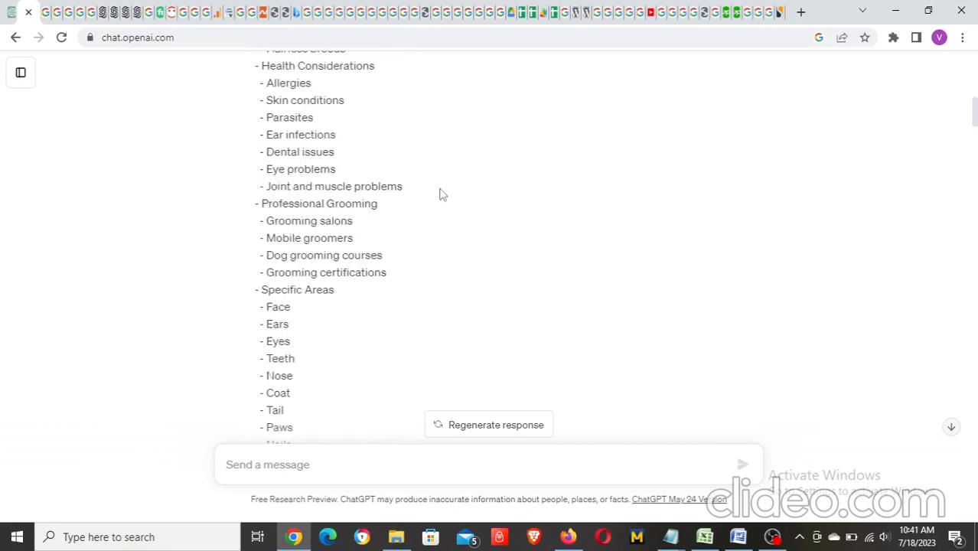
scroll(440, 193, "up", 6)
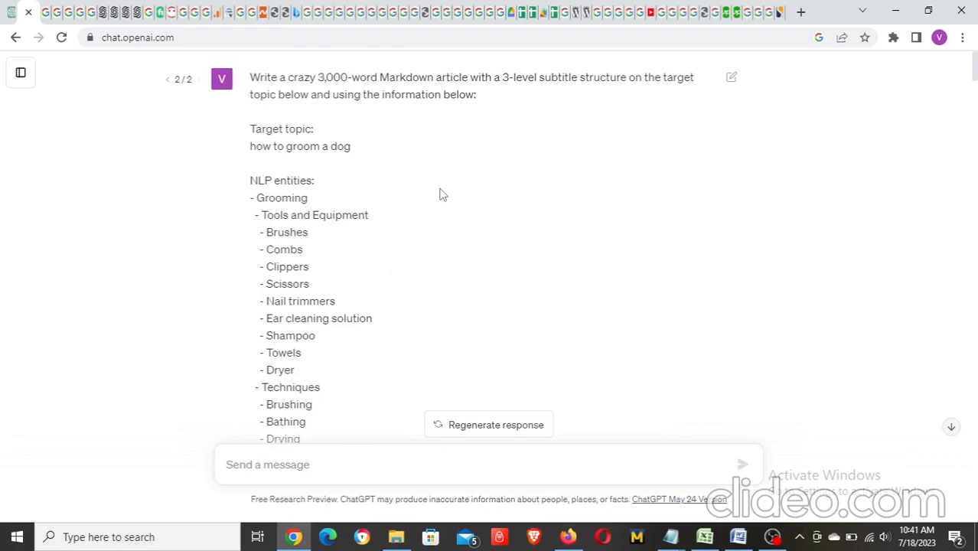
Review the in-depth prompt's remaining topic lists and its 3,000-word article from the introduction through nail trimming and ear cleaning.
scroll(435, 186, "down", 9)
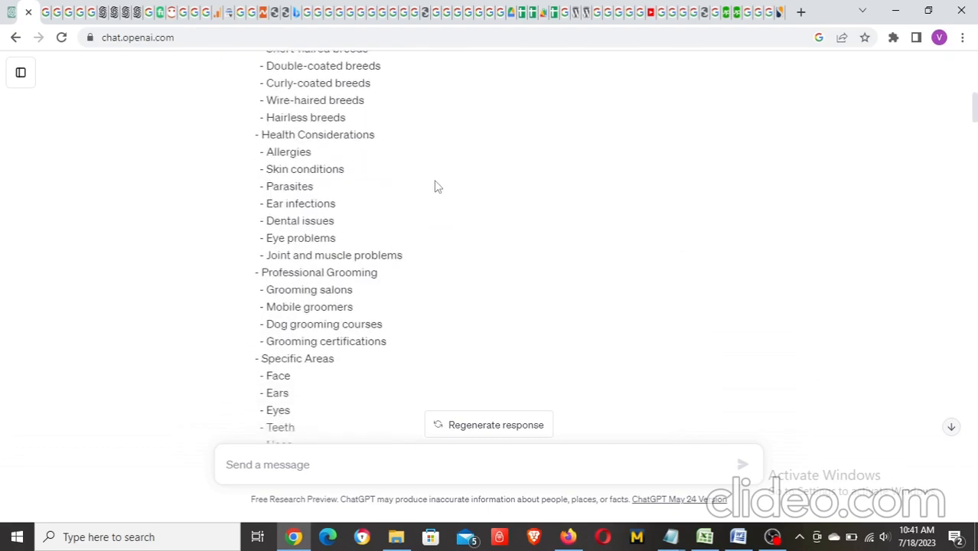
scroll(435, 186, "down", 18)
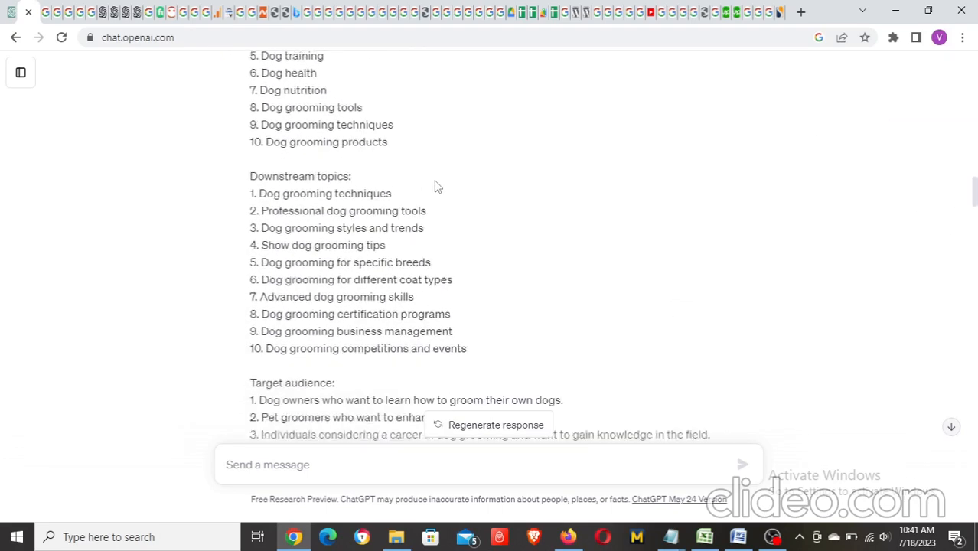
scroll(438, 186, "down", 9)
scroll(434, 186, "down", 5)
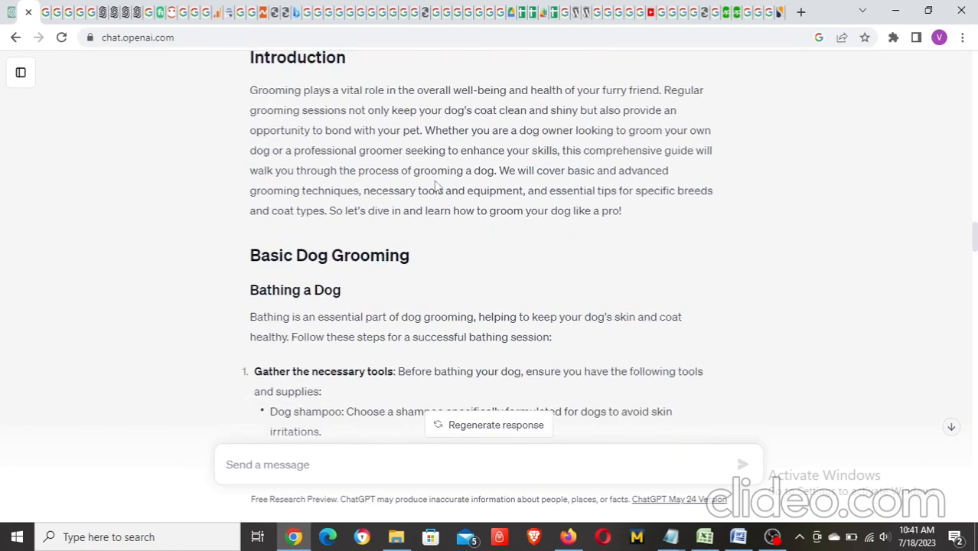
scroll(437, 180, "down", 5)
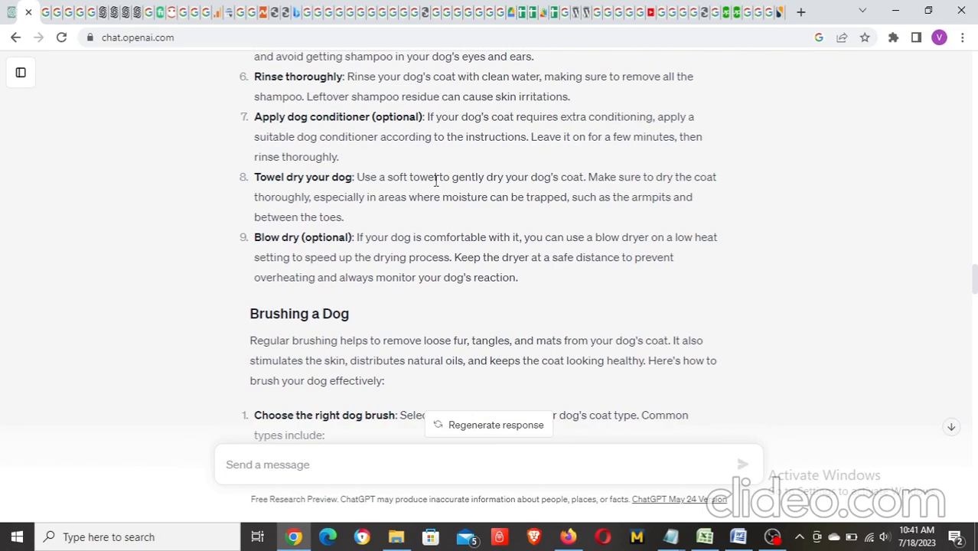
scroll(436, 180, "down", 5)
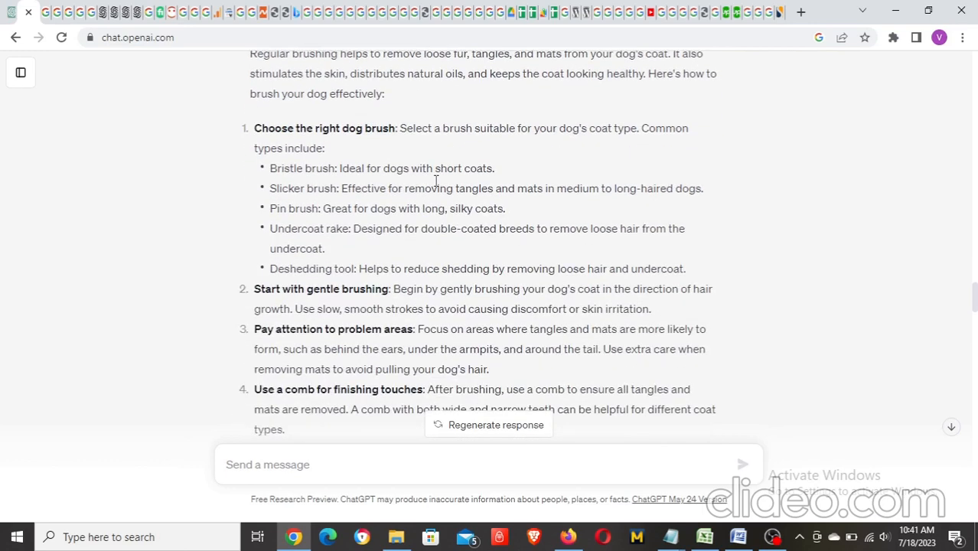
scroll(437, 181, "down", 5)
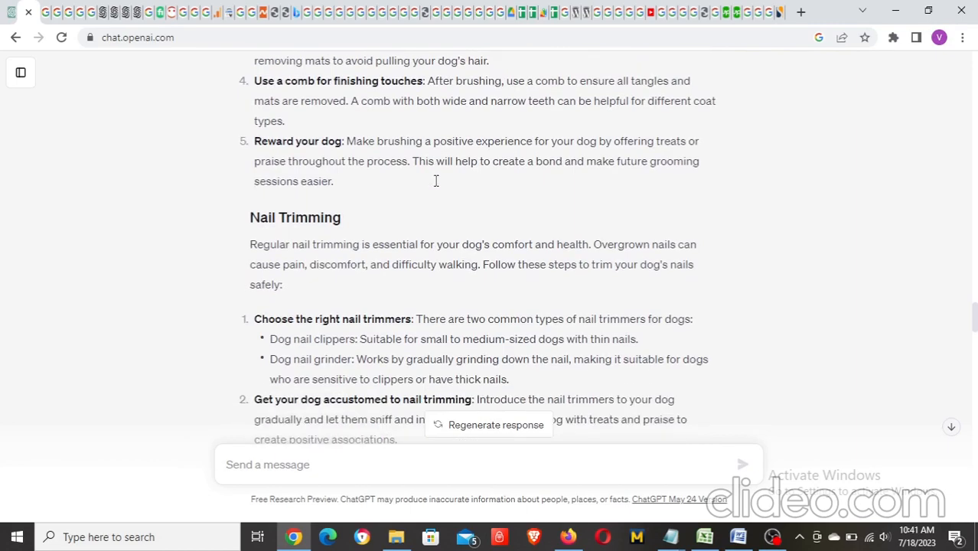
scroll(437, 181, "down", 2)
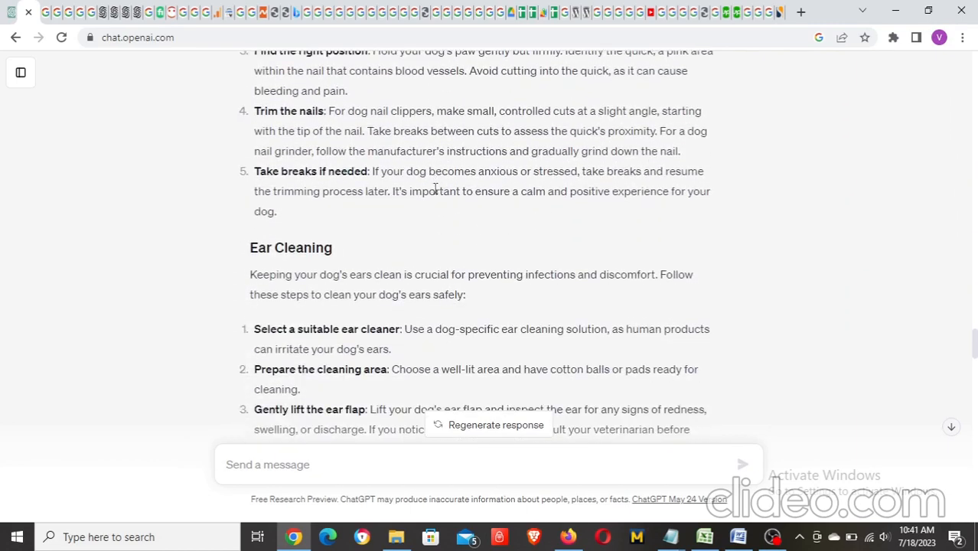
scroll(469, 222, "up", 5)
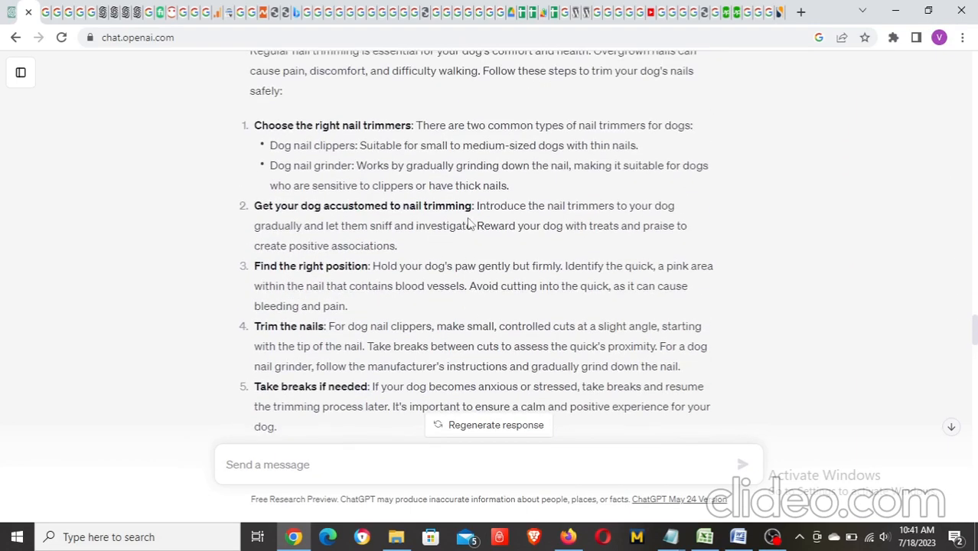
scroll(469, 222, "up", 20)
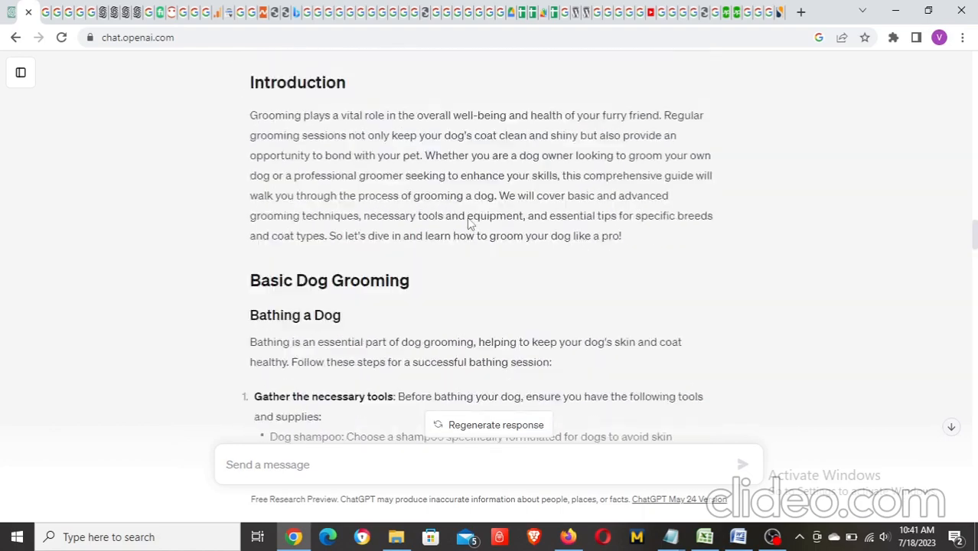
Highlight the full introduction paragraph of the in-depth prompt's 3,000-word article, "The Ultimate Guide to Grooming Your Dog".
scroll(468, 221, "down", 3)
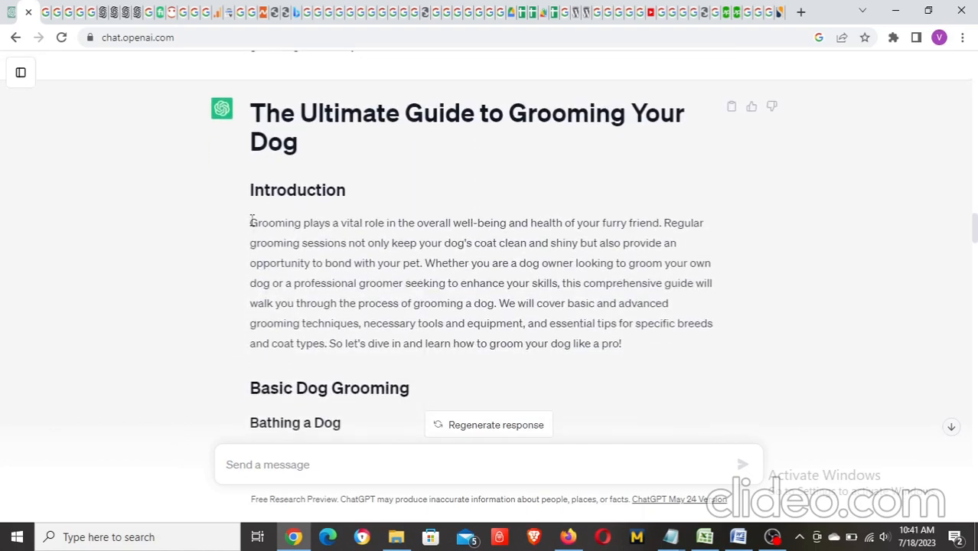
left_click_drag(251, 221, 552, 230)
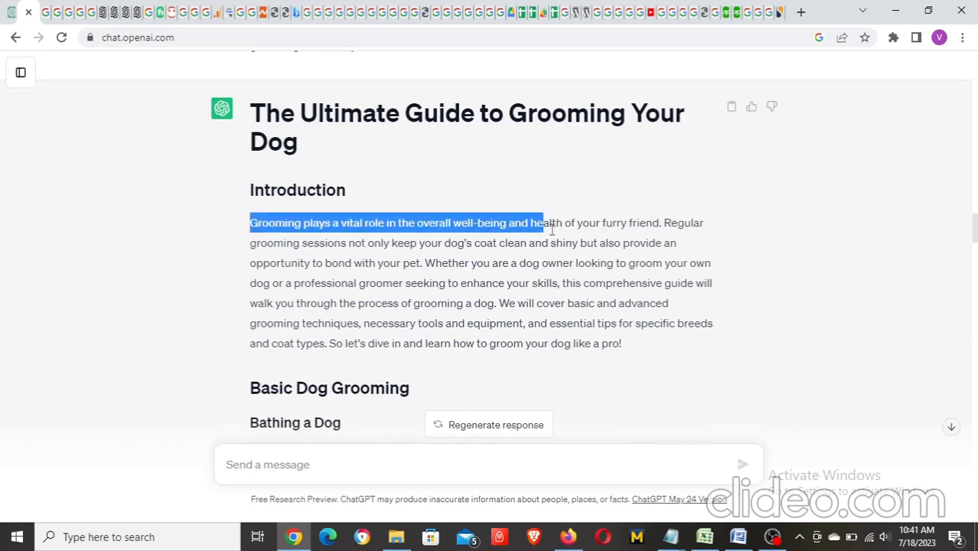
left_click(622, 226)
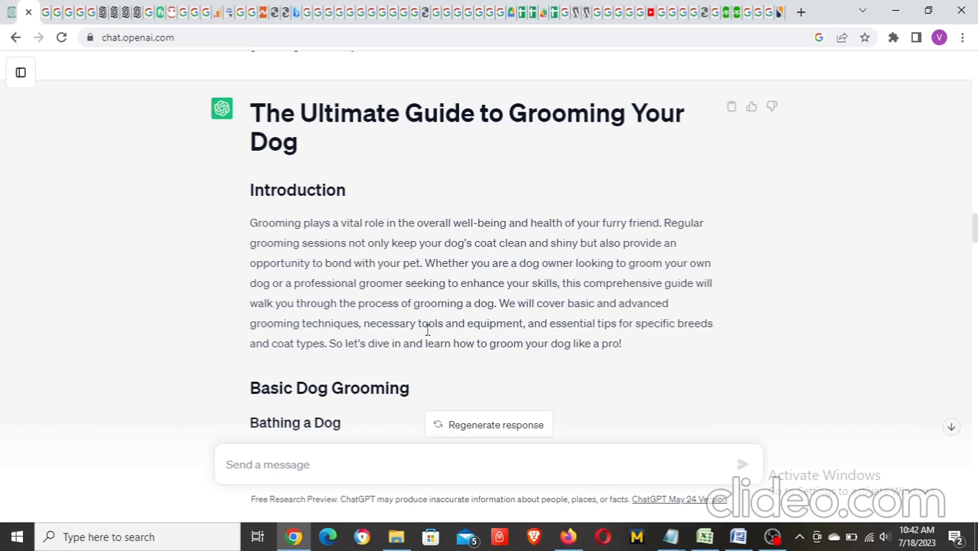
left_click_drag(252, 223, 634, 353)
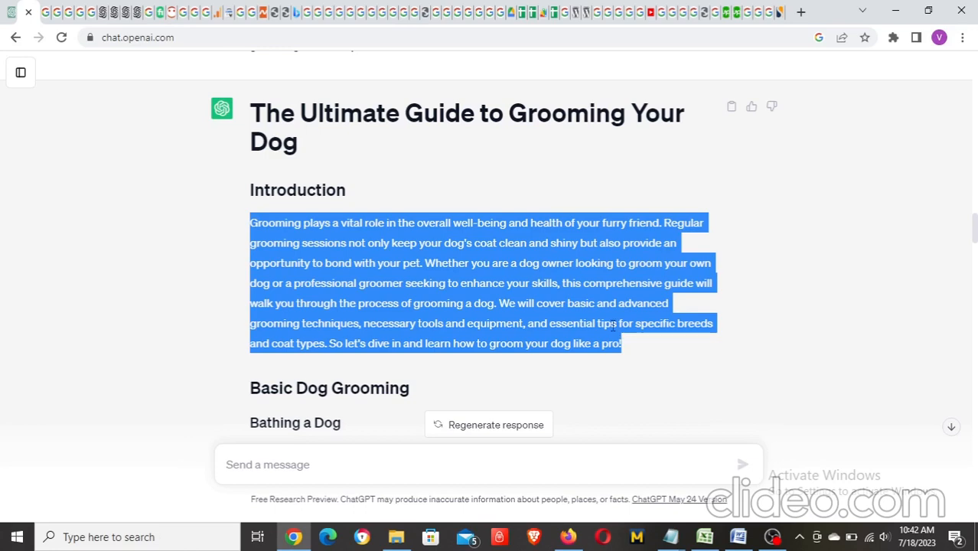
scroll(497, 264, "up", 4)
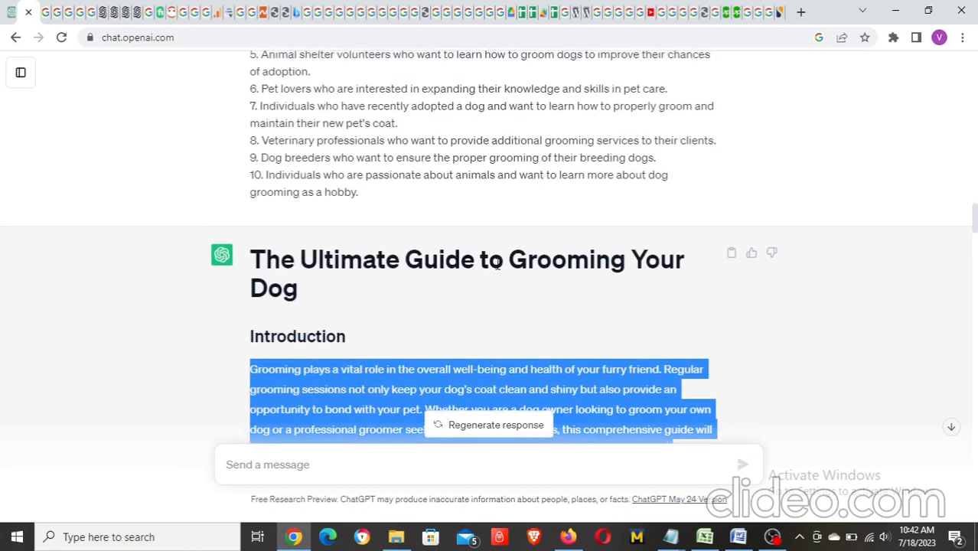
scroll(485, 239, "down", 4)
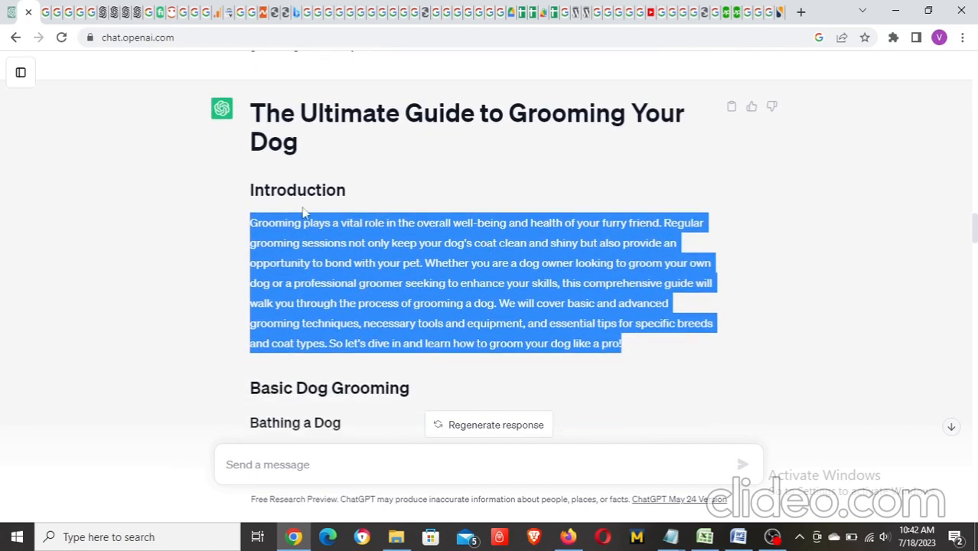
left_click(276, 230)
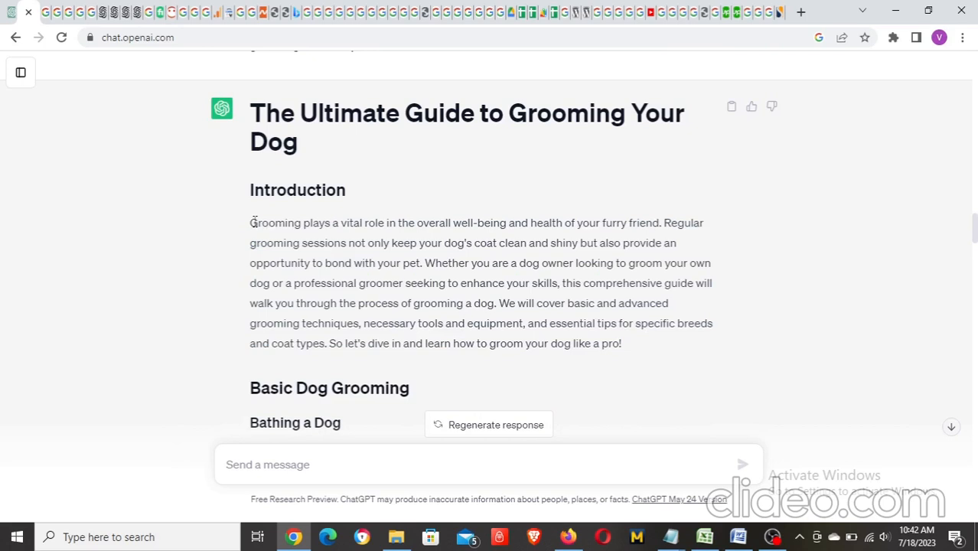
left_click_drag(253, 223, 648, 356)
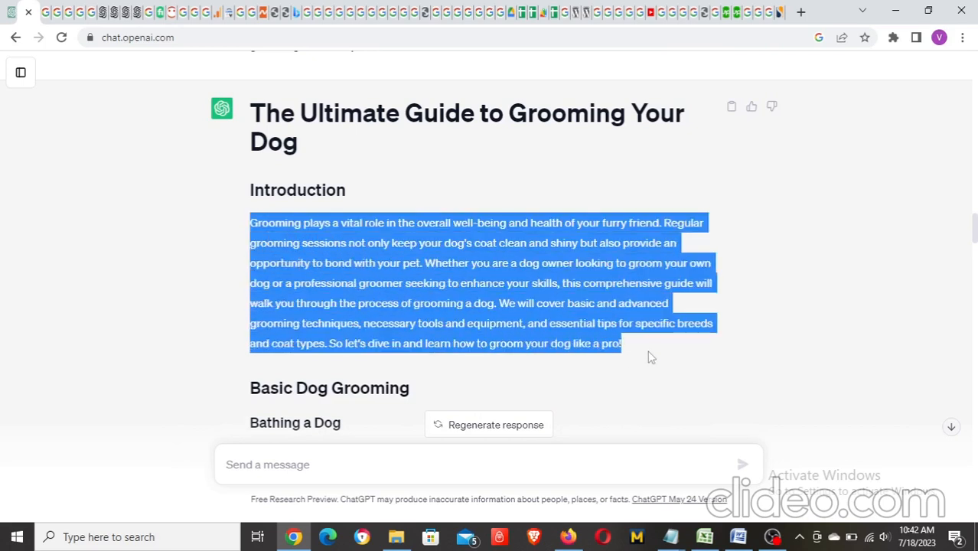
left_click(450, 268)
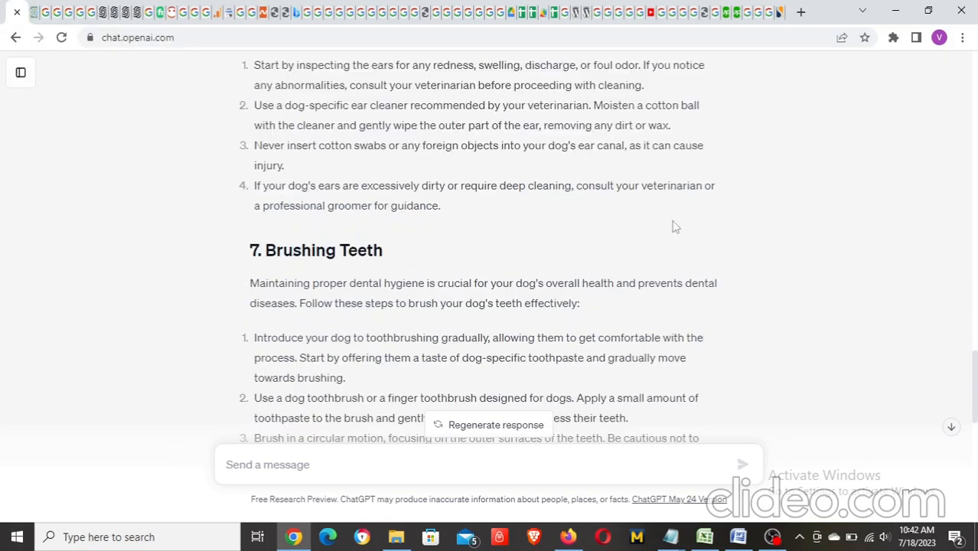
Compare the opening of the simple prompt's 3,000-word article with the introduction of the in-depth prompt's article.
scroll(675, 226, "up", 15)
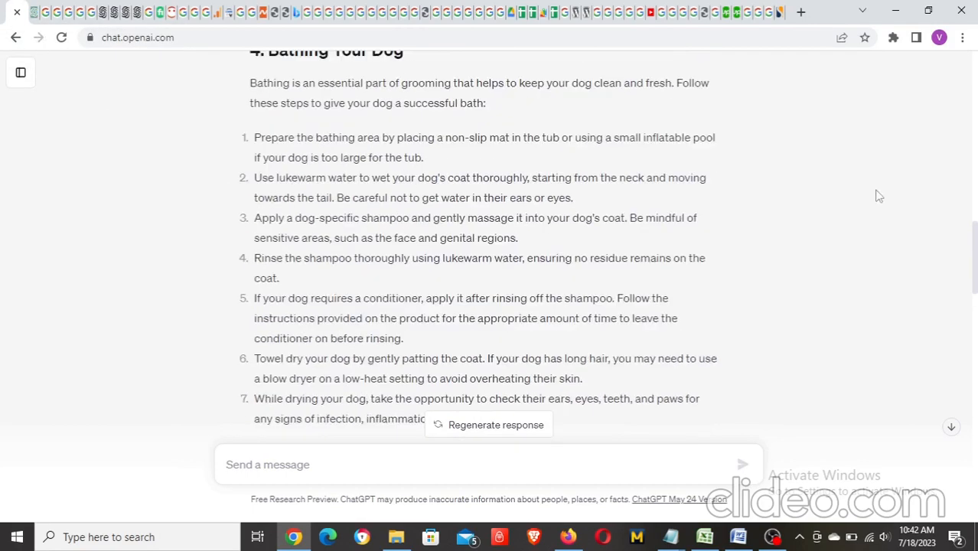
scroll(977, 126, "up", 10)
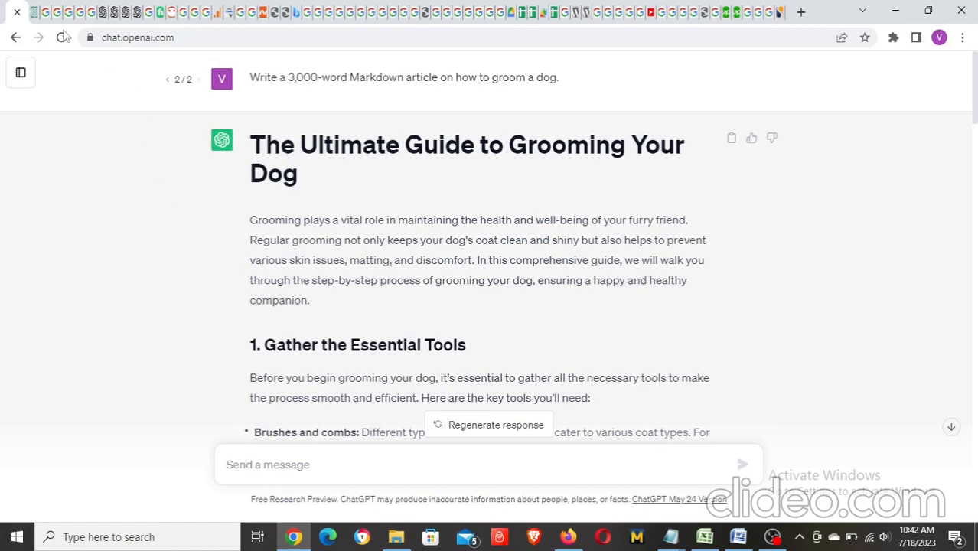
left_click(34, 17)
scroll(498, 247, "up", 3)
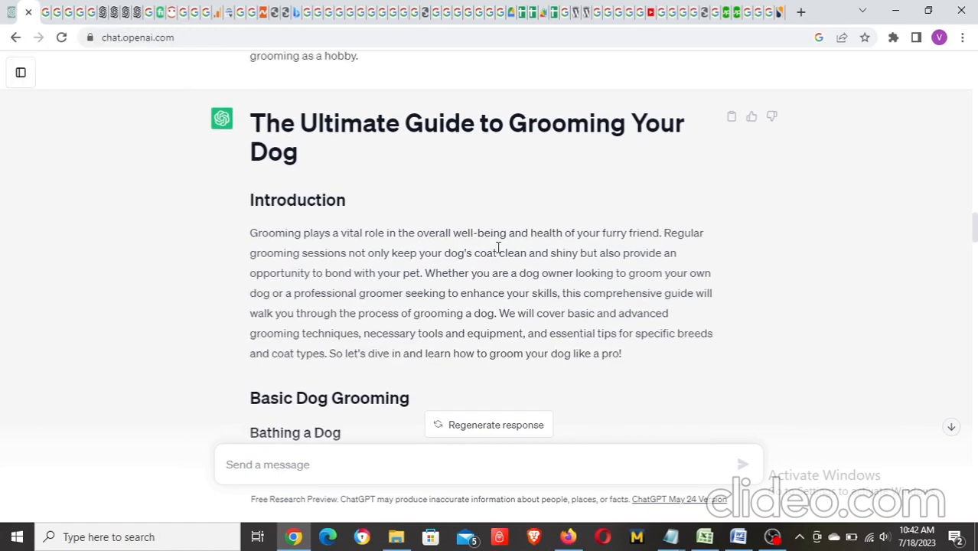
scroll(498, 246, "up", 3)
scroll(498, 246, "down", 3)
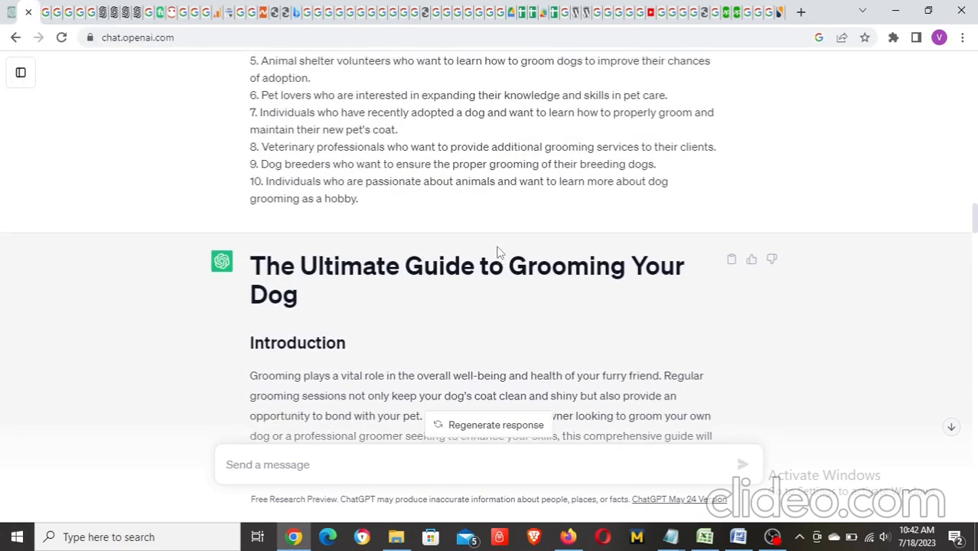
Review the in-depth prompt's NLP entities, focus subtopics, and upstream and downstream topics above the 3,000-word article.
scroll(498, 247, "up", 5)
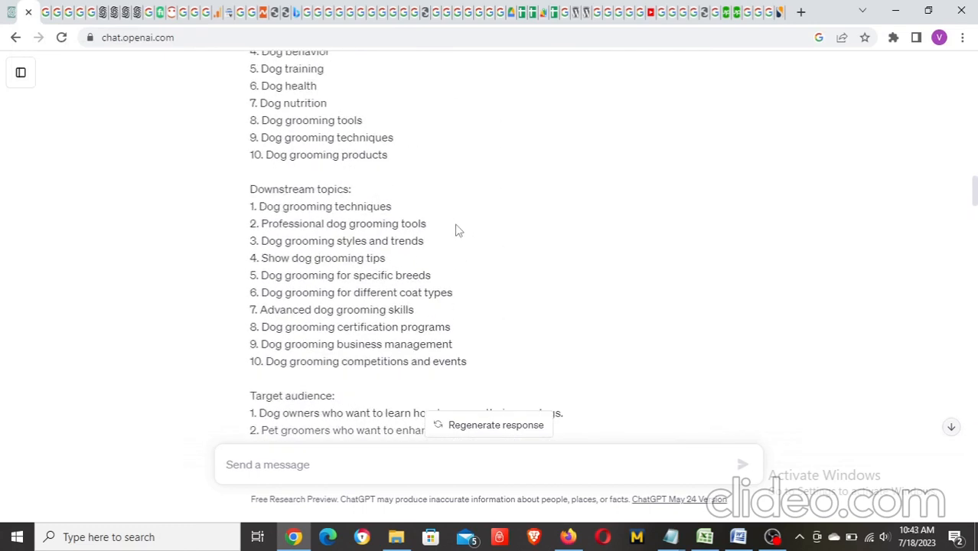
scroll(455, 230, "up", 10)
scroll(455, 230, "up", 10)
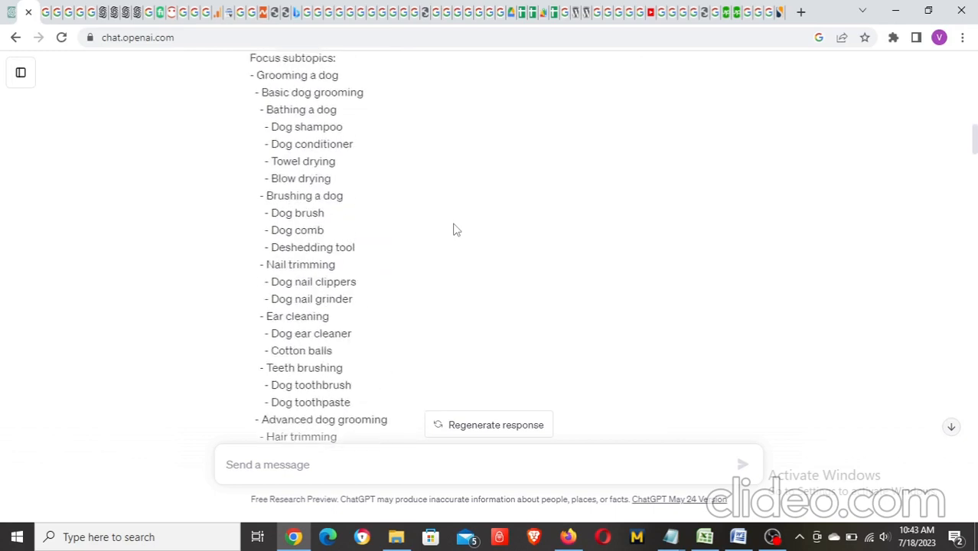
scroll(455, 230, "up", 8)
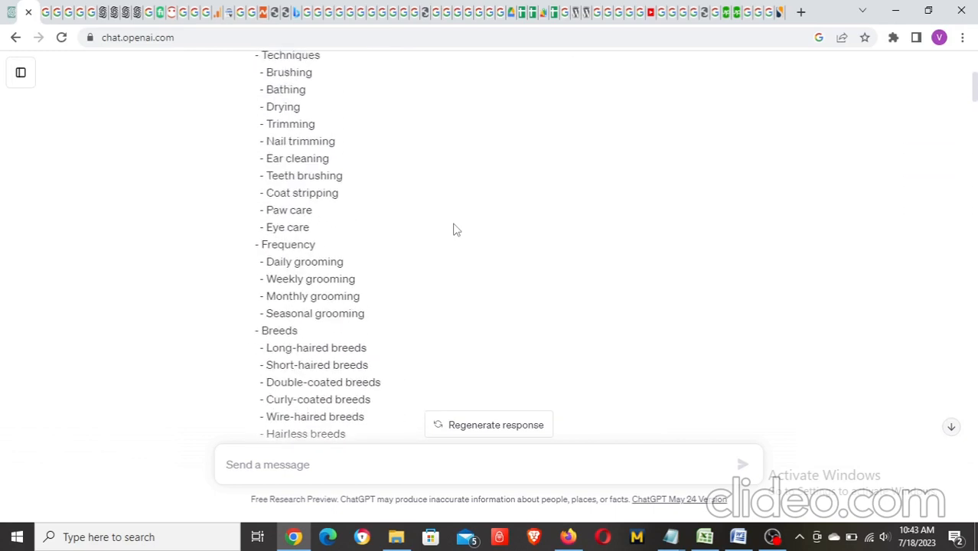
scroll(456, 230, "down", 12)
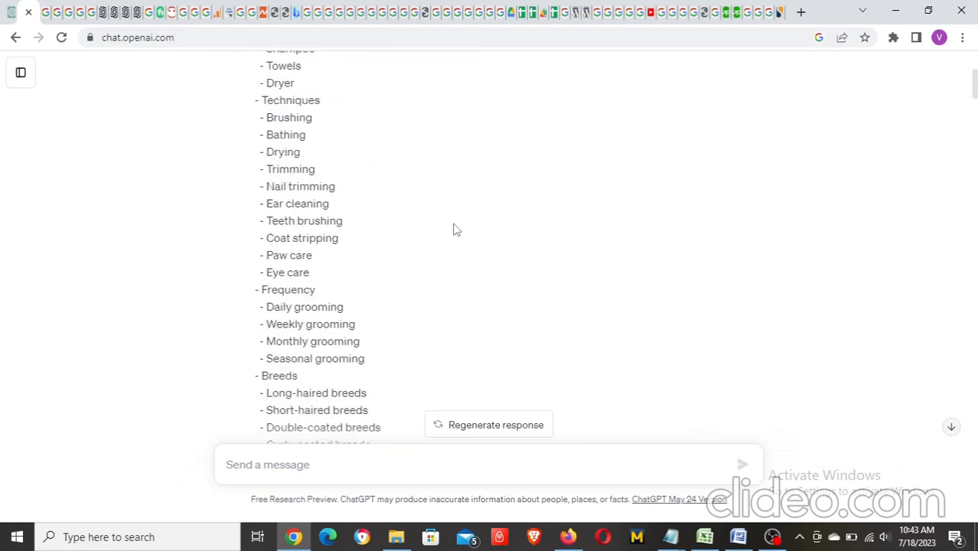
scroll(455, 230, "down", 7)
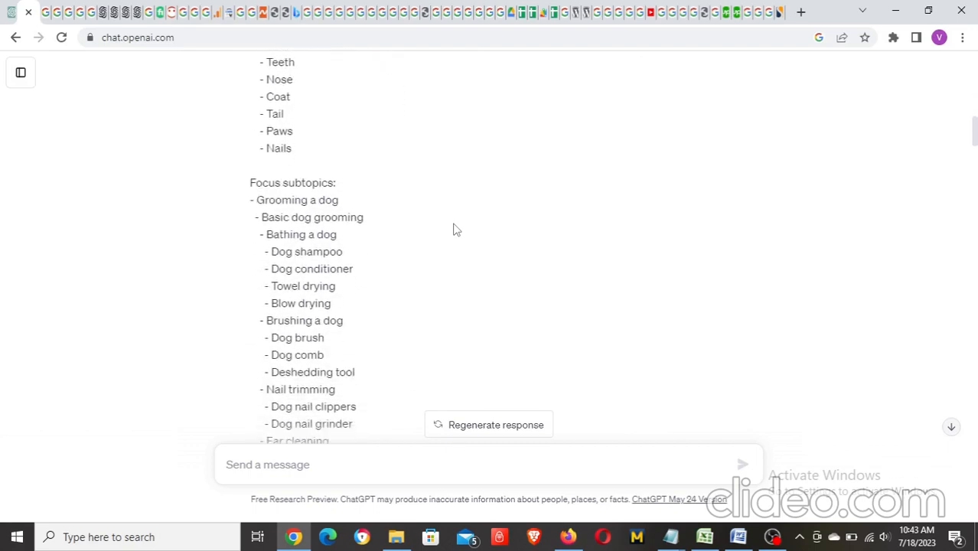
scroll(456, 229, "down", 10)
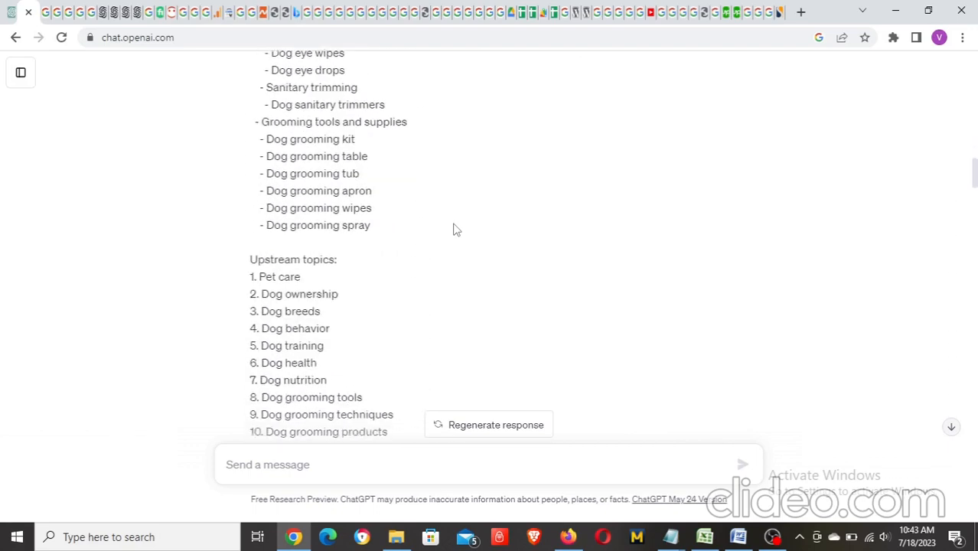
scroll(454, 229, "down", 10)
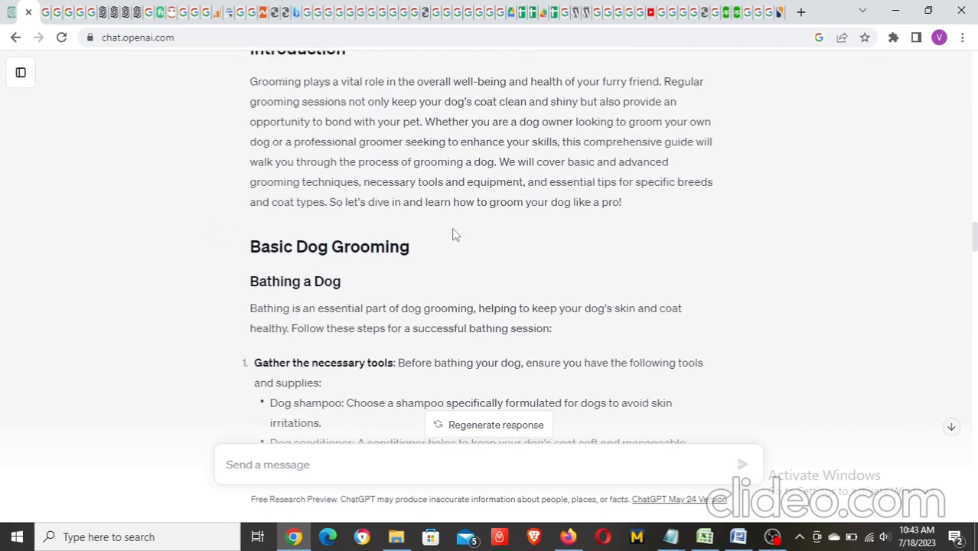
Read through "The Ultimate Guide to Grooming Your Dog" from its introduction and basic grooming sections to the conclusion.
scroll(454, 229, "up", 4)
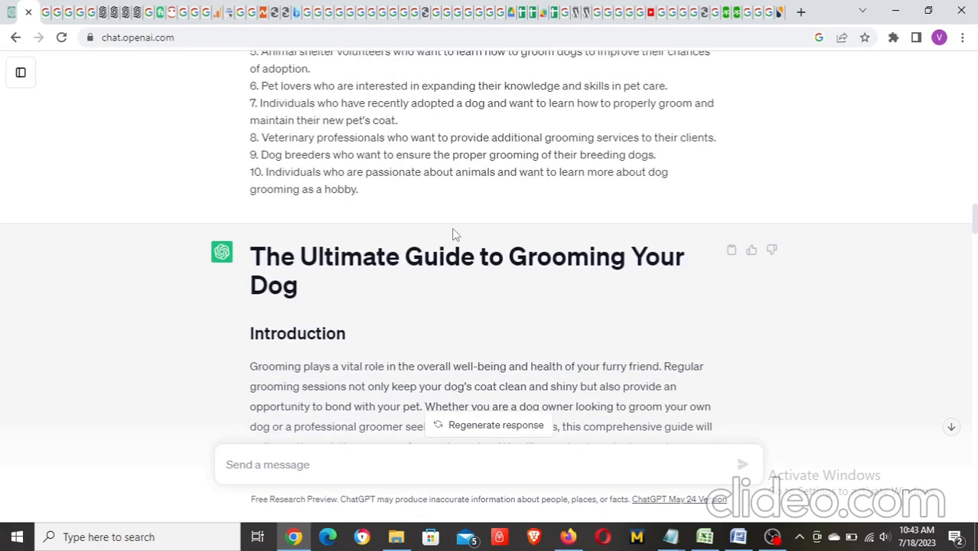
scroll(470, 218, "down", 3)
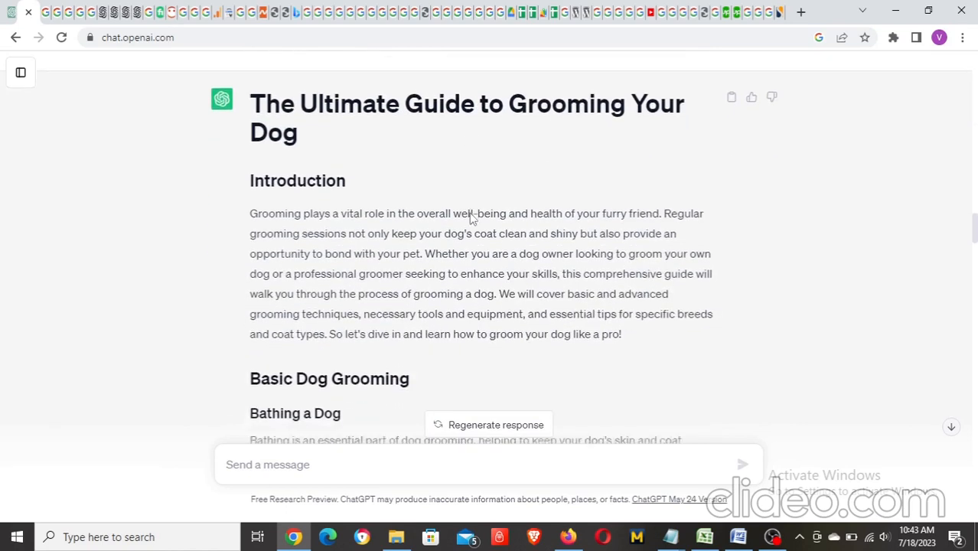
scroll(472, 214, "down", 1)
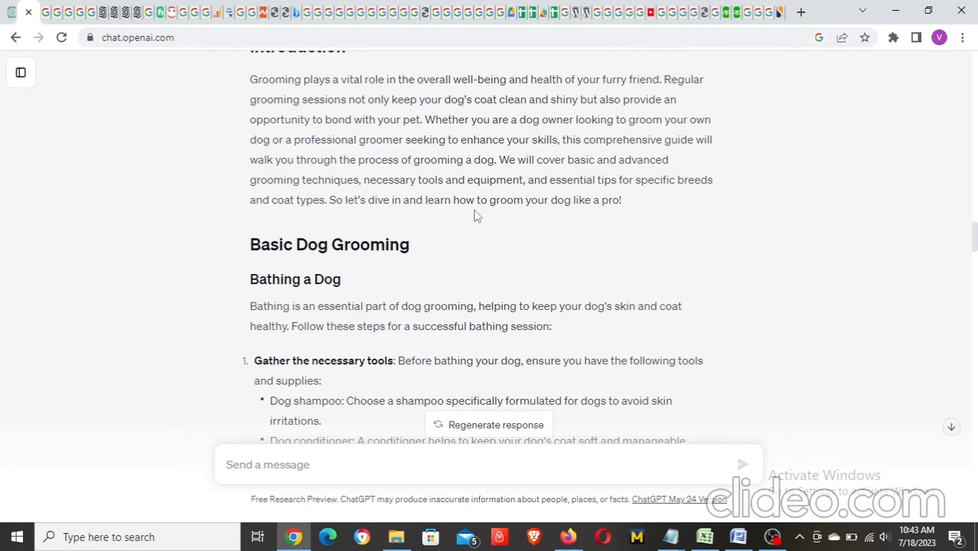
scroll(487, 221, "down", 2)
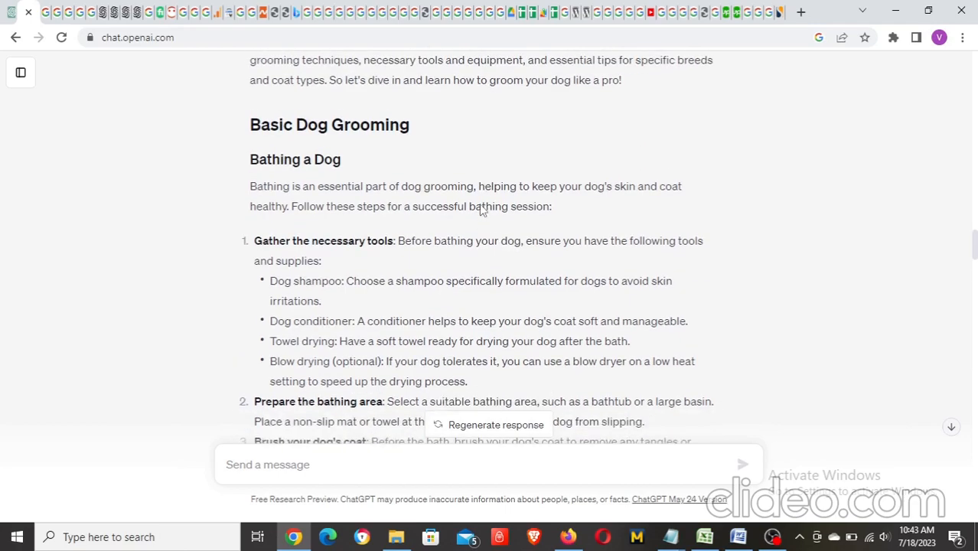
scroll(481, 208, "down", 10)
scroll(481, 207, "down", 15)
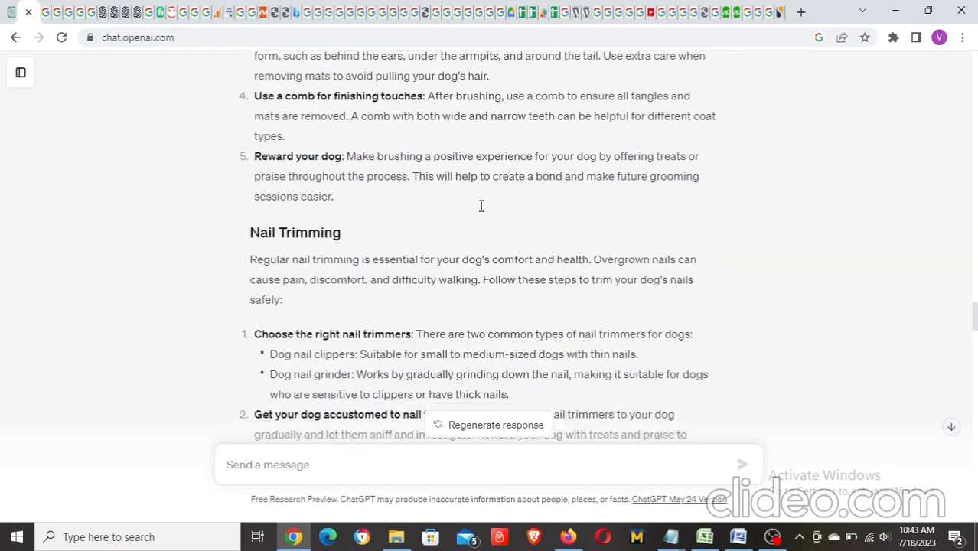
scroll(481, 205, "down", 10)
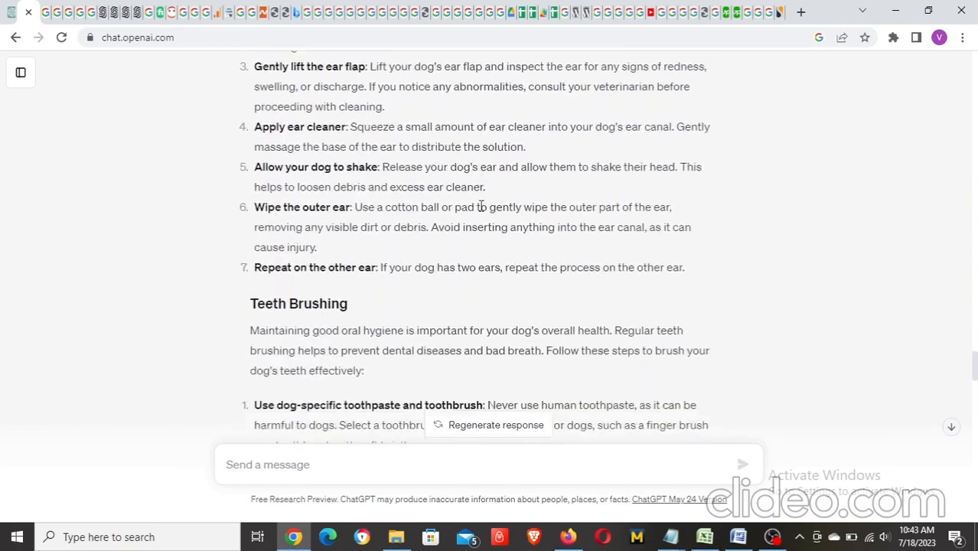
scroll(481, 206, "down", 10)
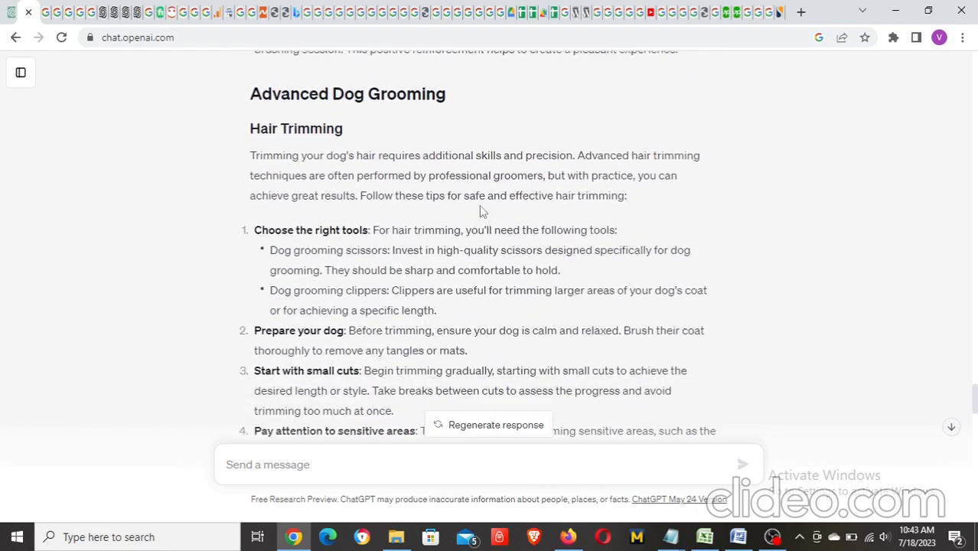
scroll(480, 208, "down", 10)
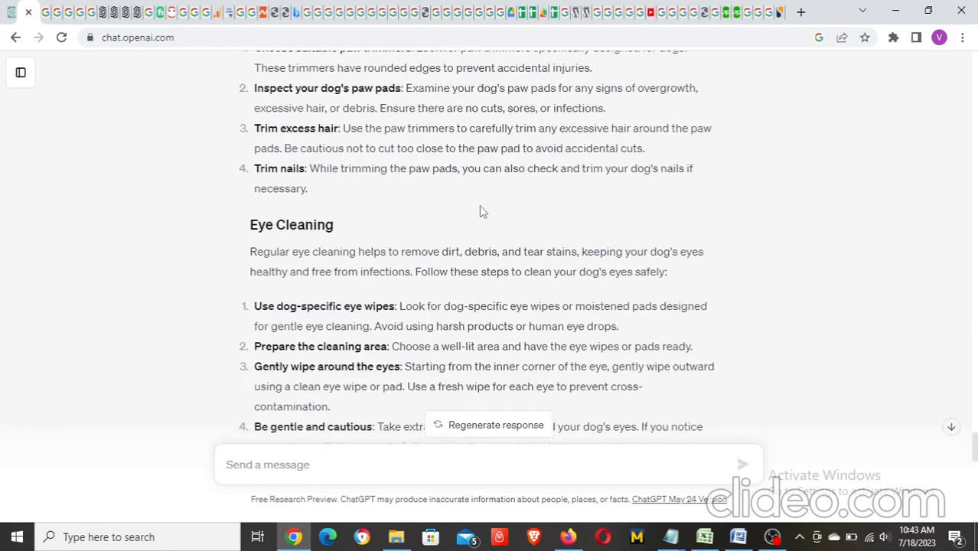
scroll(481, 208, "down", 2)
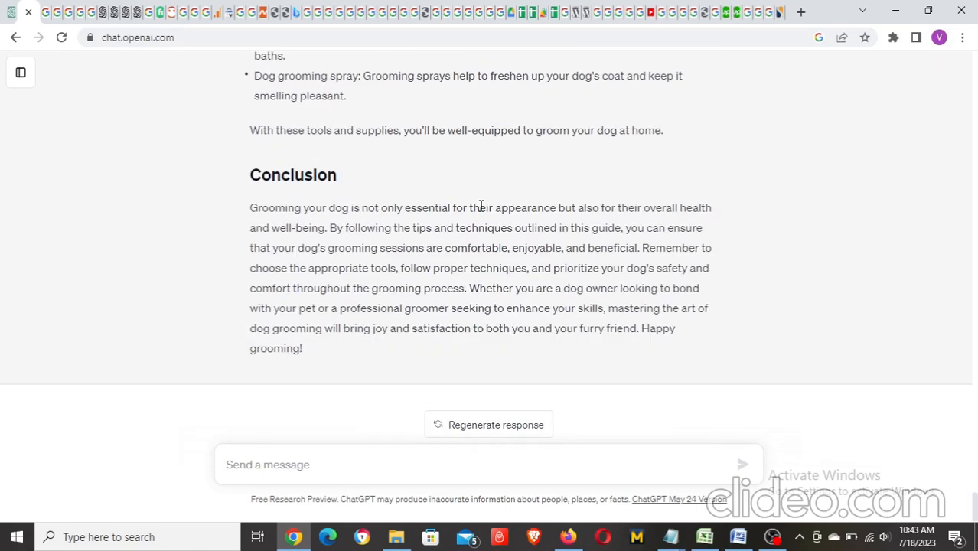
scroll(481, 207, "up", 1)
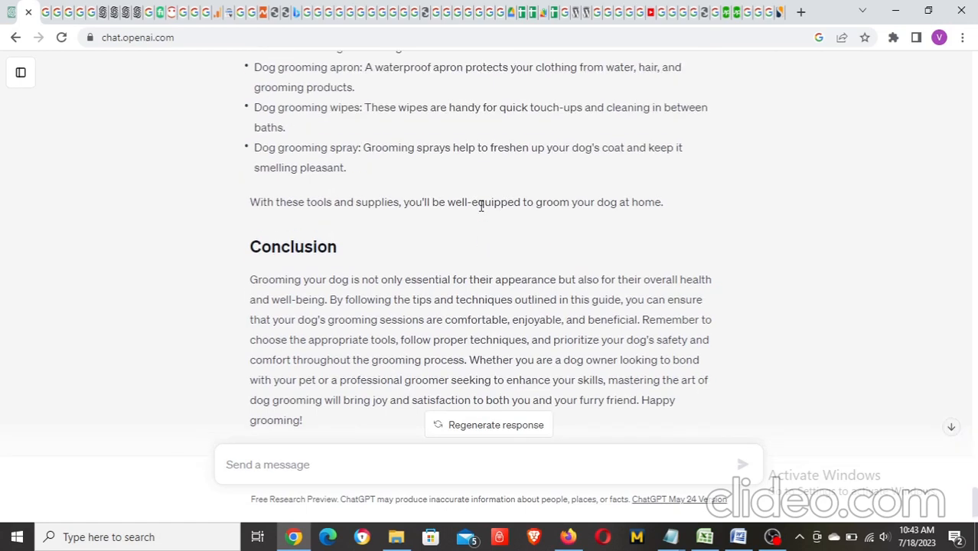
scroll(480, 207, "down", 1)
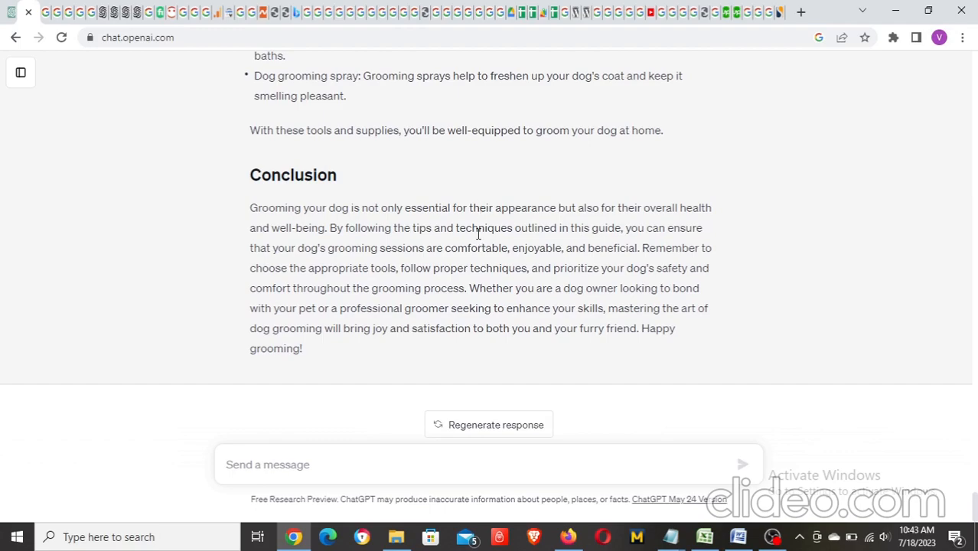
Return to the start of the 3,000-word Markdown article prompt and review its target topic and supporting lists through the target audience.
left_click(976, 115)
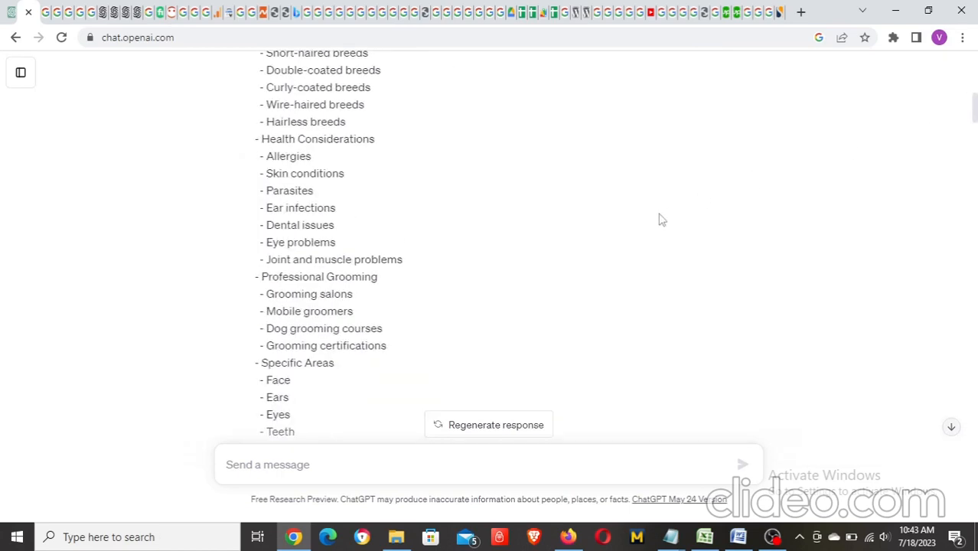
scroll(659, 220, "up", 4)
scroll(660, 220, "up", 5)
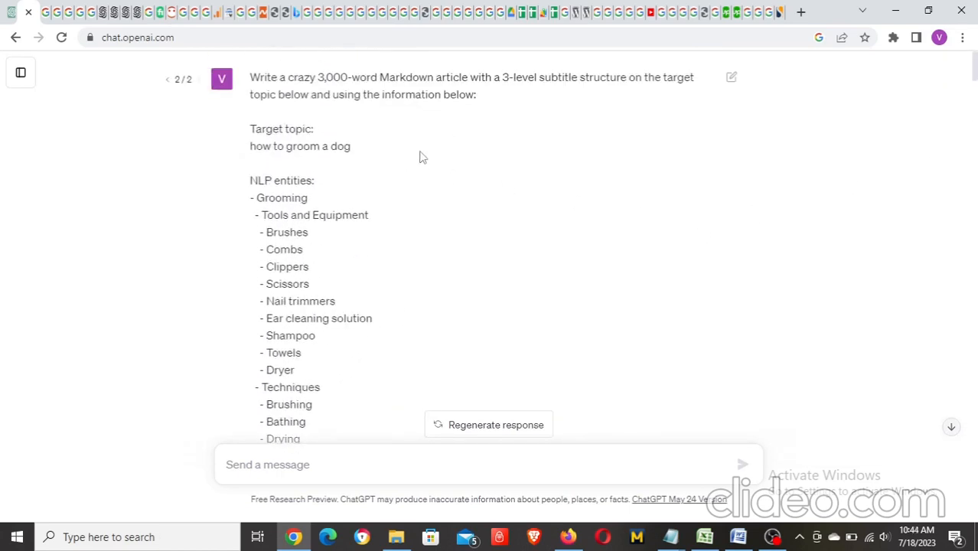
scroll(420, 195, "down", 12)
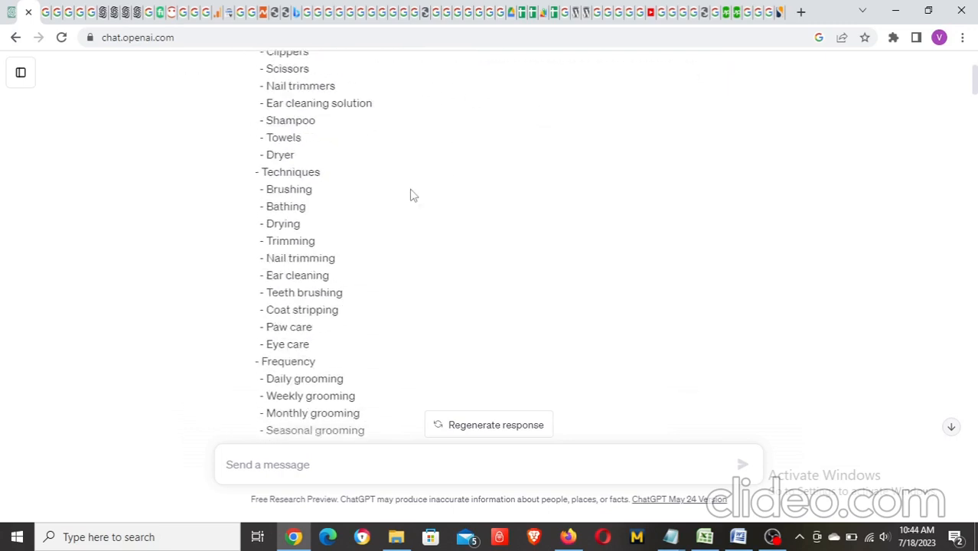
scroll(410, 195, "down", 14)
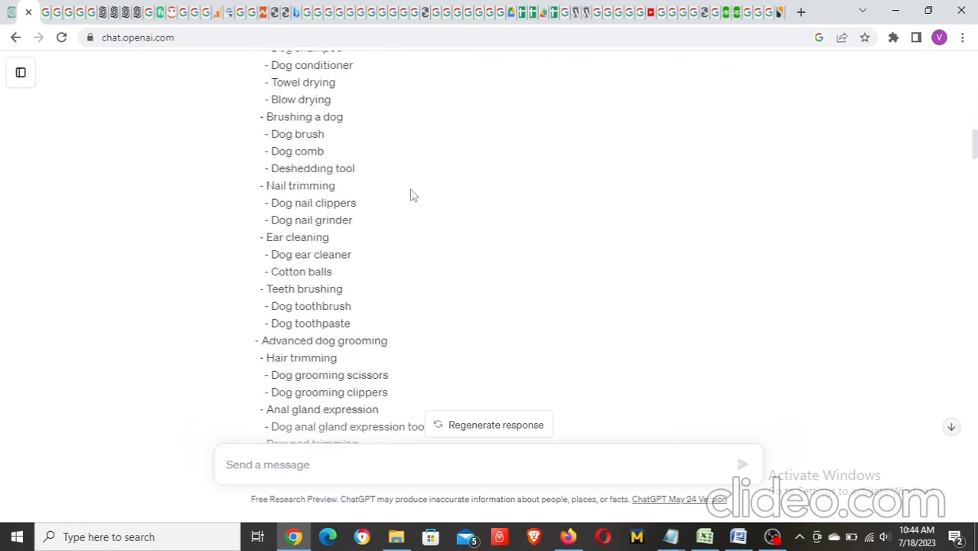
scroll(410, 194, "down", 6)
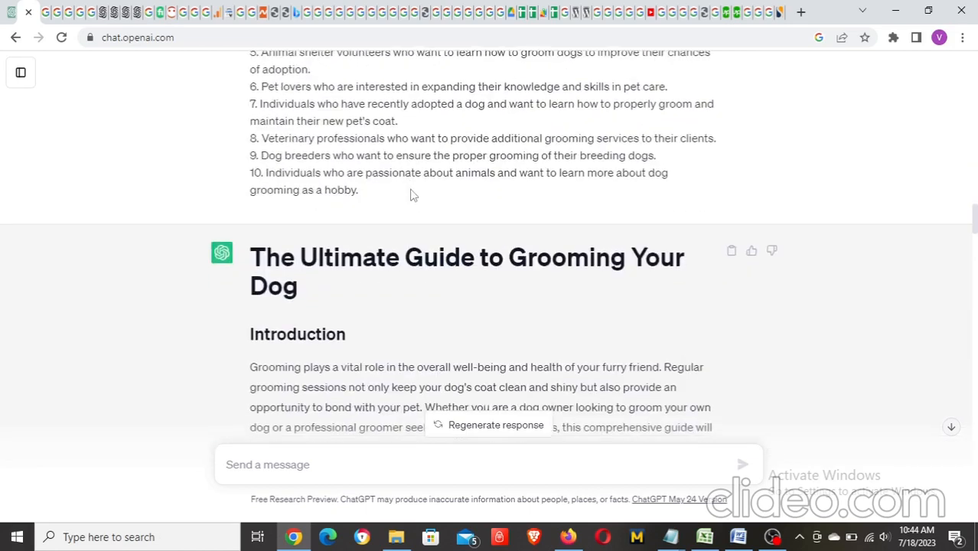
Review the in-depth article's introduction and dog bathing instructions, and minimize the browser window.
scroll(411, 190, "up", 1)
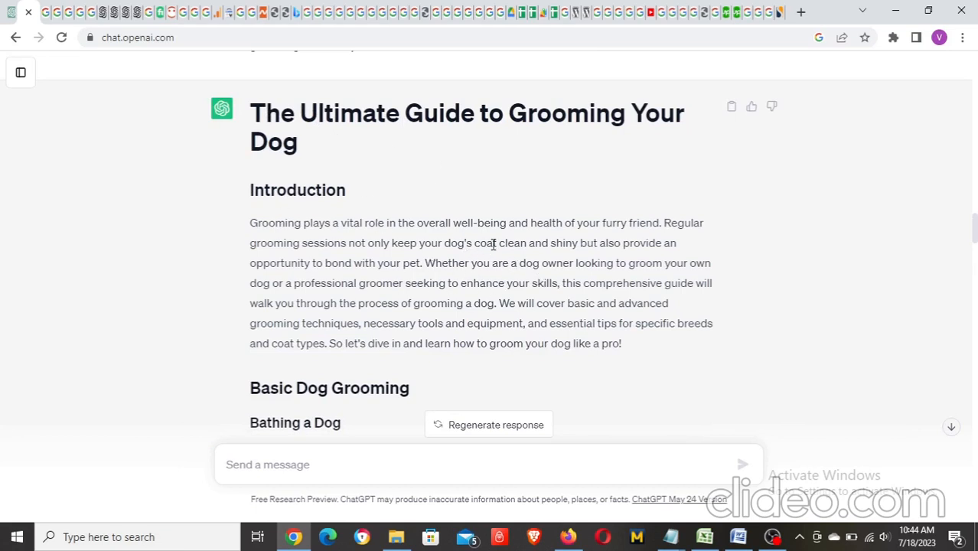
scroll(457, 259, "down", 5)
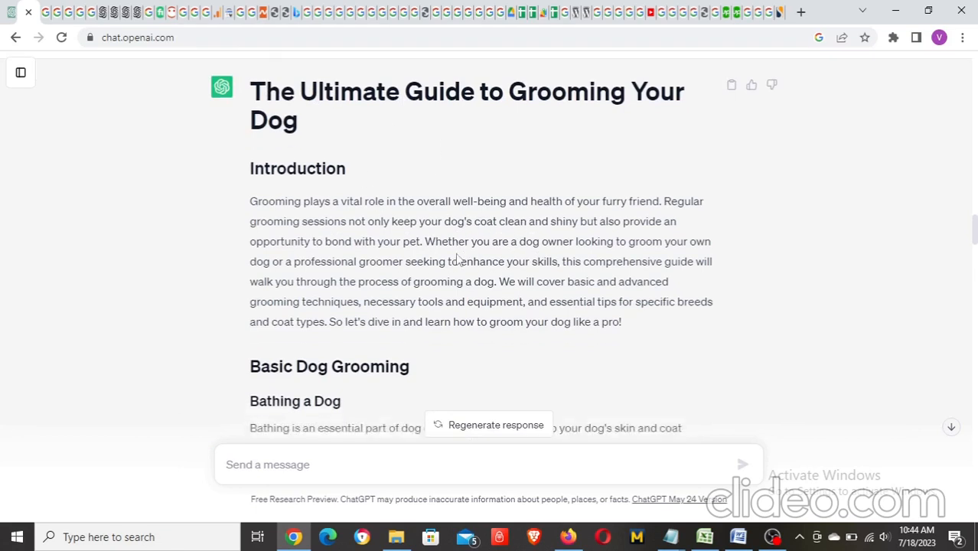
scroll(457, 258, "down", 5)
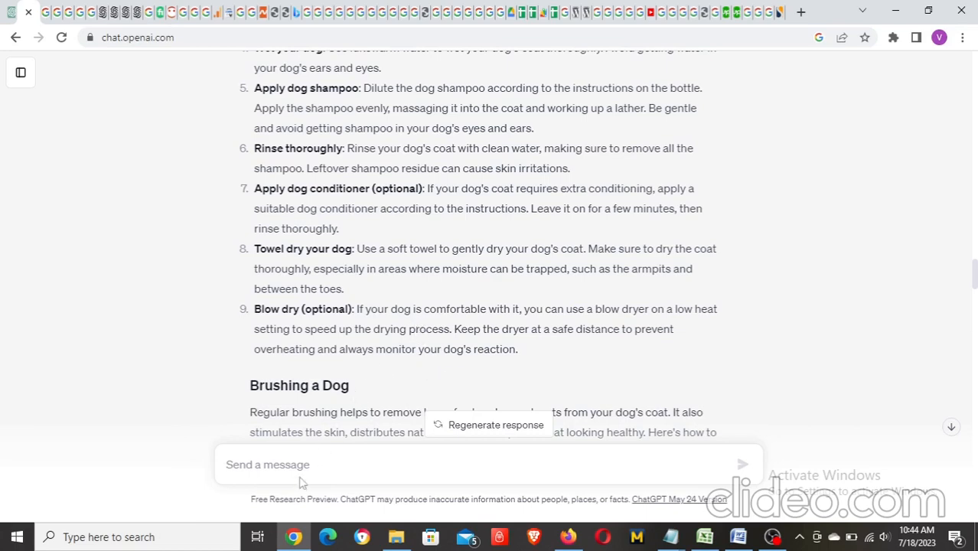
left_click(296, 537)
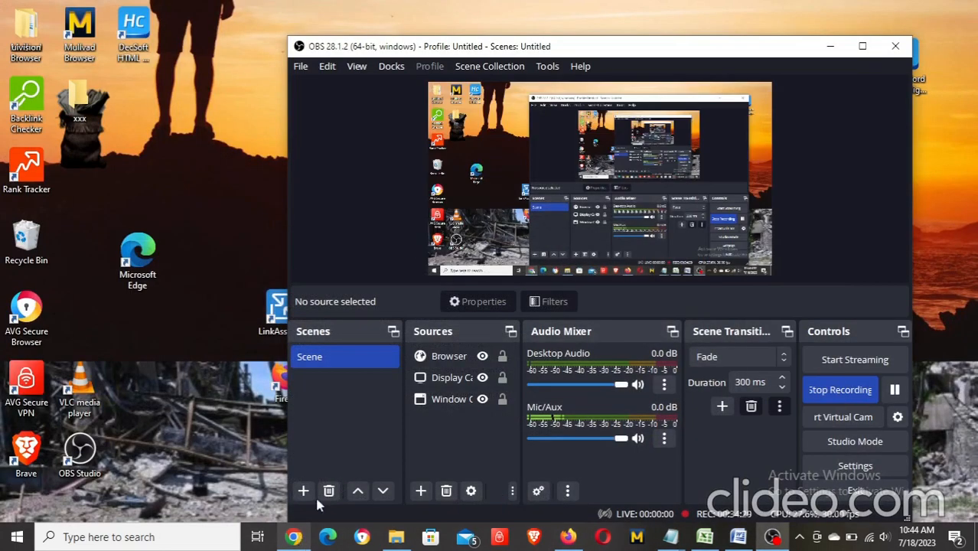